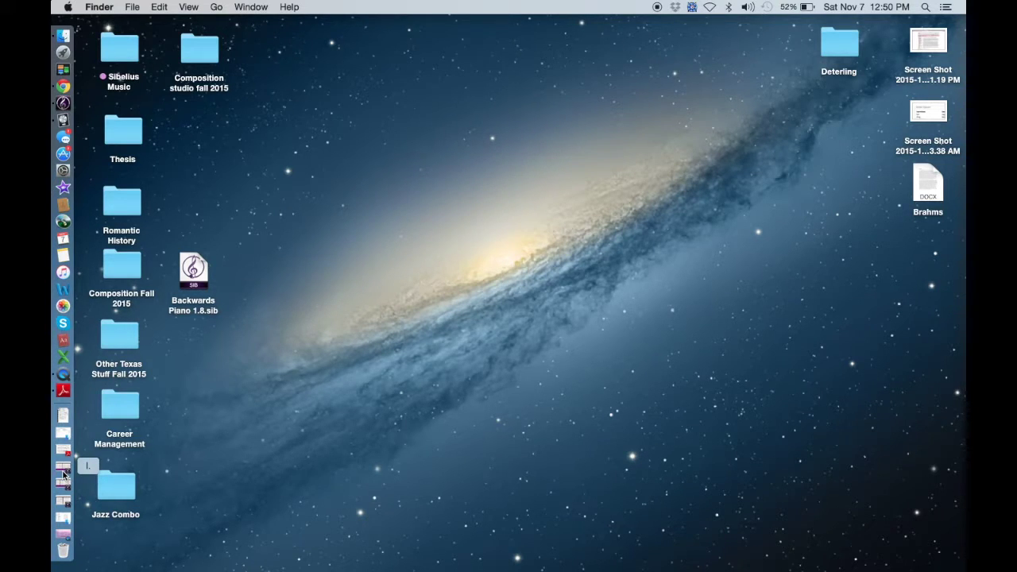
- Restore the Duet for Bass Trombone and Viola score, browse it, and show its File Info (9 pages, 190 bars)
left_click(63, 469)
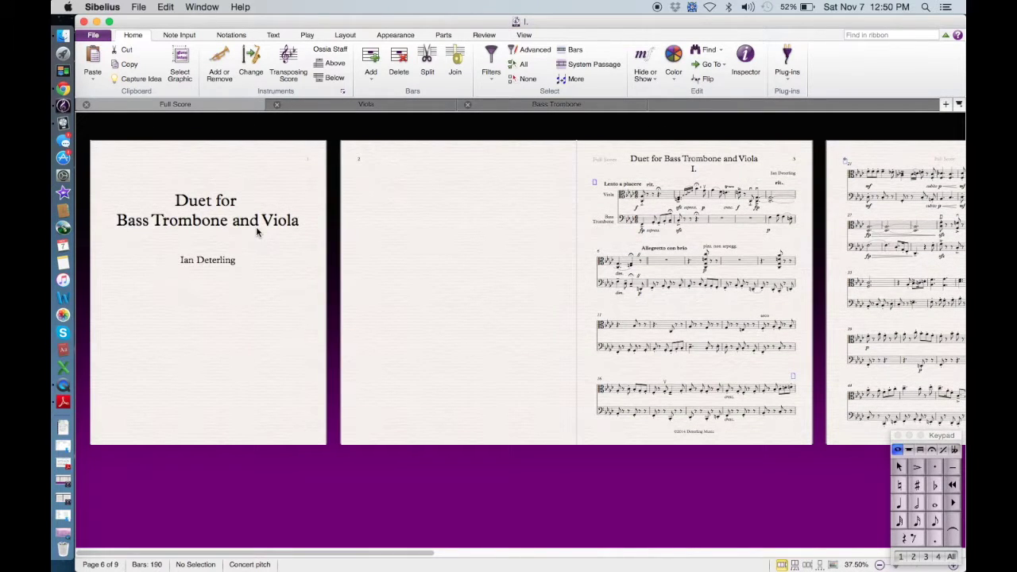
scroll(257, 231, "up", 1)
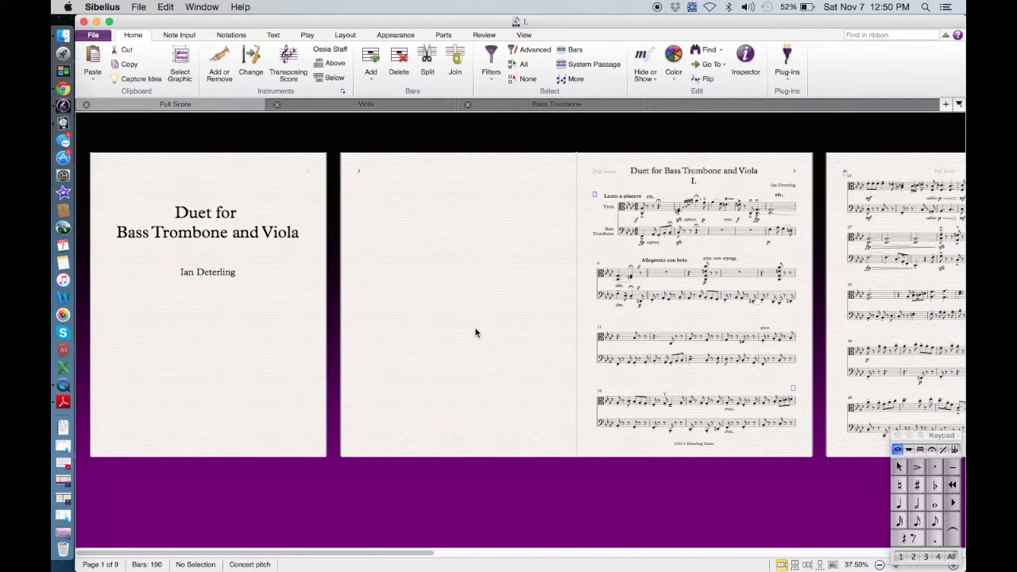
scroll(475, 332, "right", 15)
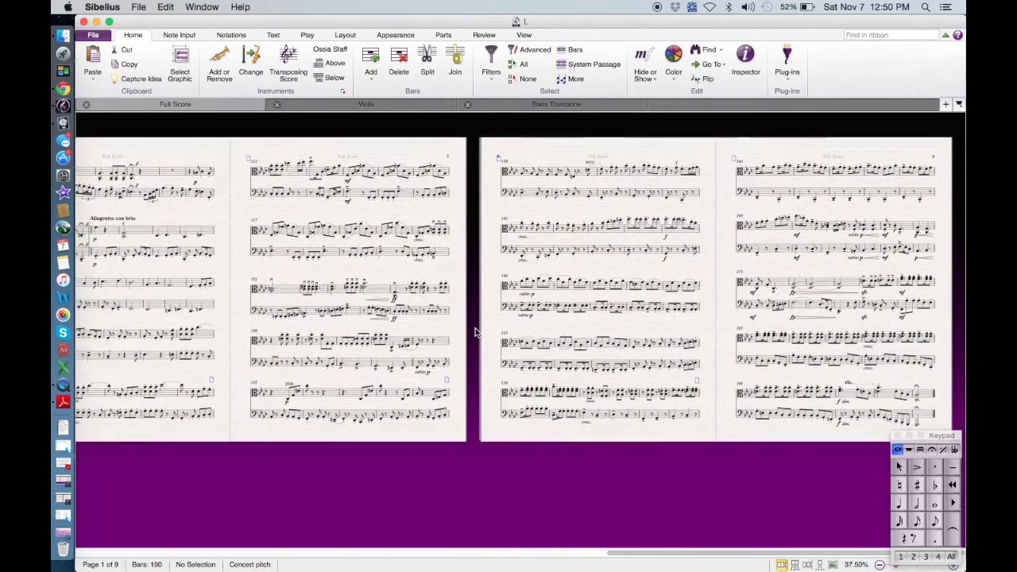
scroll(475, 332, "left", 10)
scroll(475, 332, "right", 10)
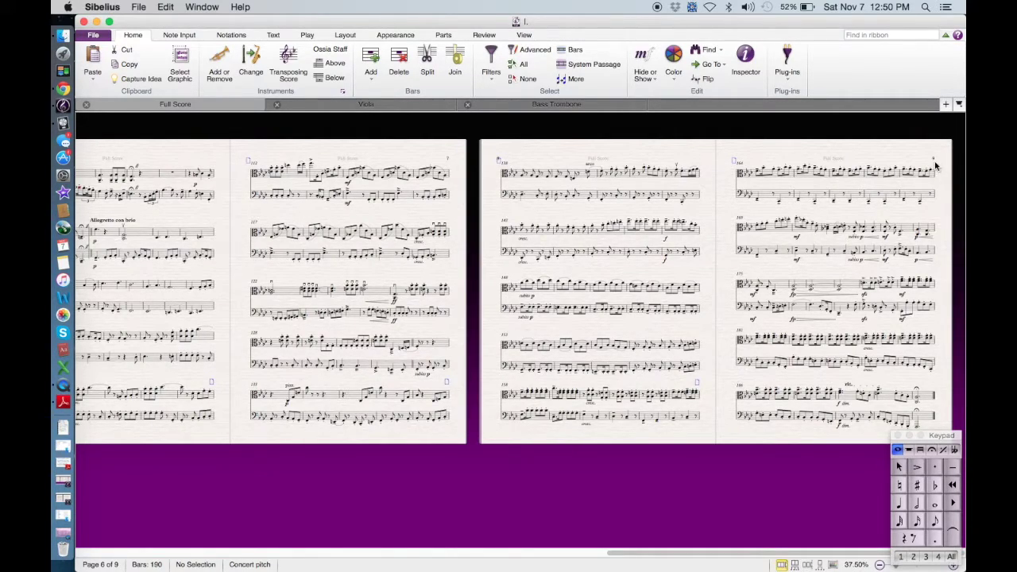
scroll(256, 255, "left", 10)
scroll(255, 254, "right", 10)
scroll(255, 254, "left", 10)
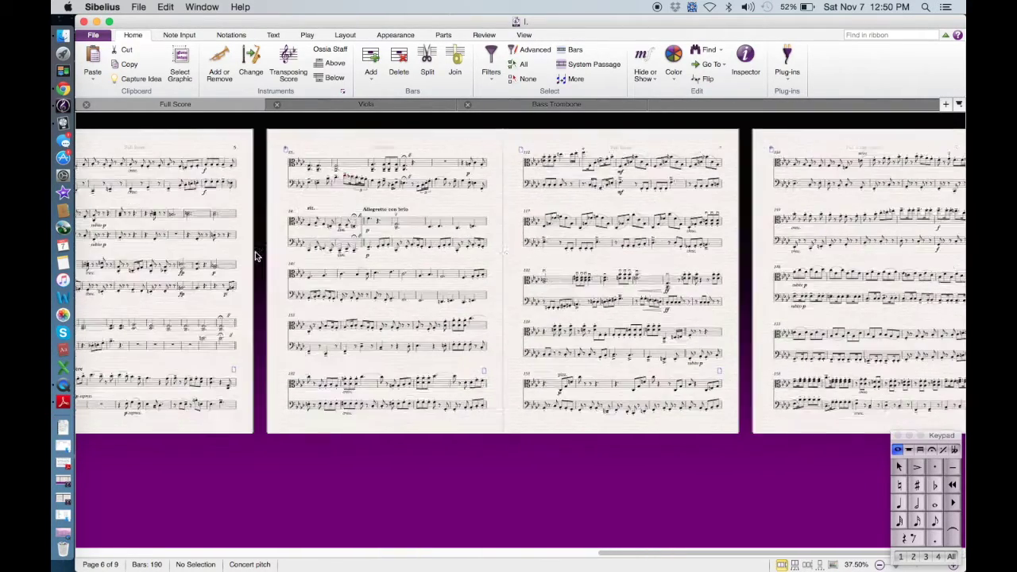
left_click(93, 34)
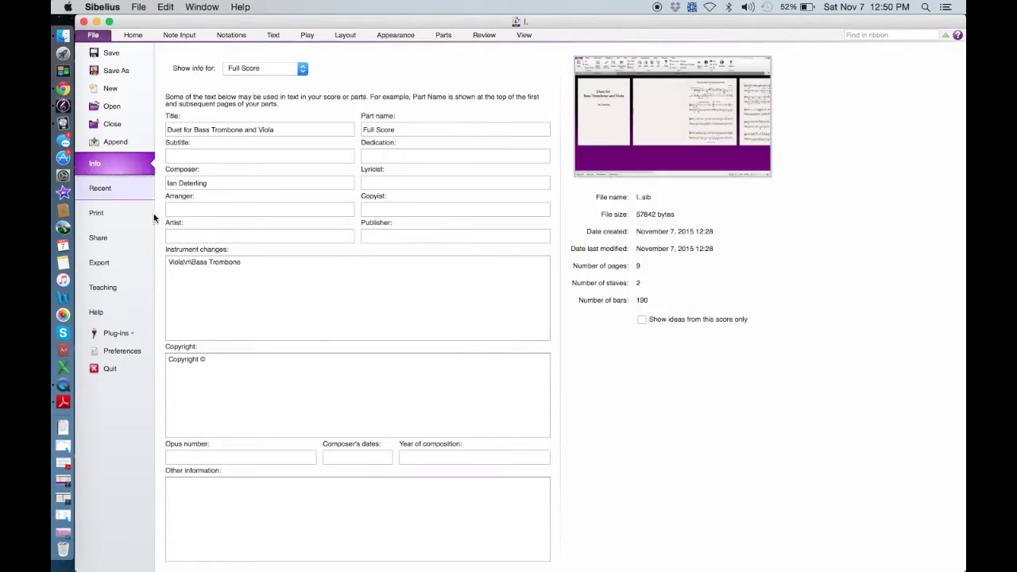
- Export movement I as a Score-only PDF with the Desktop as the save folder
left_click(115, 262)
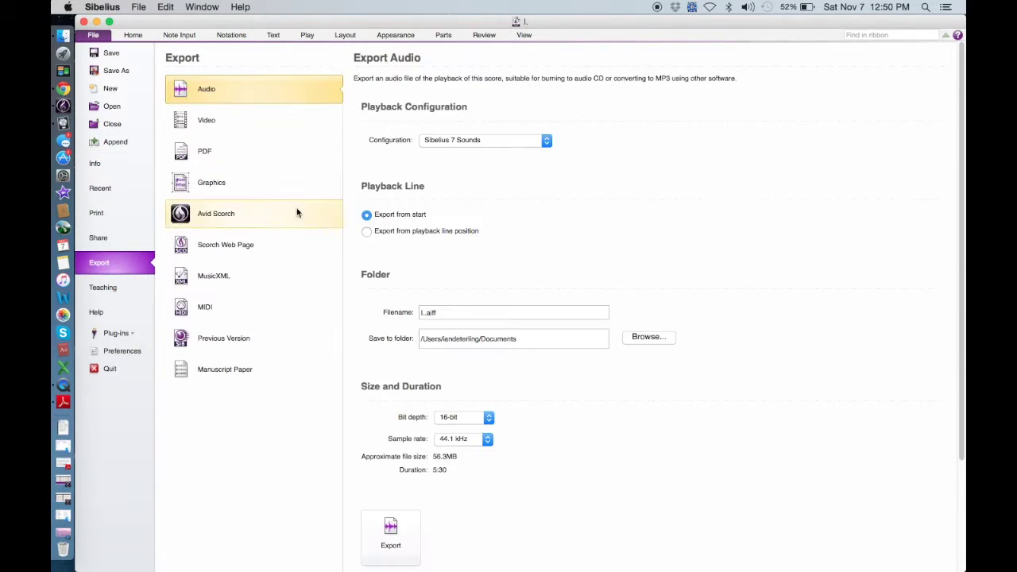
left_click(238, 159)
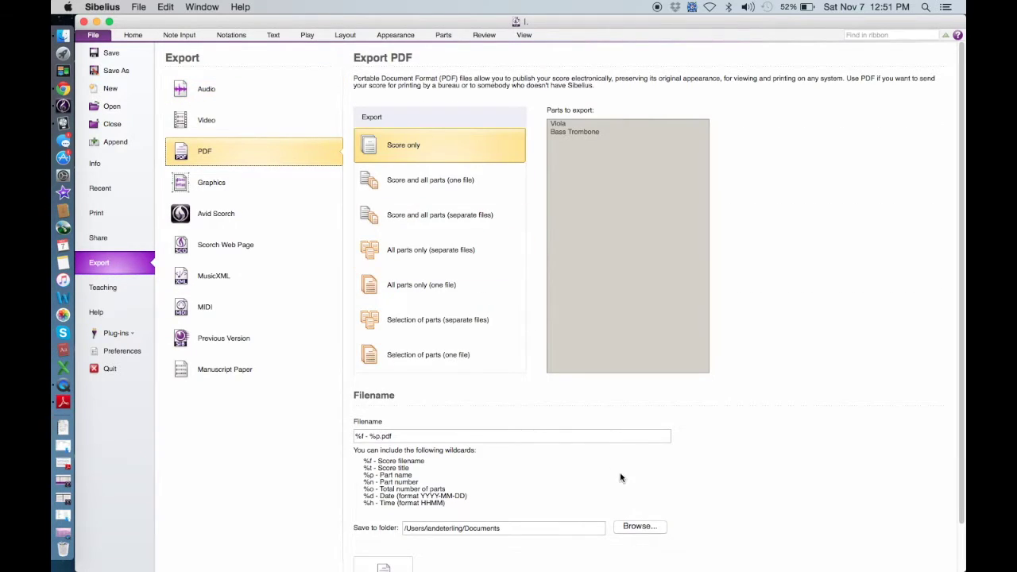
scroll(621, 478, "down", 3)
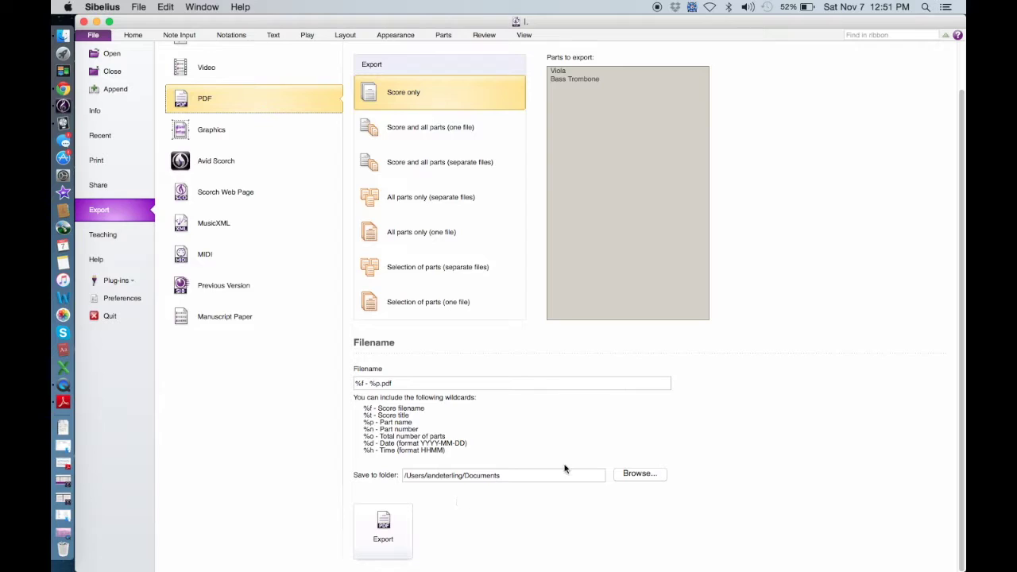
left_click(637, 480)
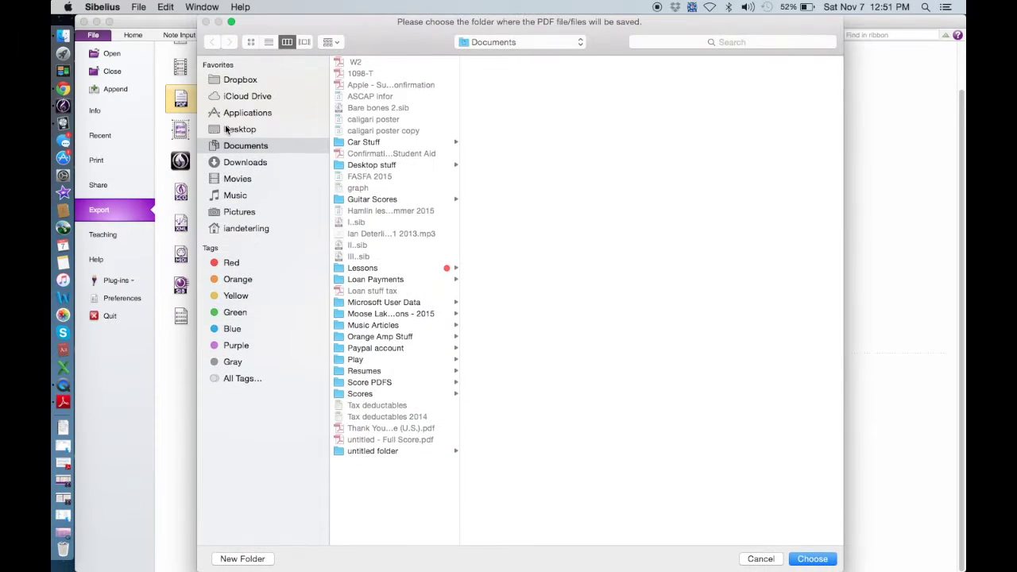
left_click(239, 129)
left_click(816, 558)
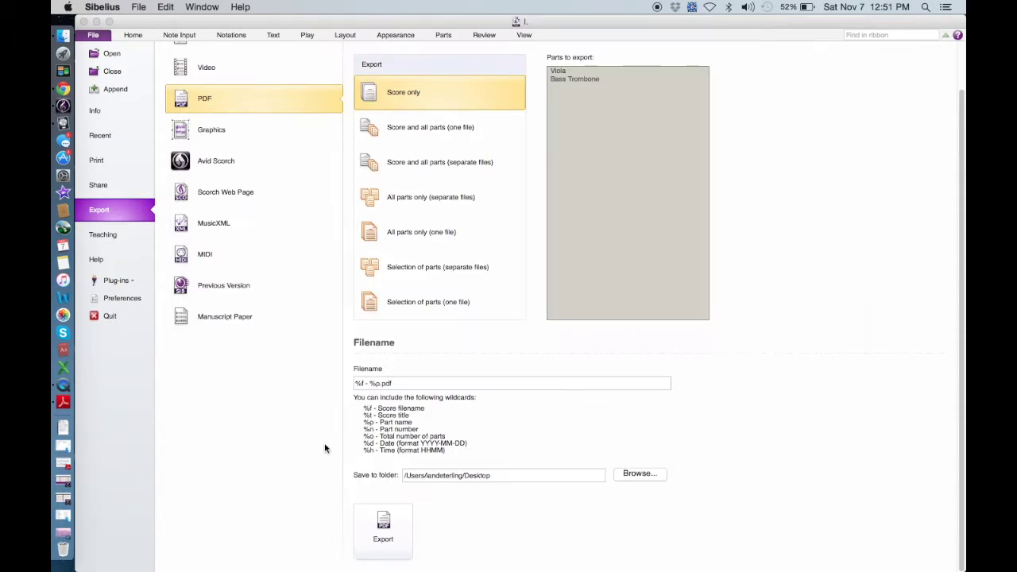
left_click(381, 525)
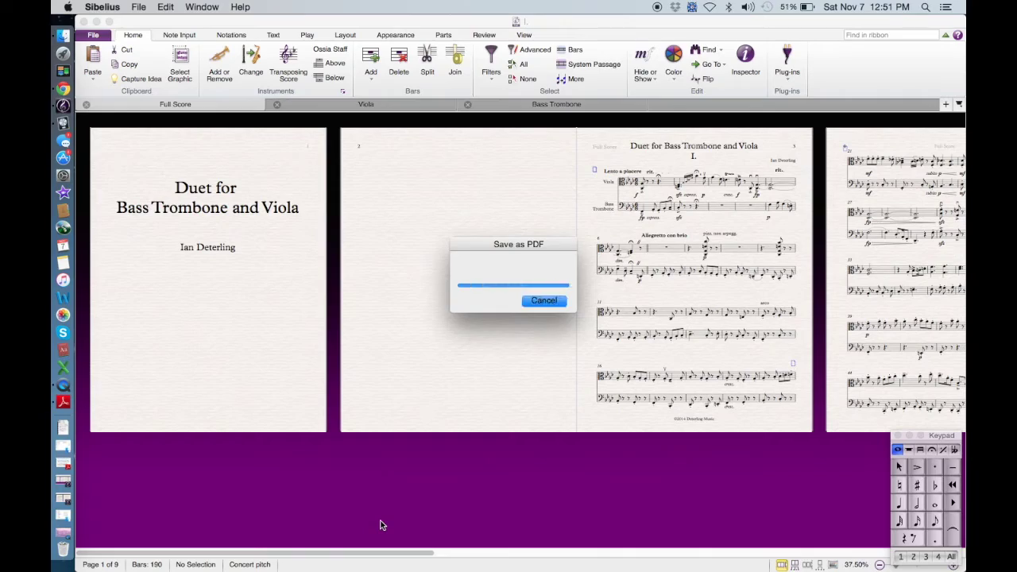
- Minimize movement I's window and bring movement II's Adagio lamentoso score to the front
left_click(96, 22)
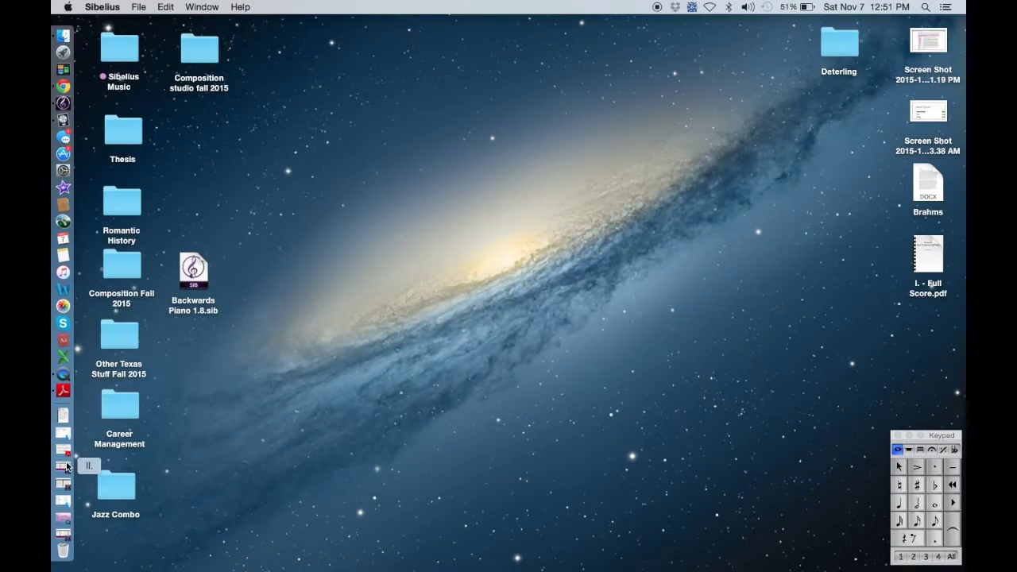
left_click(66, 466)
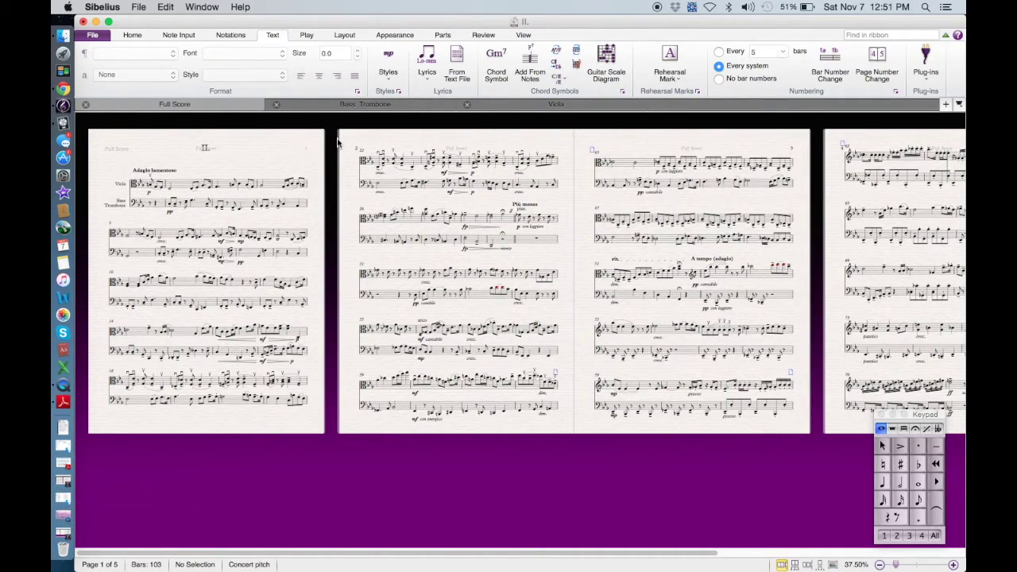
left_click(64, 530)
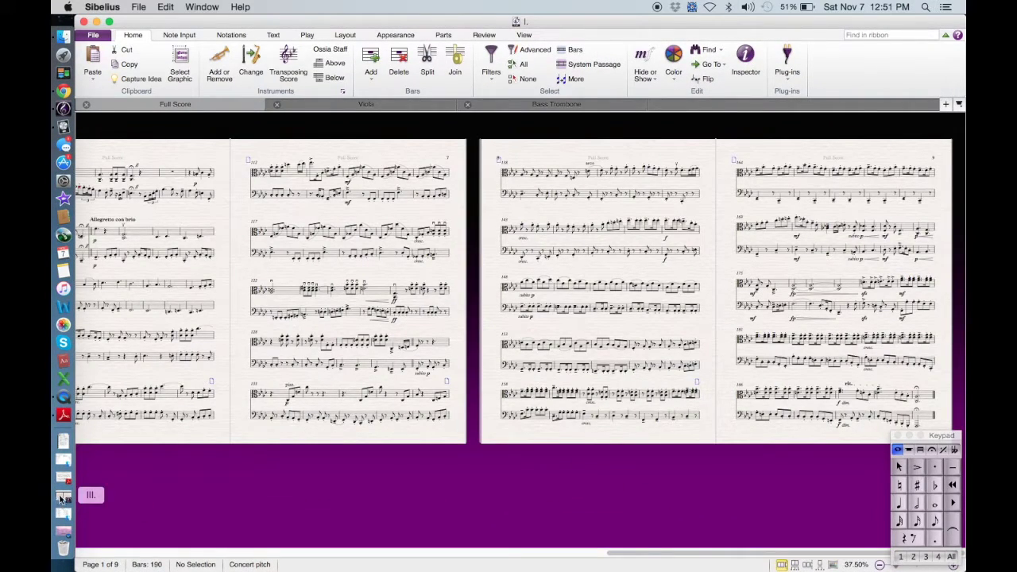
left_click(96, 22)
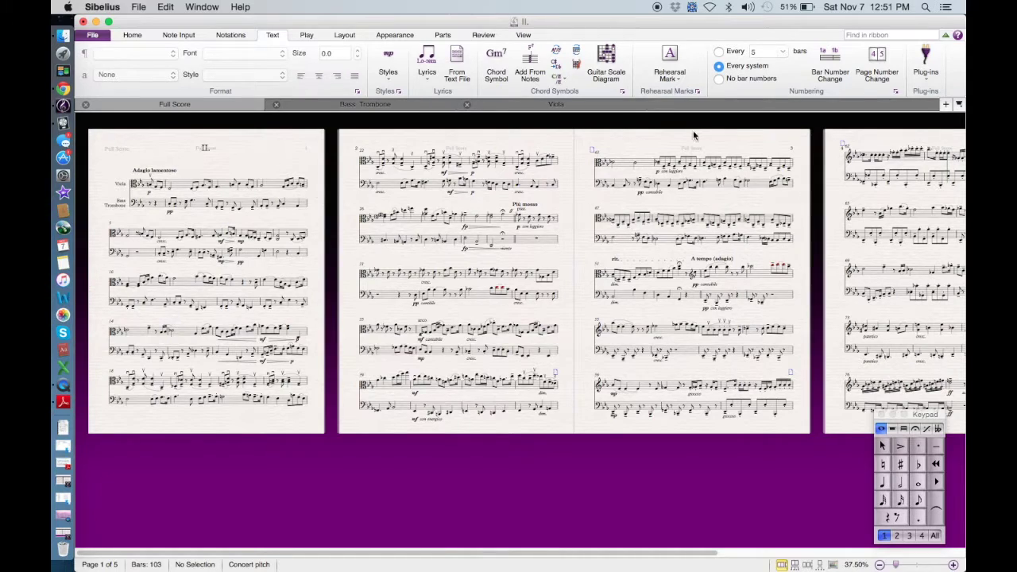
left_click(876, 73)
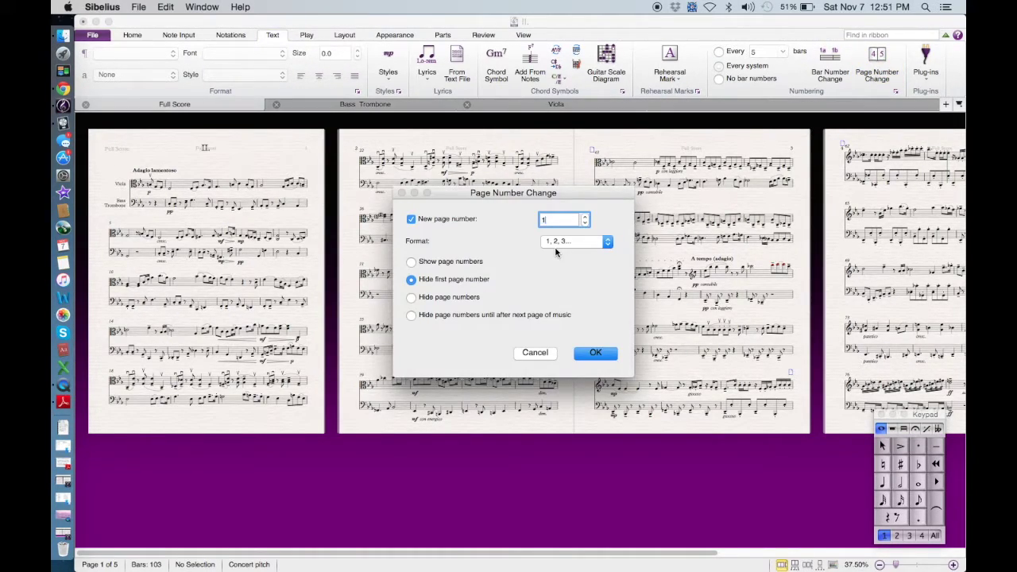
- Set movement II's new page number to 10 and check the page 10 marker up close
left_click(606, 353)
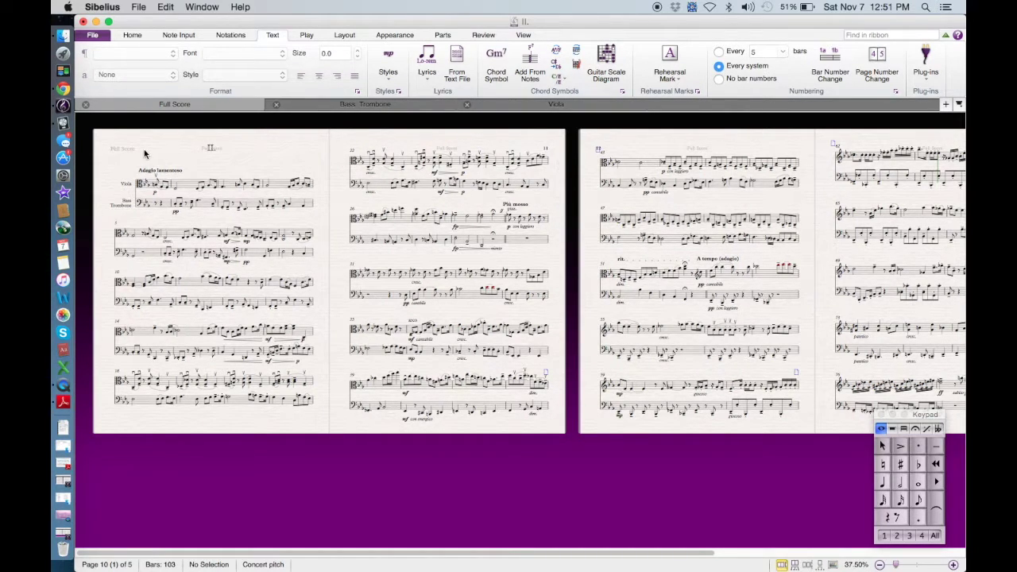
key("super+equal")
key("super+equal")
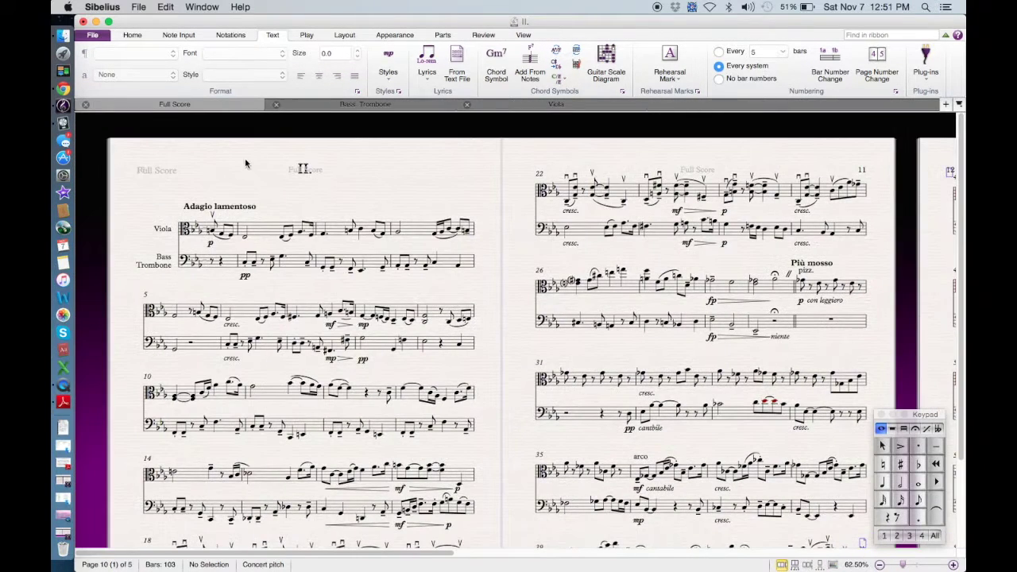
left_click(154, 173)
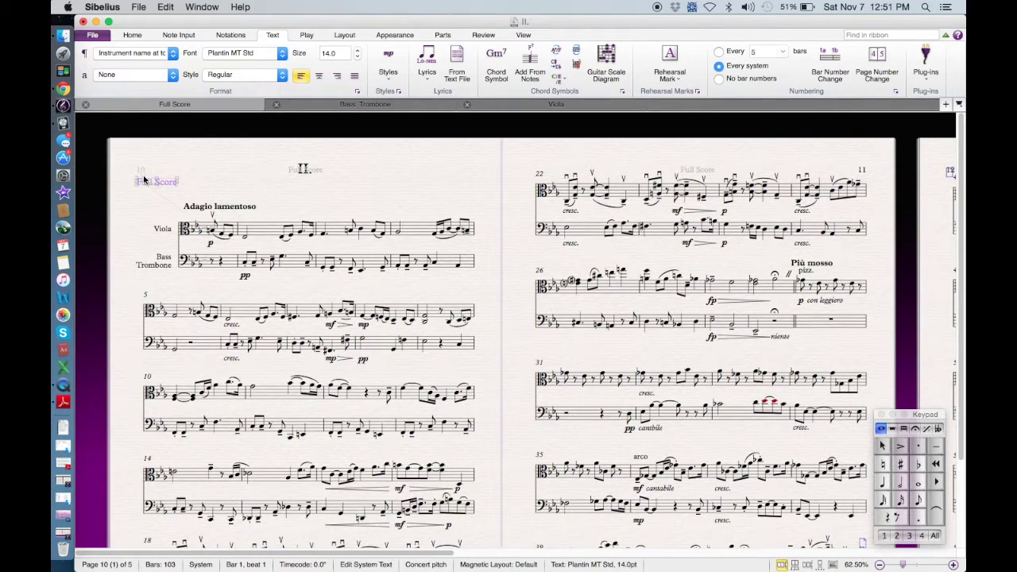
left_click(154, 173)
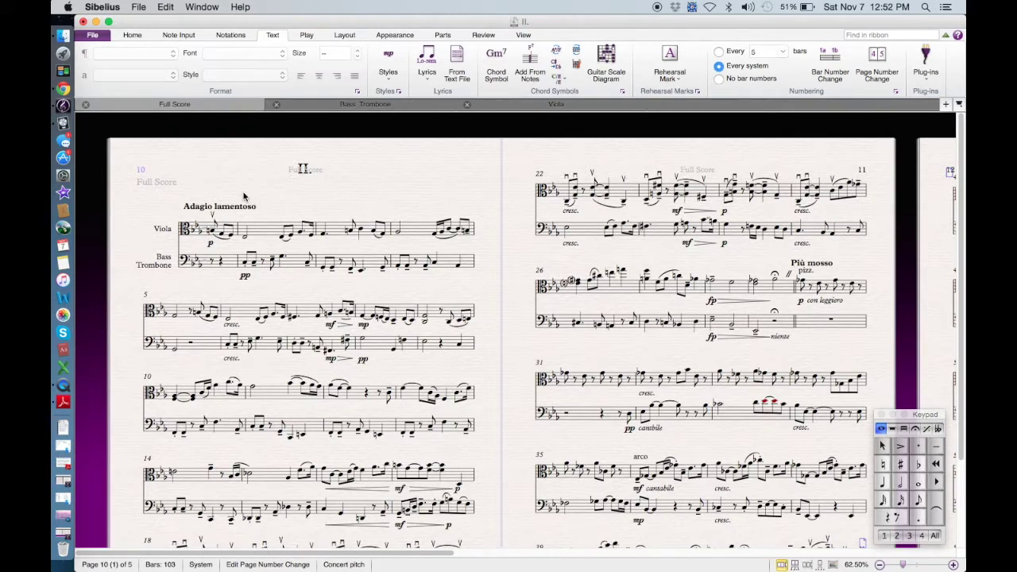
left_click(236, 187)
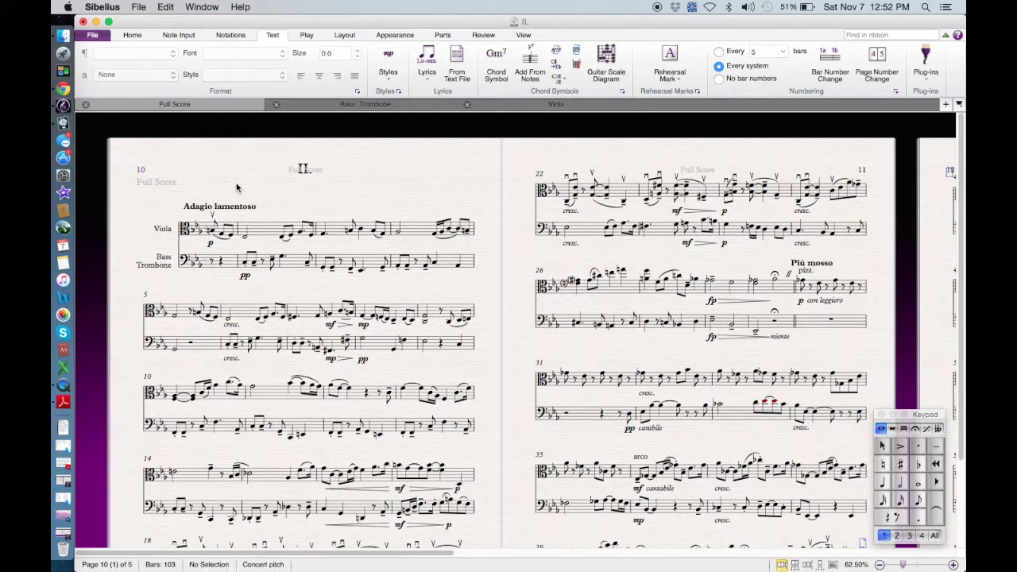
left_click(141, 171)
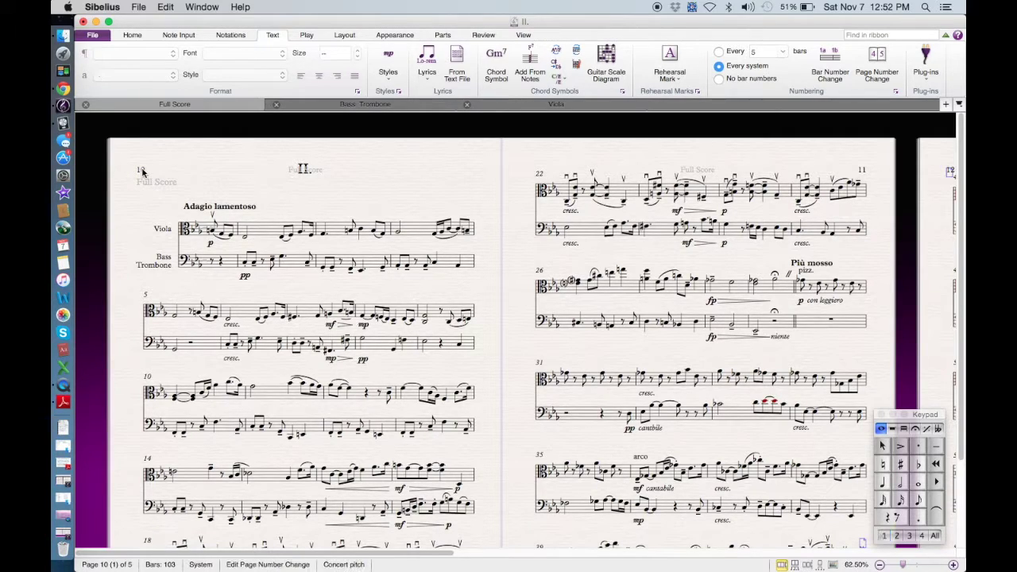
left_click(216, 157)
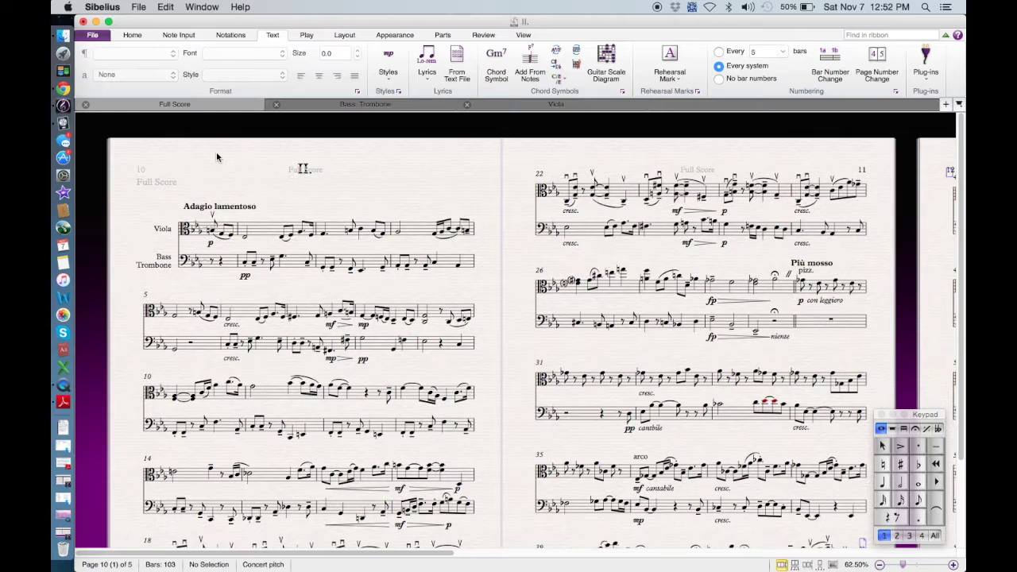
key("super+minus")
key("super+minus")
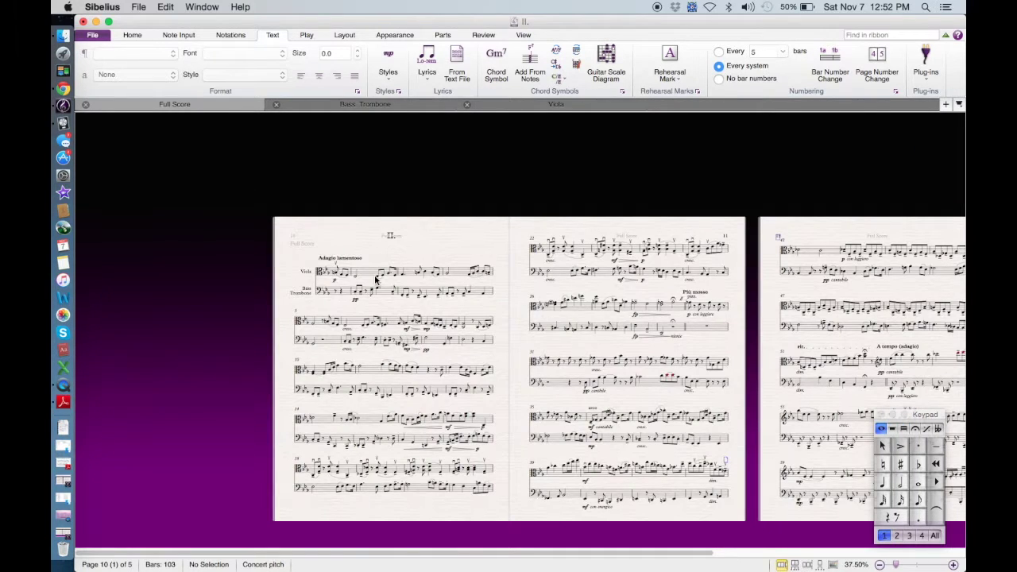
- Nudge page 12's first system down so page number 12 clears bar number 43
scroll(376, 280, "right", 5)
scroll(376, 281, "right", 1)
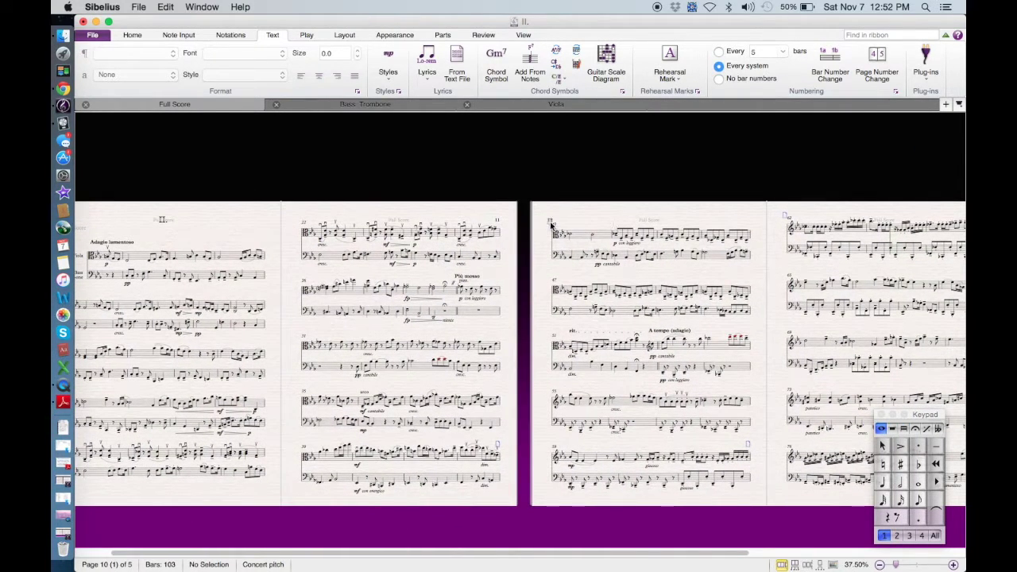
scroll(554, 231, "right", 2)
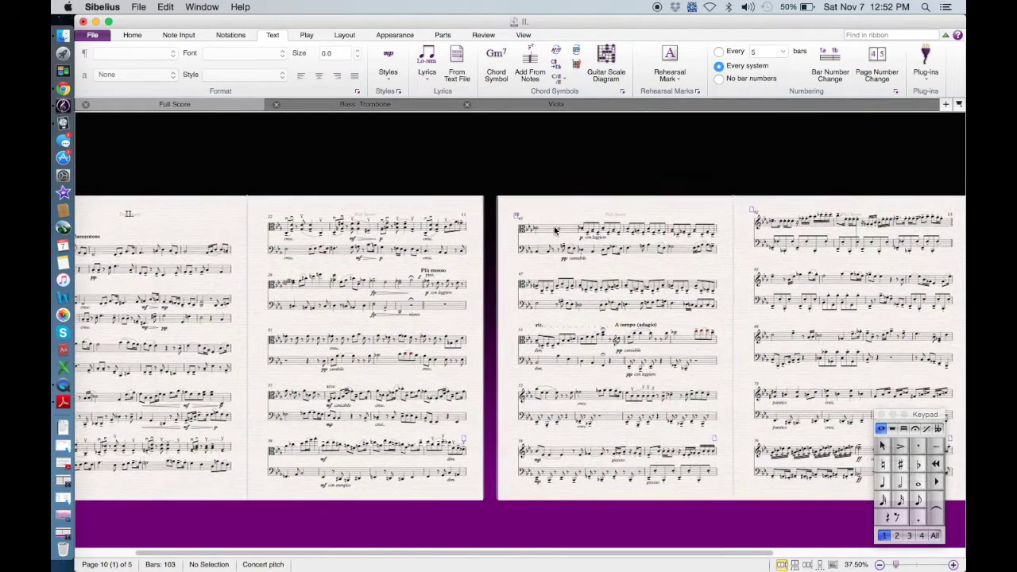
scroll(554, 230, "right", 3)
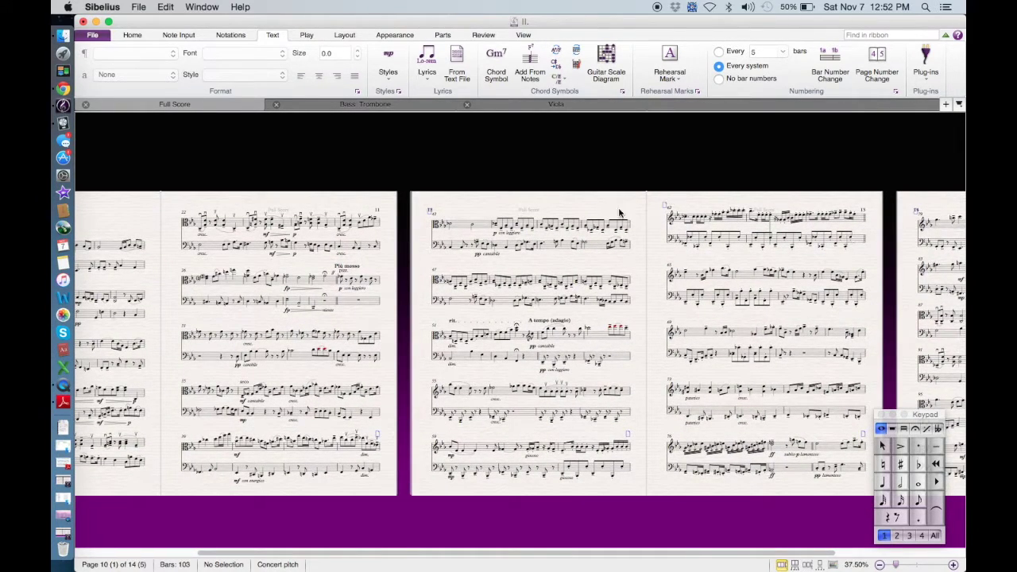
scroll(483, 238, "right", 4)
scroll(483, 238, "right", 2)
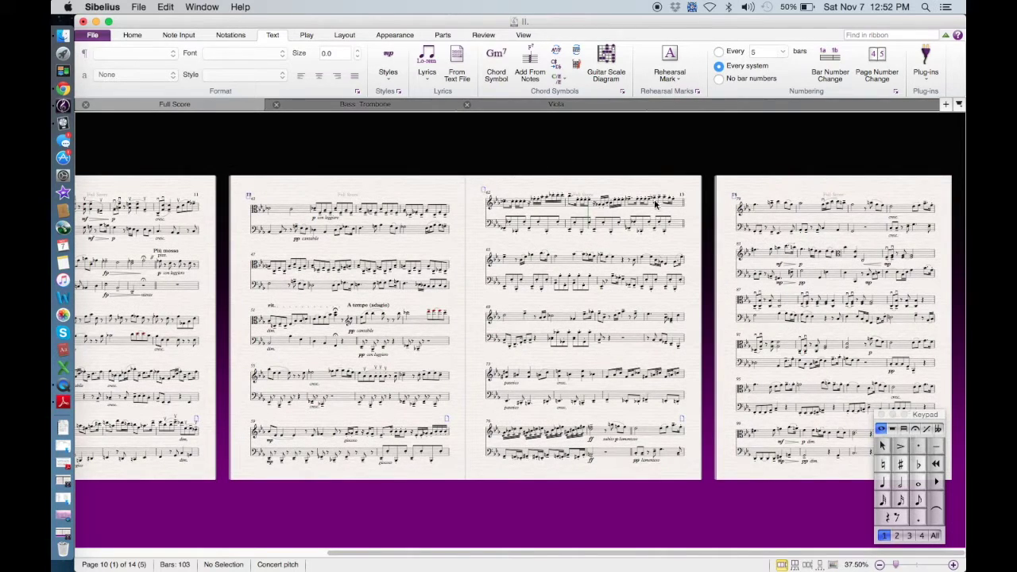
left_click(280, 207)
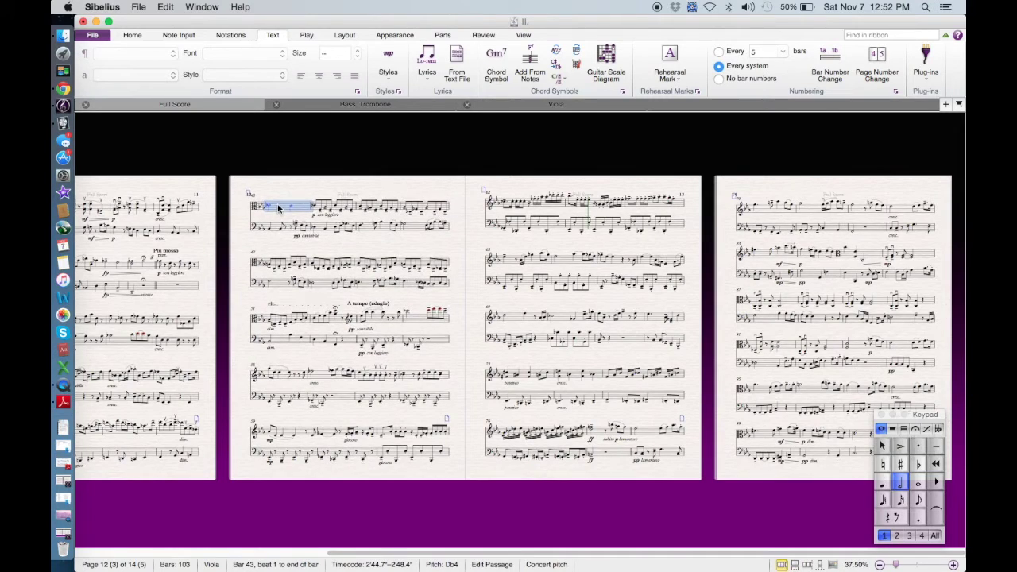
key("super+equal")
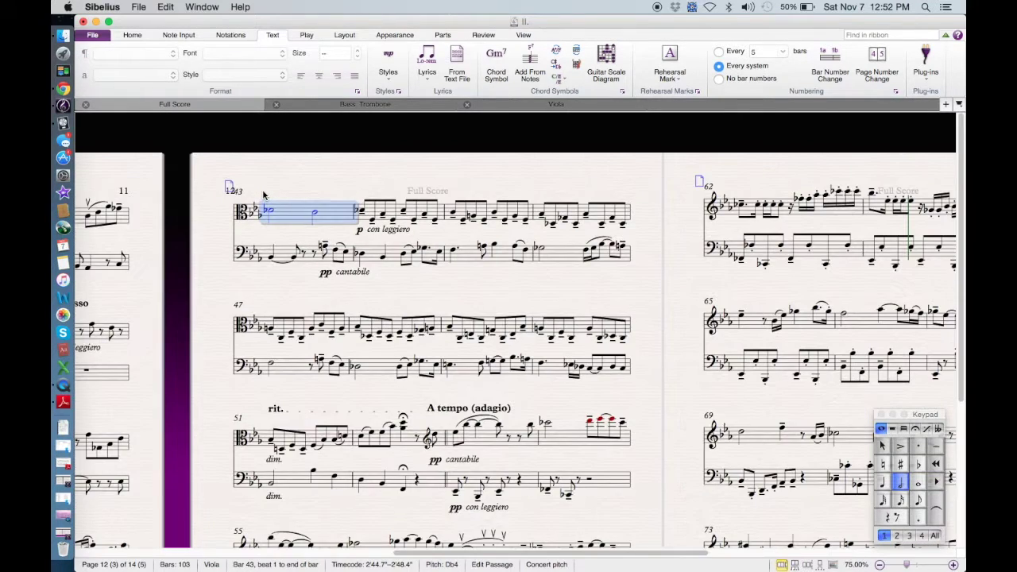
left_click(257, 191)
left_click(282, 216)
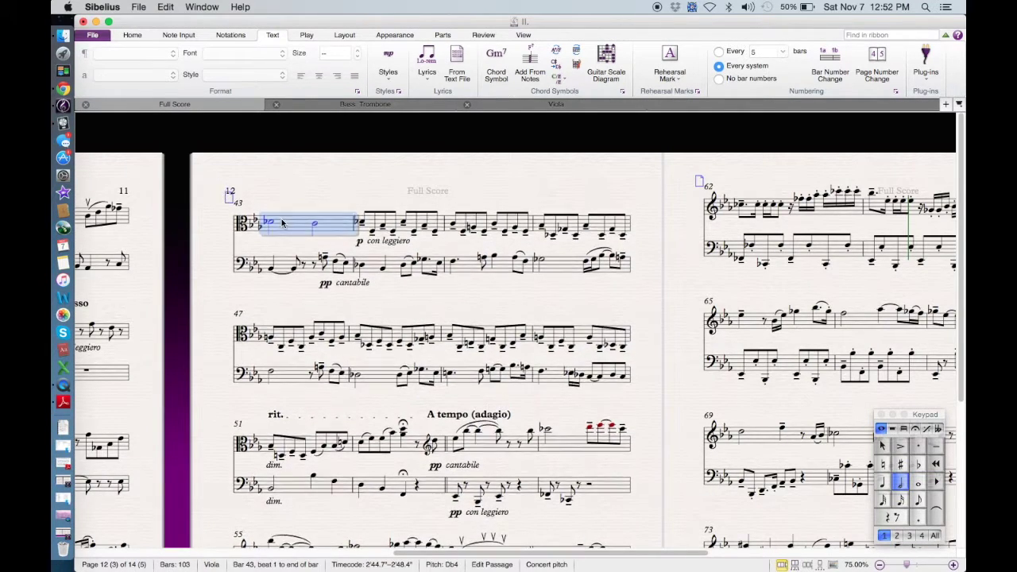
left_click(301, 196)
key("super+minus")
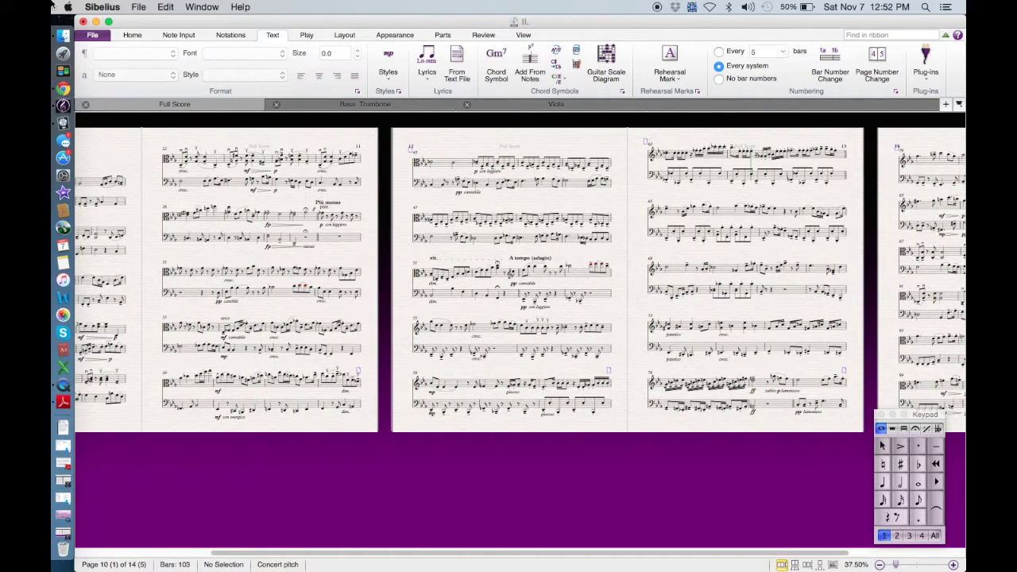
- Export movement II as a Score-only PDF to the Desktop
left_click(93, 35)
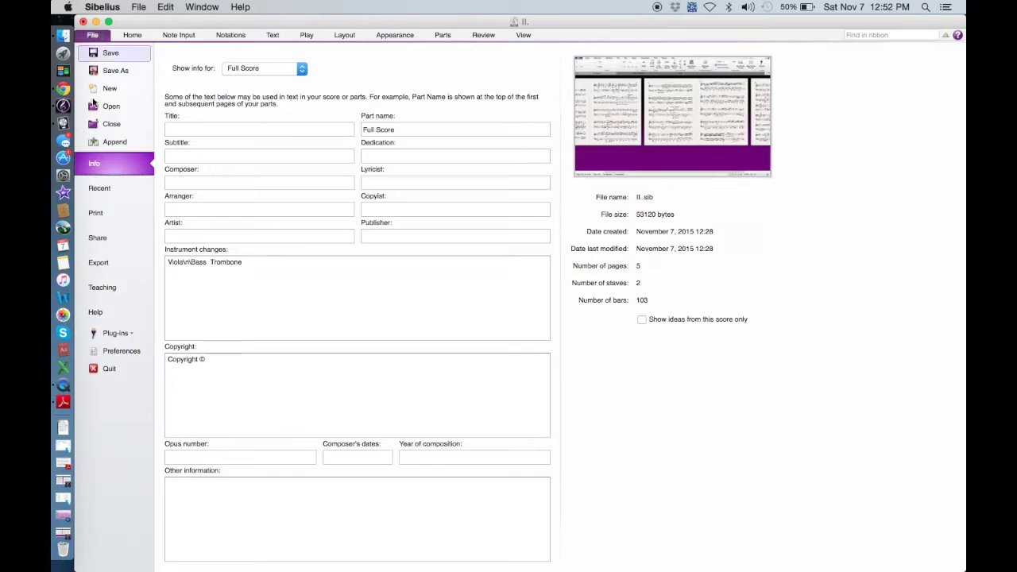
left_click(101, 265)
left_click(241, 148)
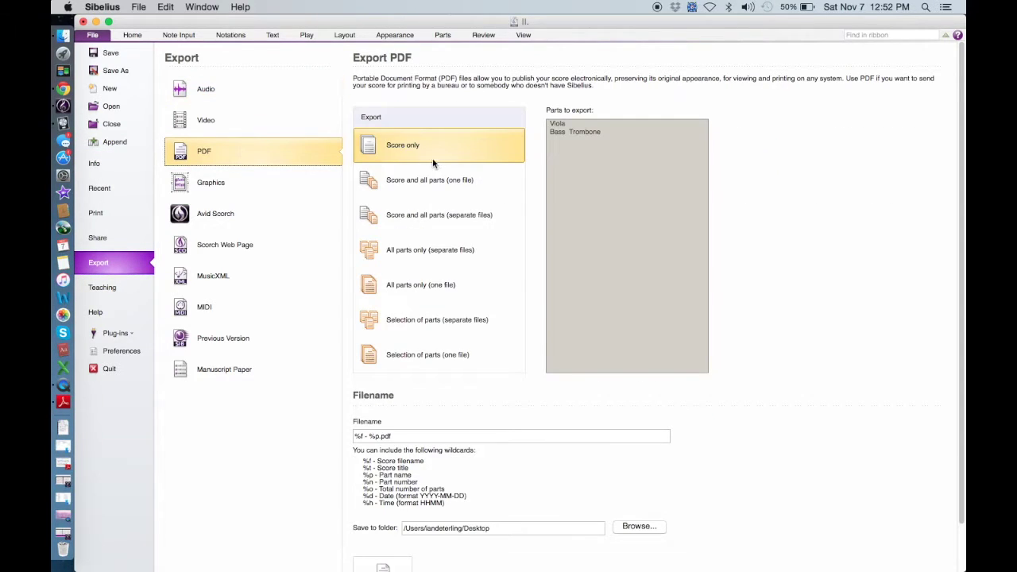
scroll(533, 421, "down", 3)
left_click(382, 529)
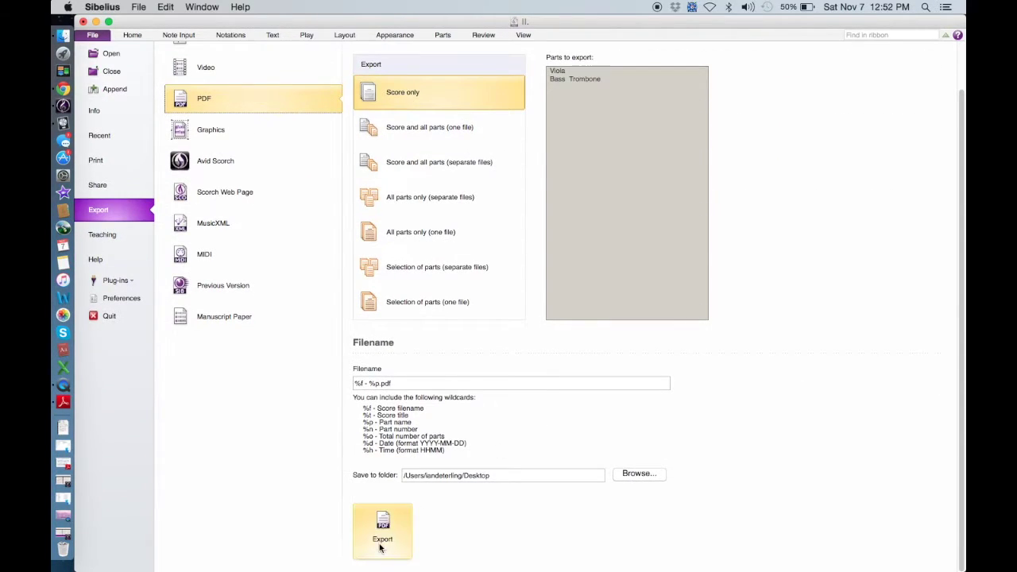
scroll(670, 285, "right", 3)
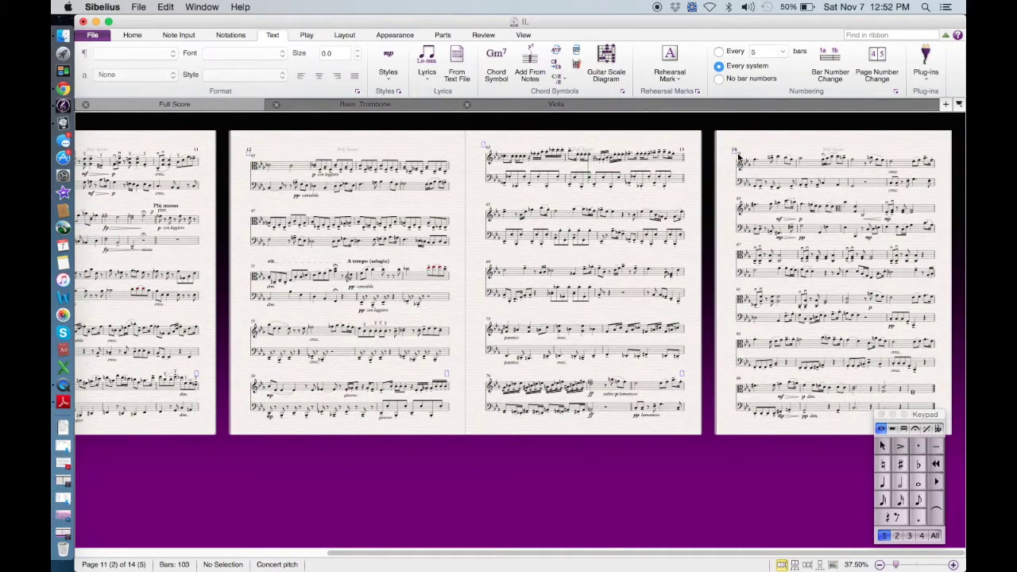
- Swap to movement III's score and make its page numbering start at 15
left_click(95, 21)
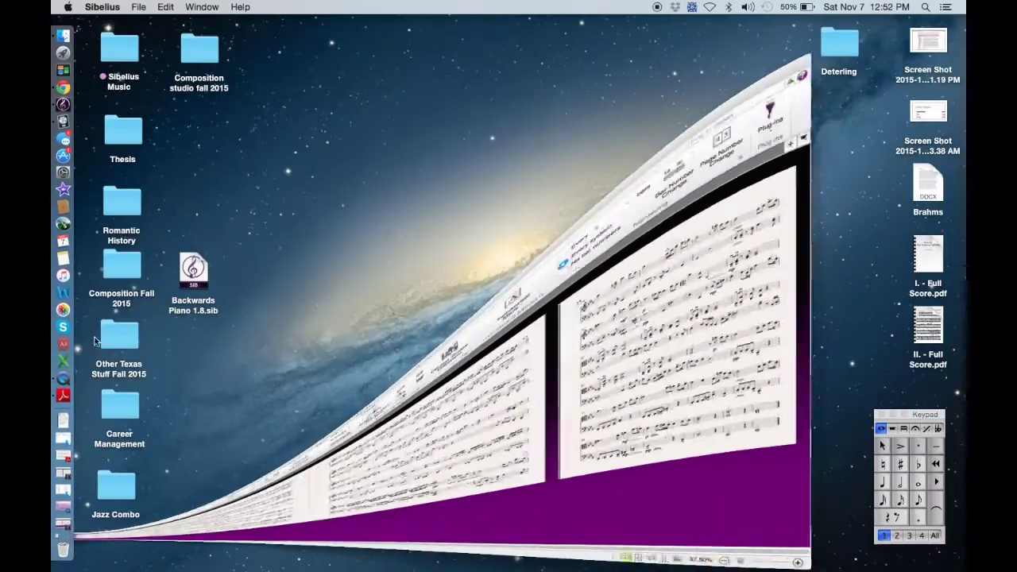
left_click(65, 469)
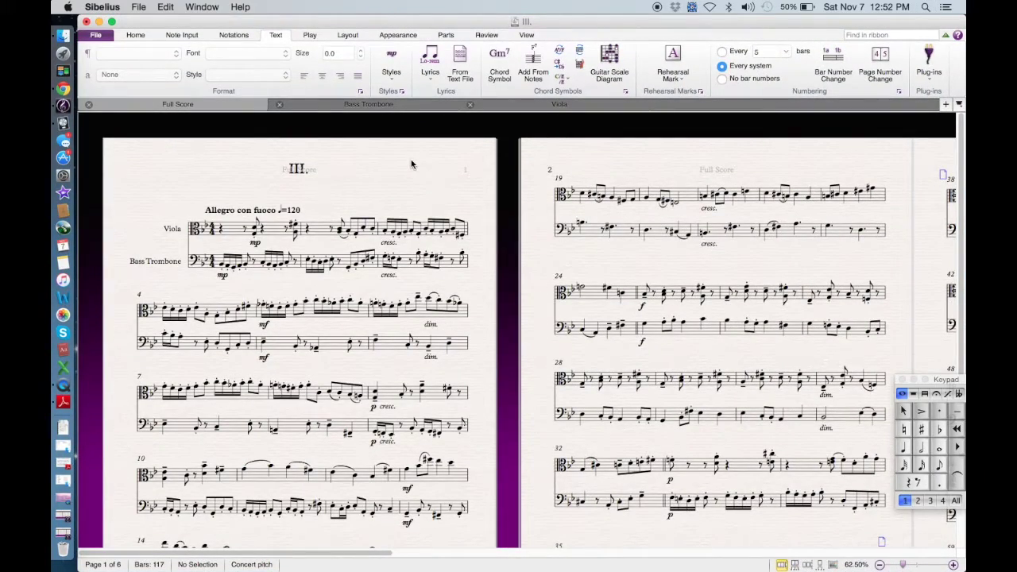
left_click(880, 62)
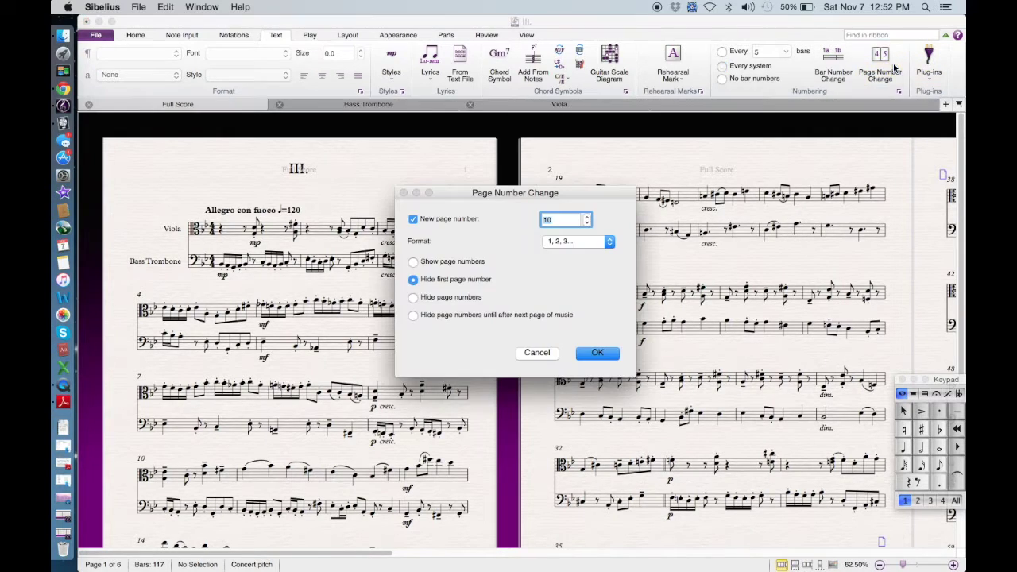
type("15")
left_click(597, 351)
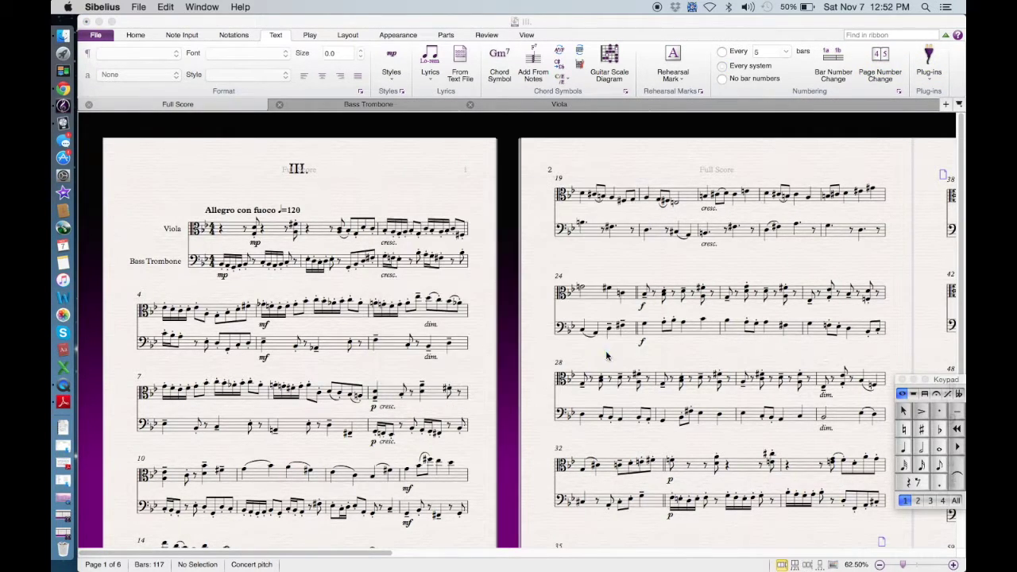
scroll(324, 168, "right", 10)
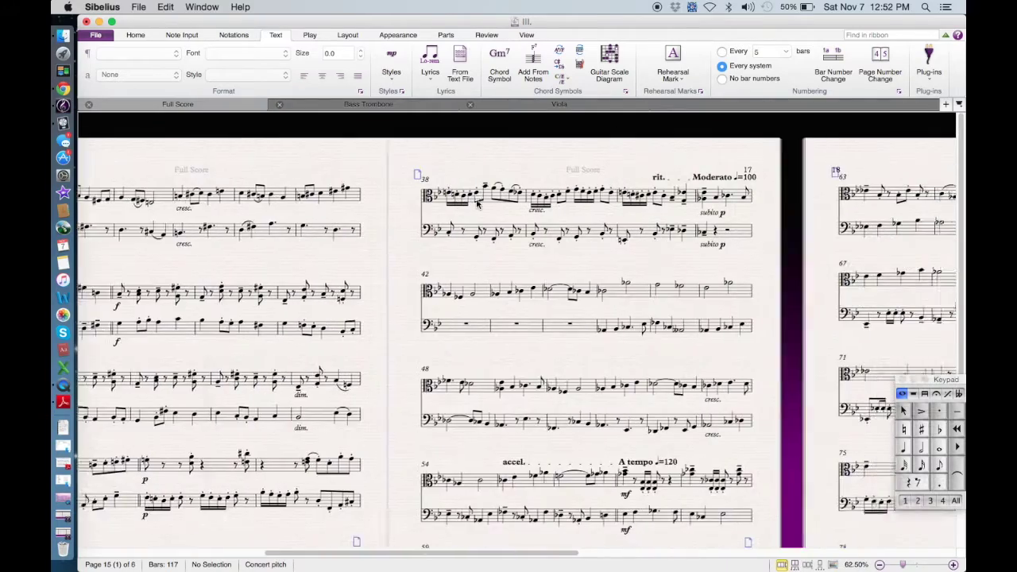
scroll(477, 204, "left", 10)
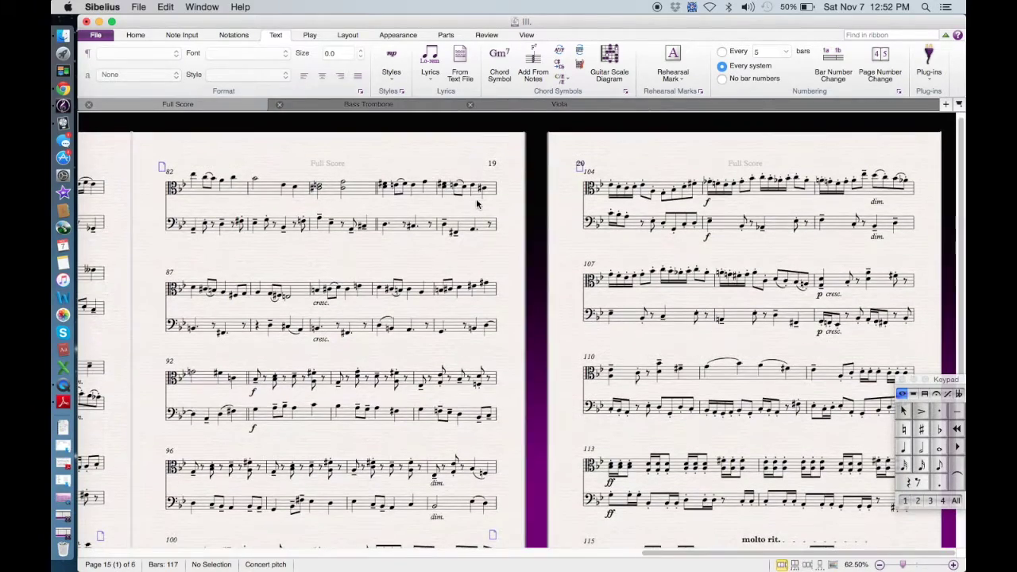
- Export movement III as a Score-only PDF, then minimize Sibelius
left_click(95, 35)
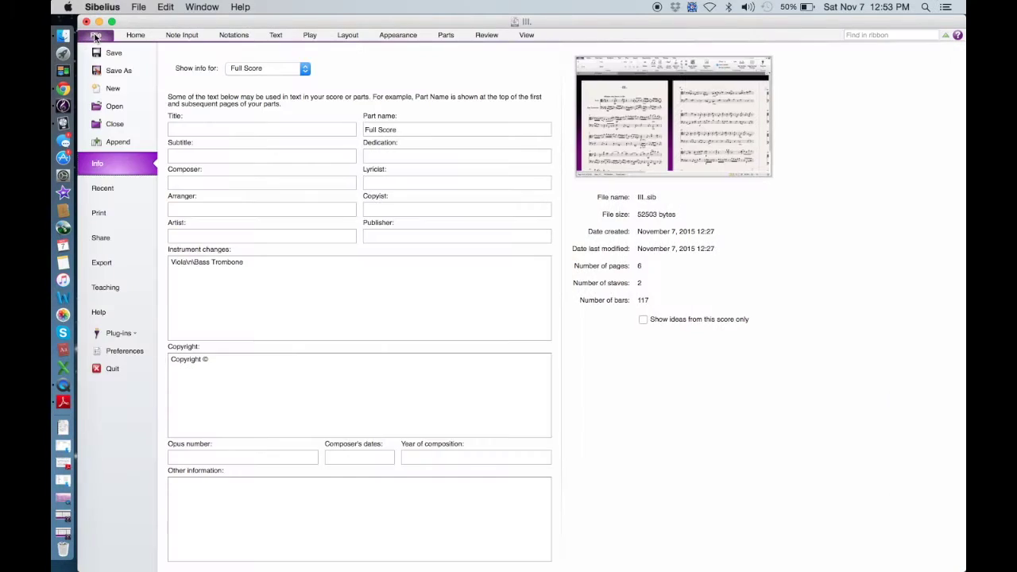
left_click(112, 257)
left_click(216, 150)
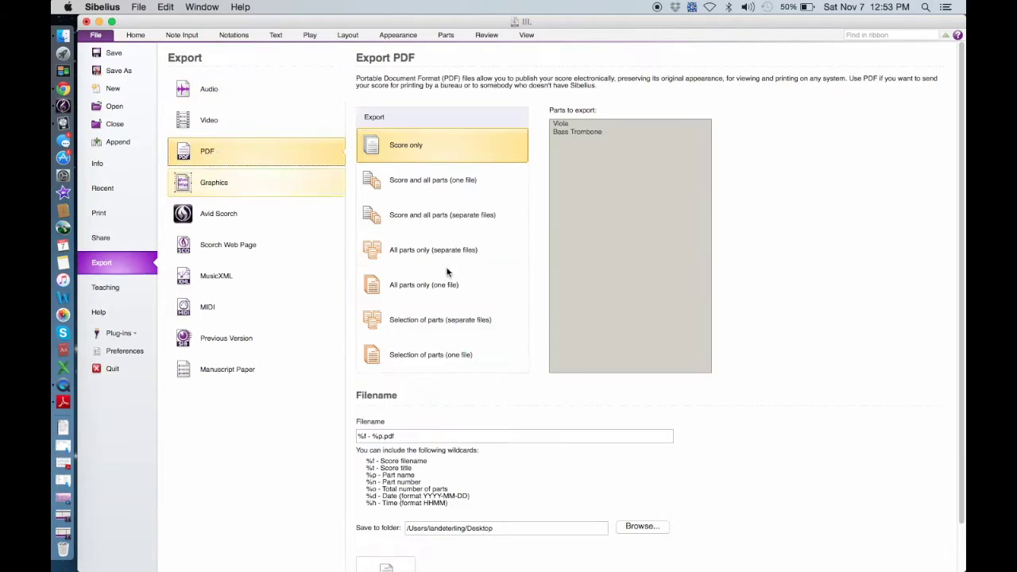
scroll(689, 441, "down", 2)
left_click(385, 528)
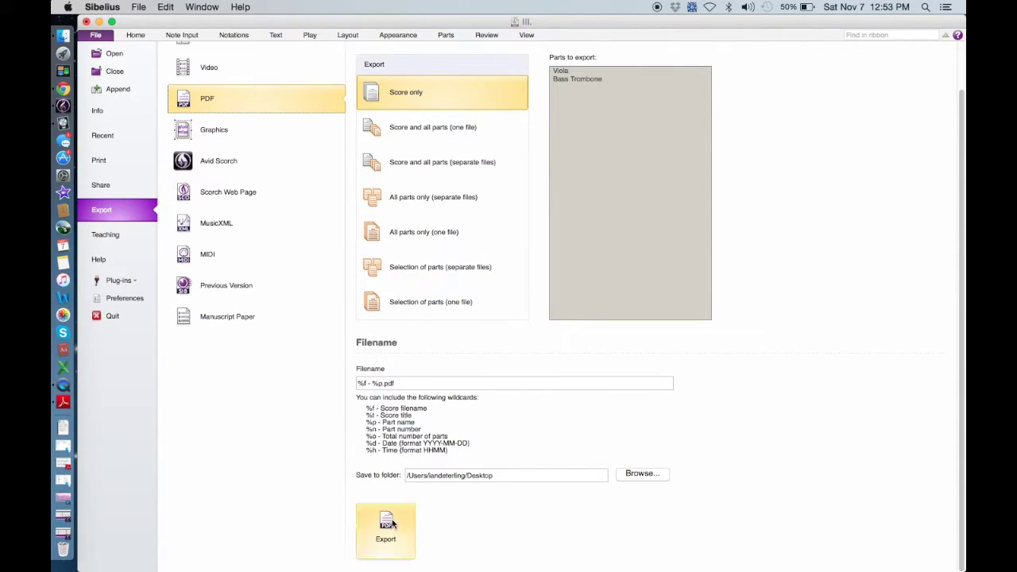
left_click(99, 22)
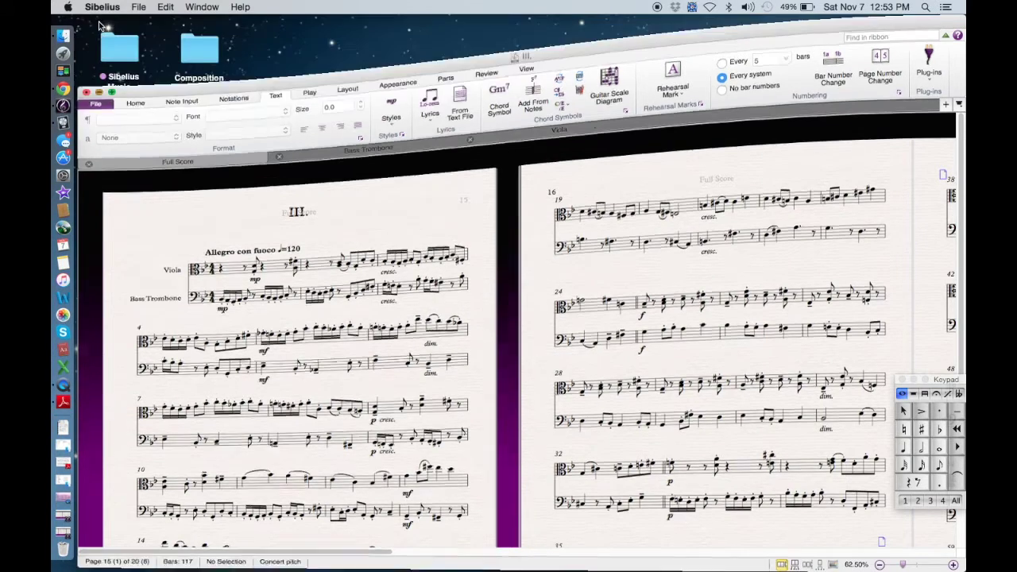
- Open I. - Full Score.pdf in Preview with the page thumbnails sidebar showing
right_click(927, 246)
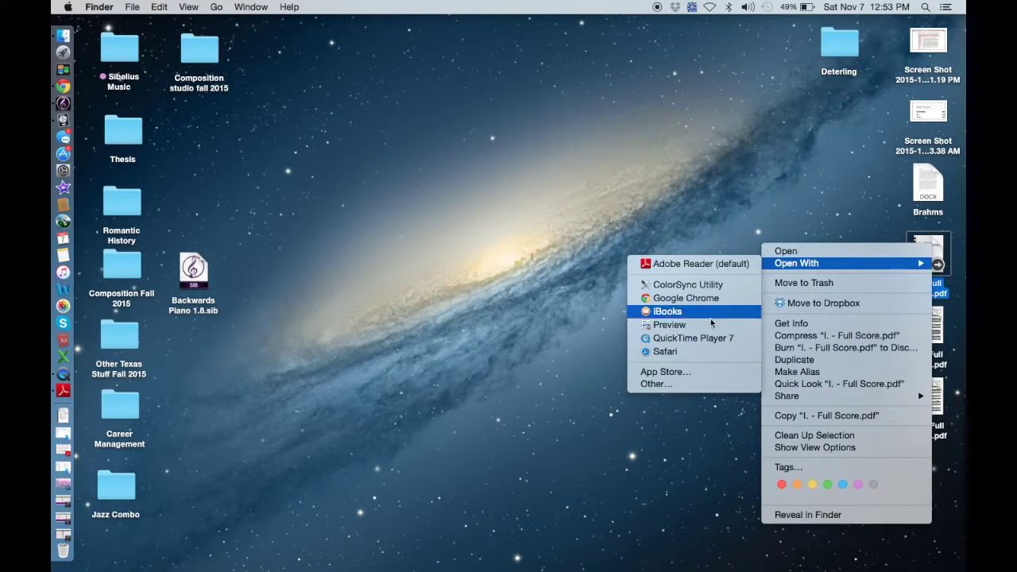
left_click(675, 325)
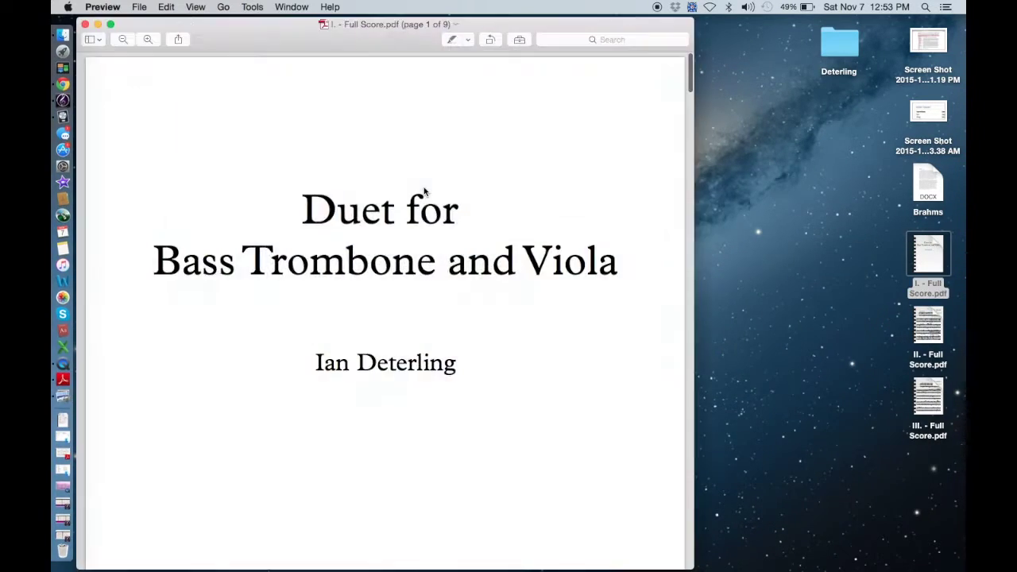
left_click(195, 7)
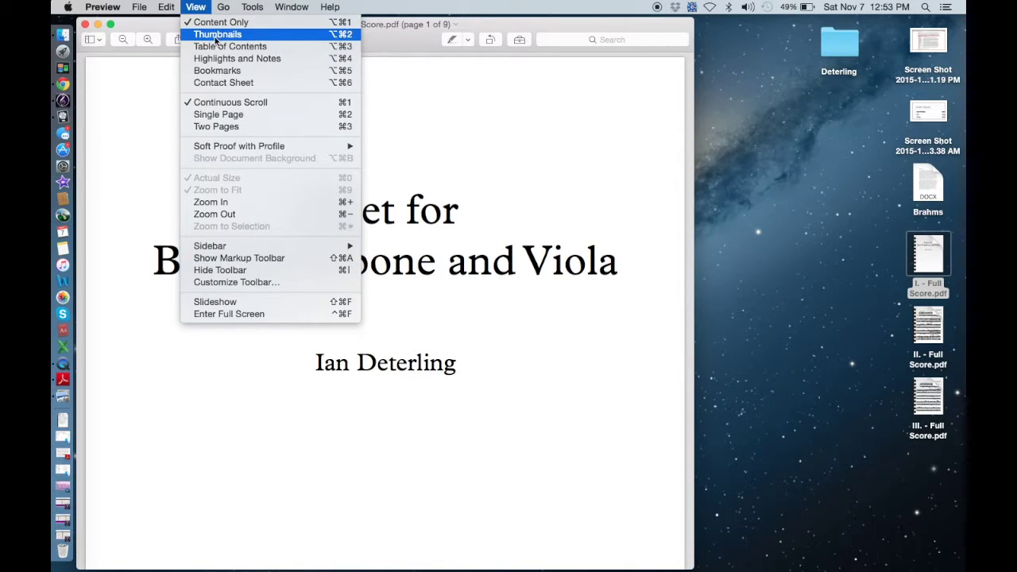
left_click(216, 36)
scroll(118, 273, "down", 10)
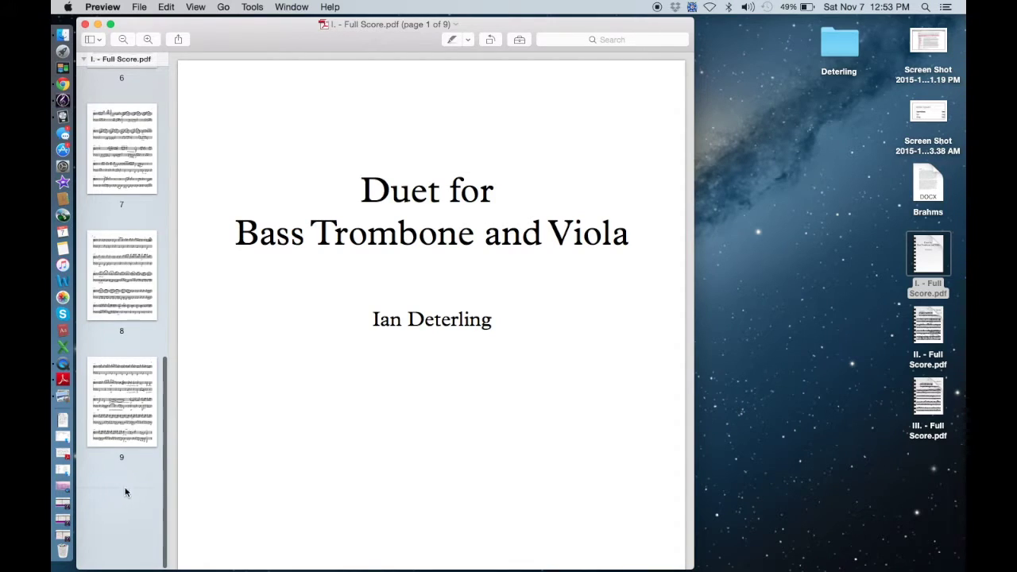
- Insert movement II's PDF pages after page 9 in the thumbnails
left_click(929, 335)
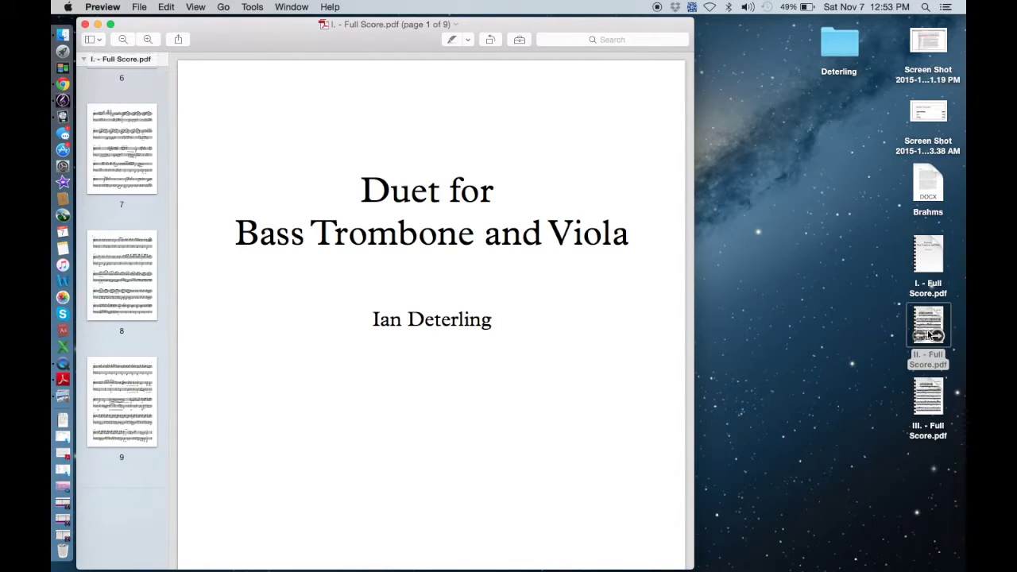
left_click_drag(929, 335, 132, 493)
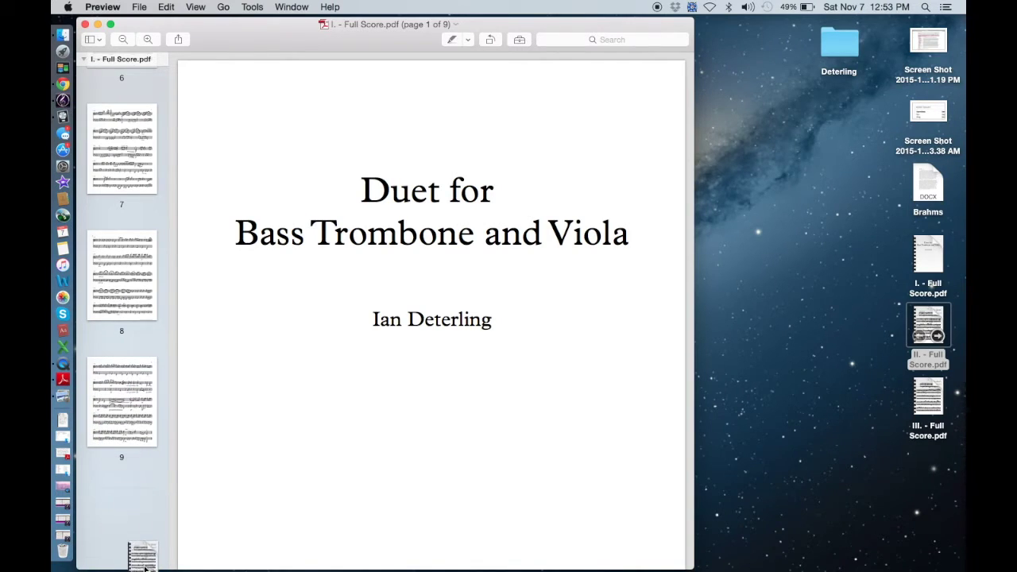
left_click_drag(145, 568, 117, 488)
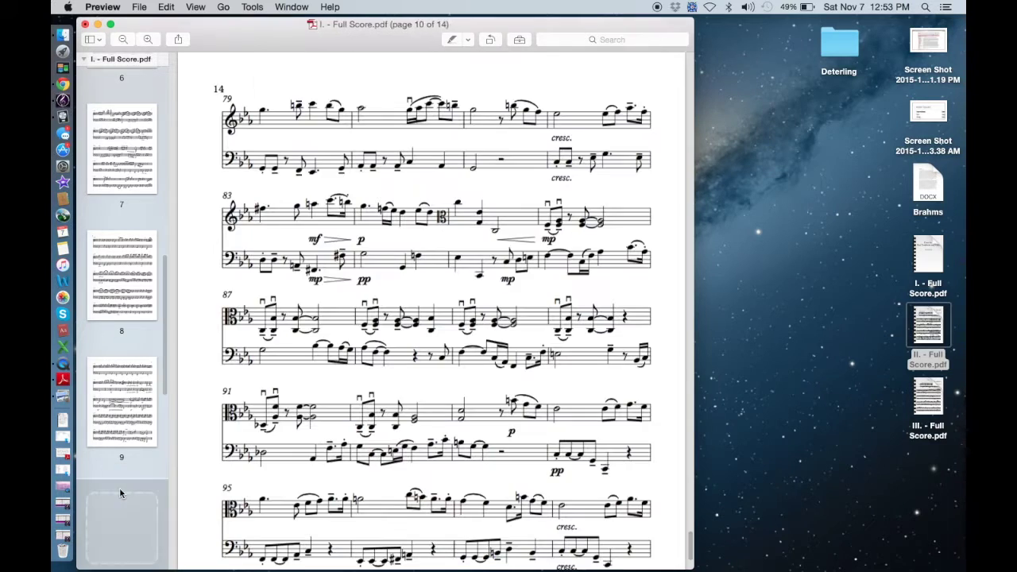
left_click(114, 391)
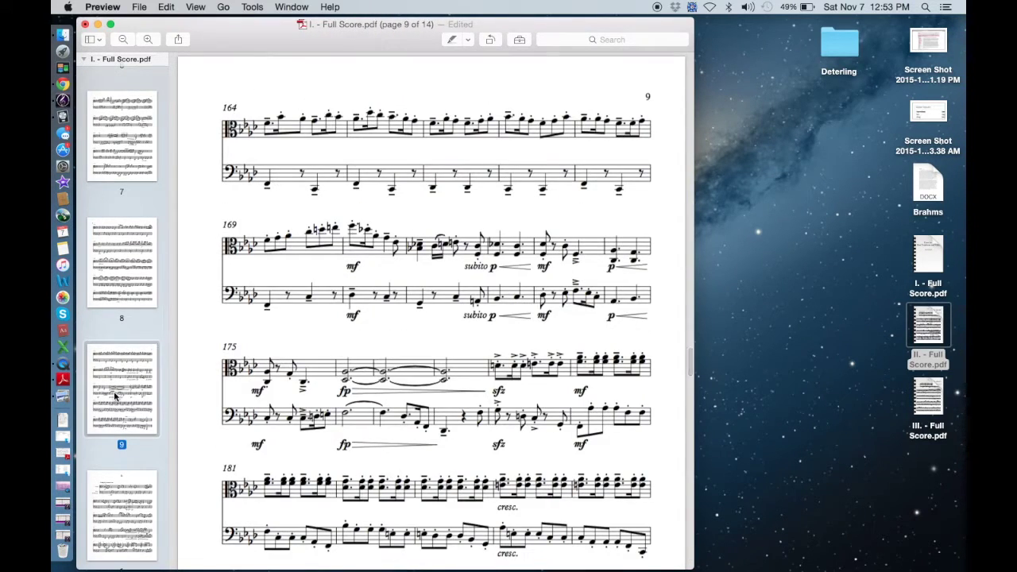
key("Down")
key("Down")
key("Down")
key("Down")
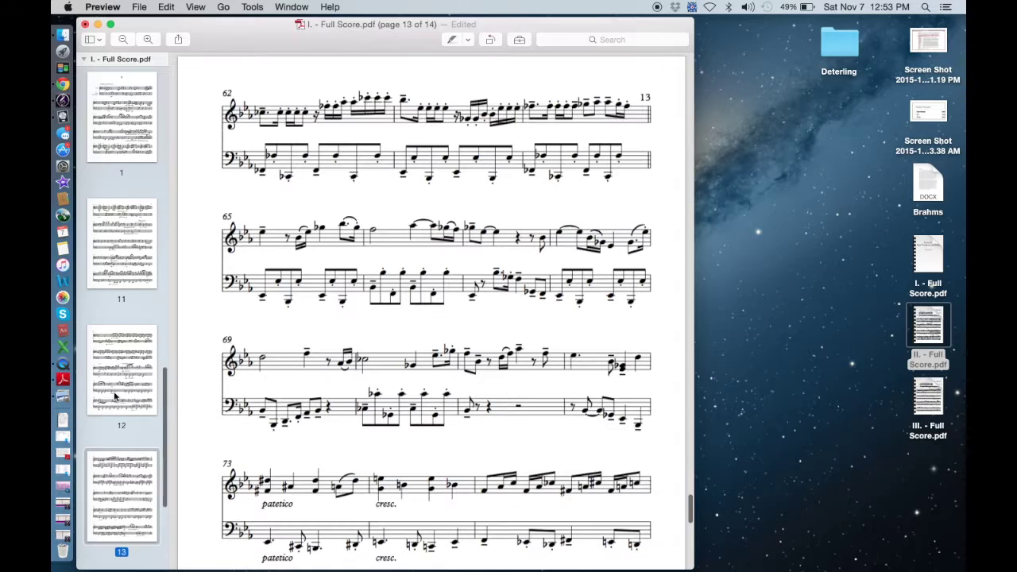
scroll(119, 357, "down", 5)
- Append movement III's PDF pages at the end and save the 20-page score
left_click_drag(928, 398, 121, 508)
left_click(117, 400)
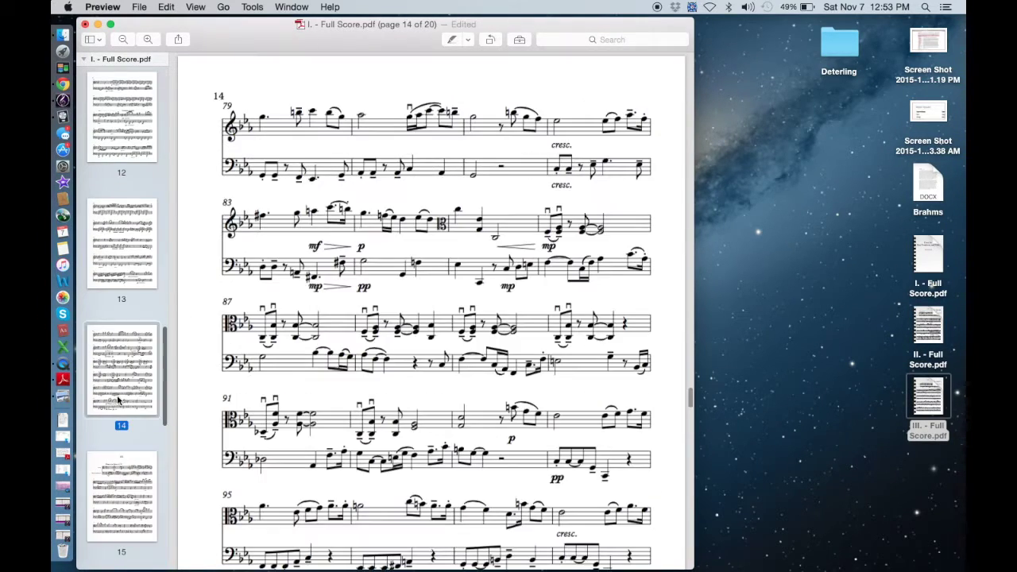
key("Down")
key("Down")
key("Down")
key("Down")
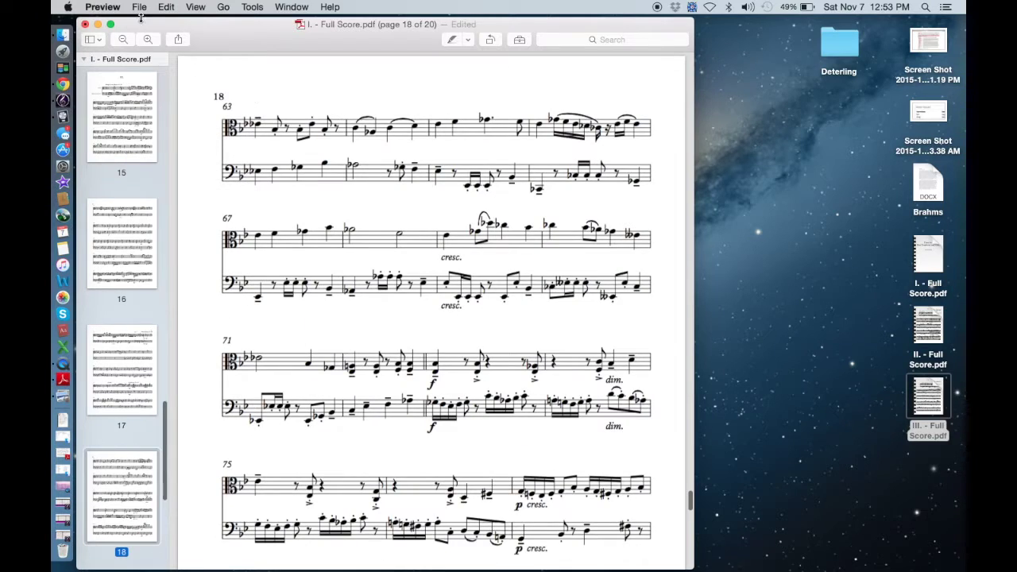
left_click(140, 10)
left_click(239, 86)
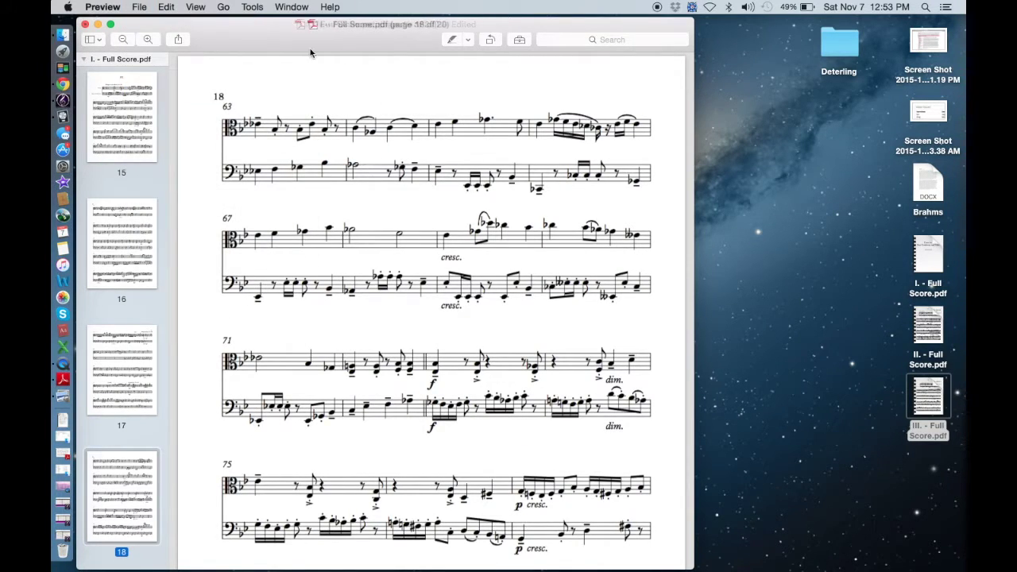
scroll(107, 220, "up", 15)
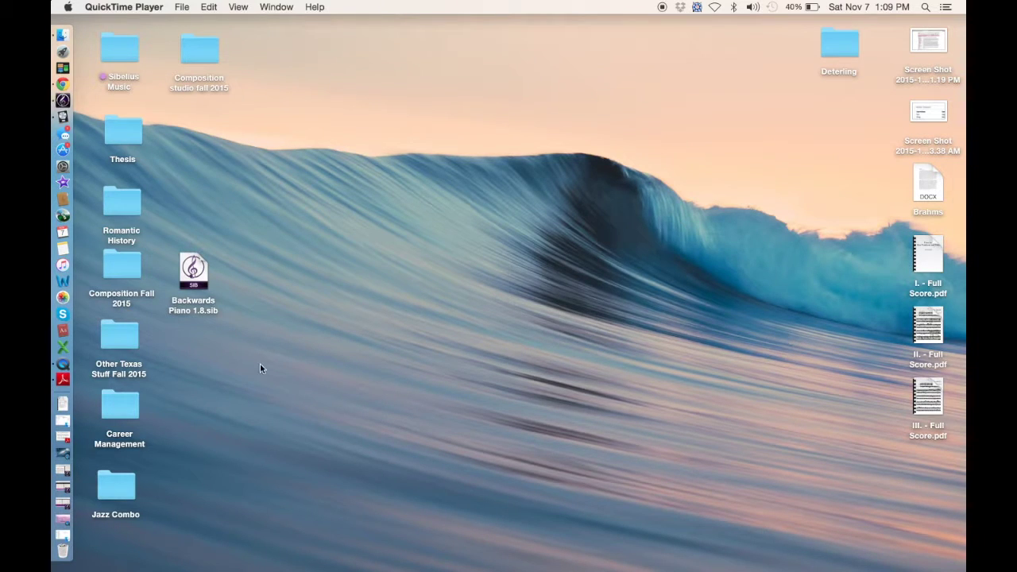
- Add an empty bar 191 to the end of movement I, then switch to movement II
left_click(62, 504)
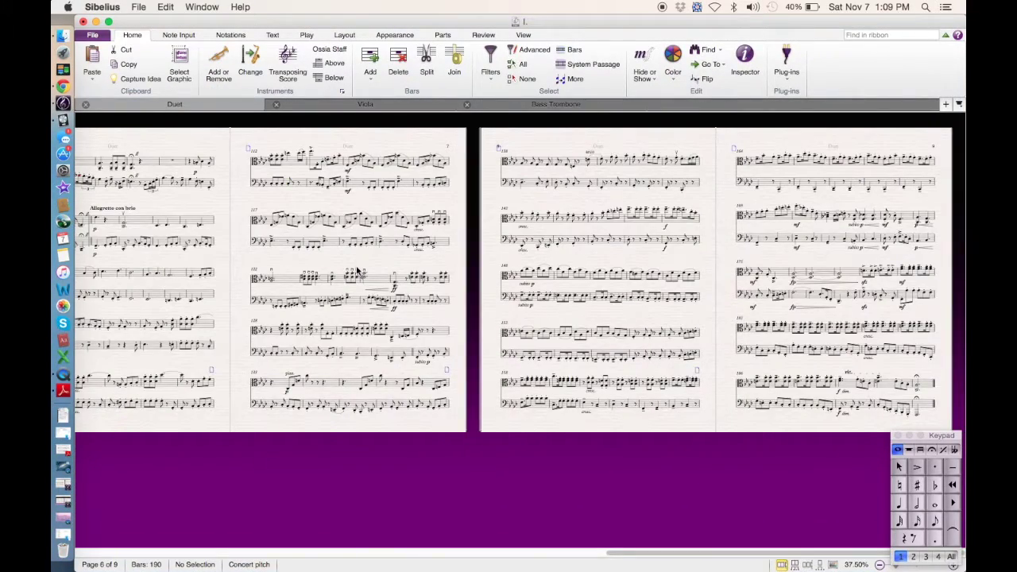
scroll(356, 271, "left", 10)
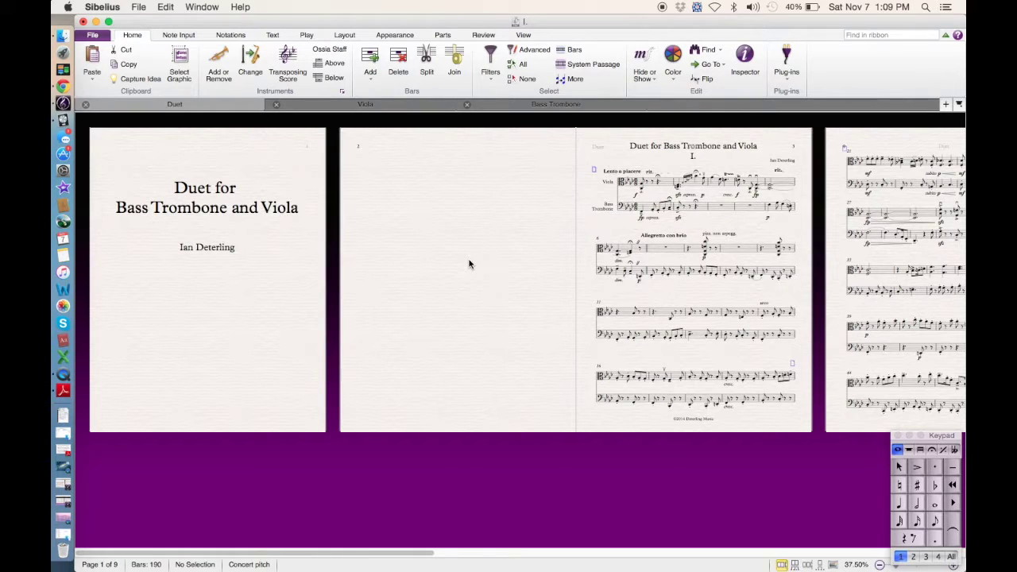
scroll(468, 265, "right", 2)
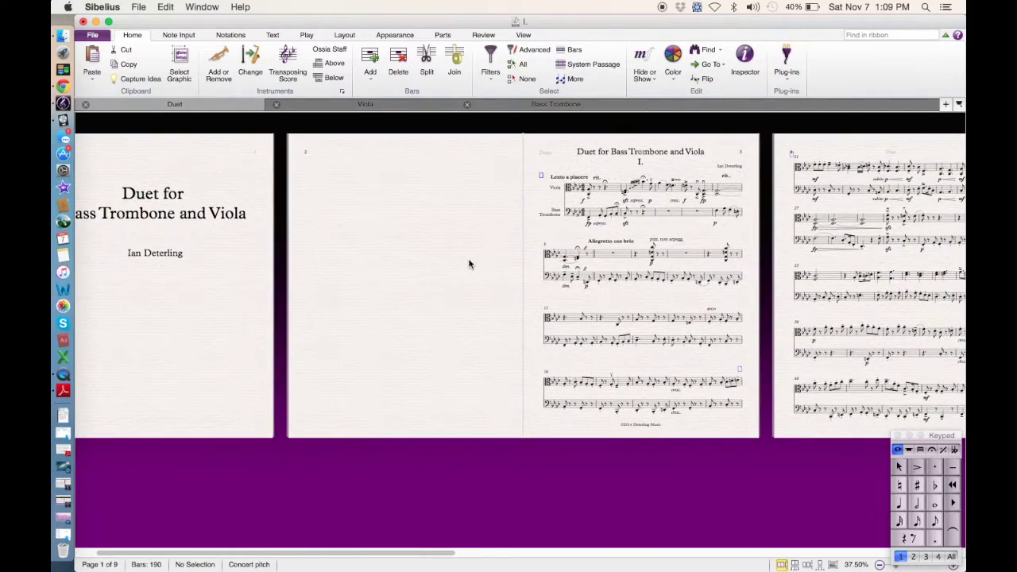
scroll(468, 264, "right", 15)
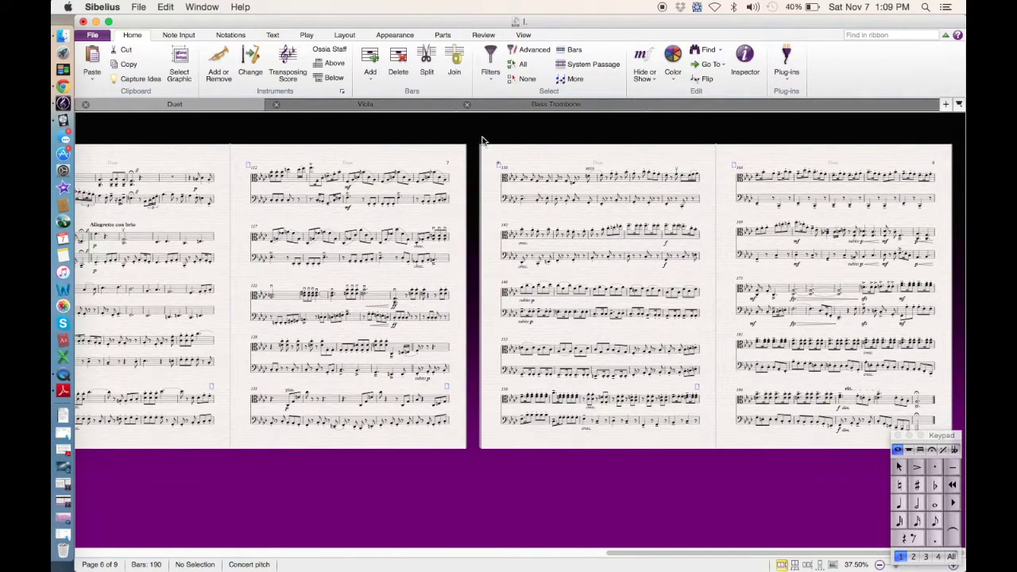
key("super+b")
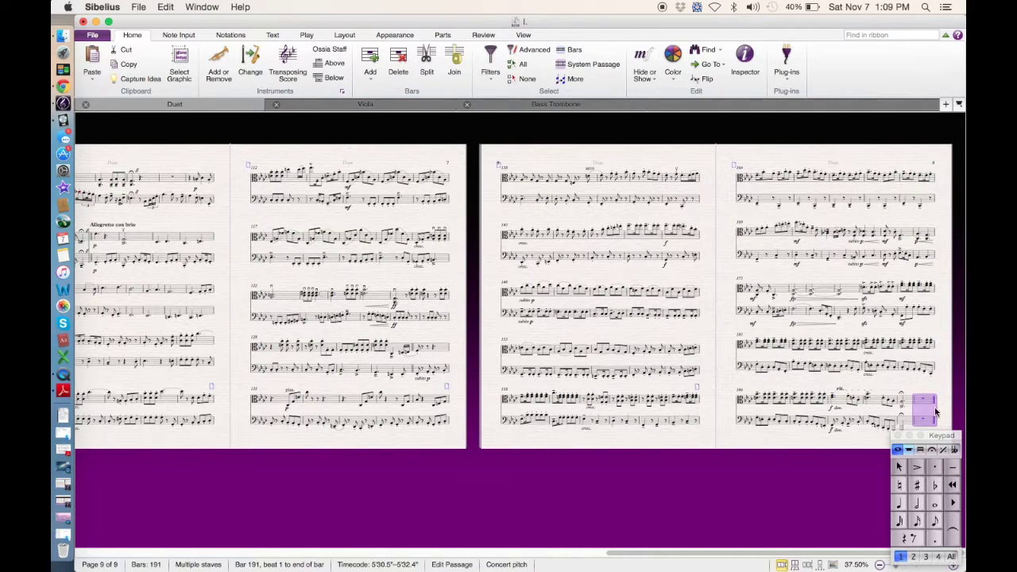
left_click(63, 506)
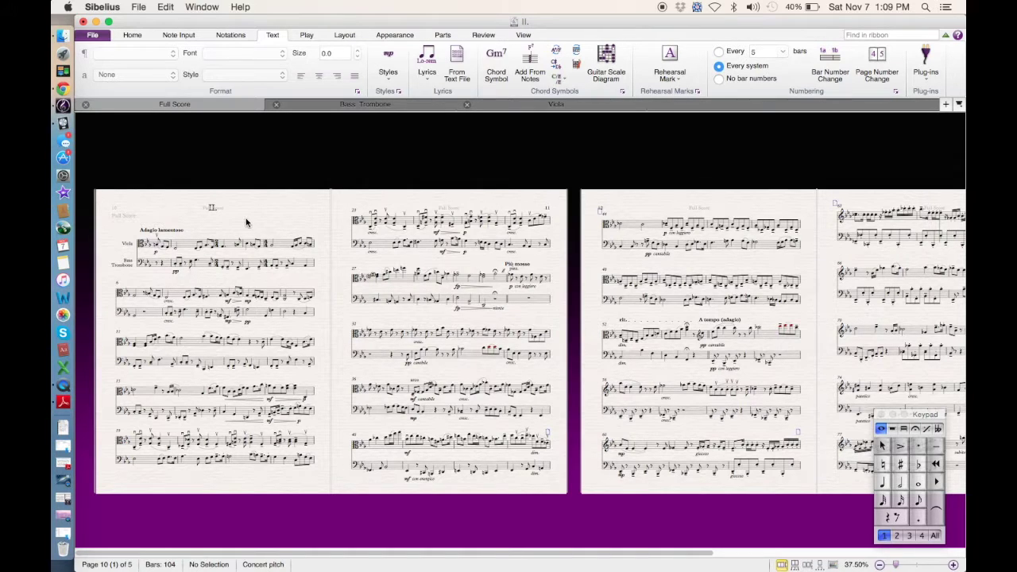
- Copy bars 1–5 across both Viola and Bass Trombone staves, then minimize movement II
left_click(216, 247)
left_click(218, 247)
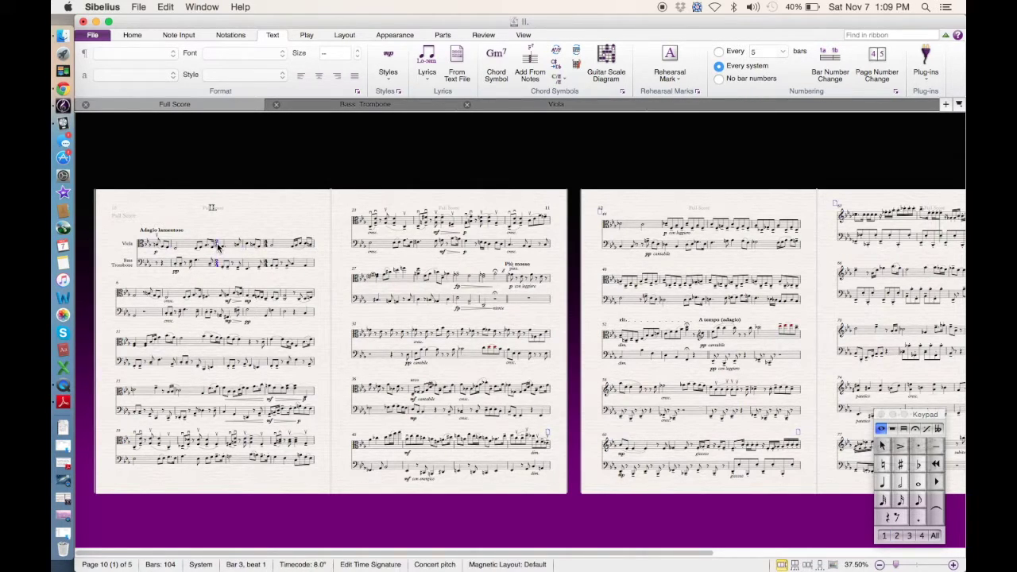
key("super+equal")
key("super+equal")
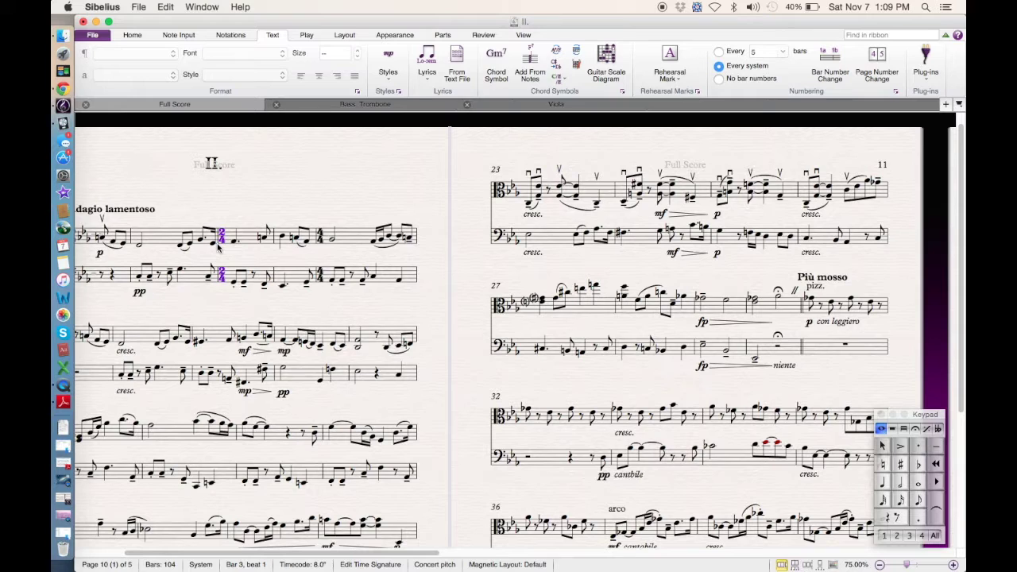
key("super+equal")
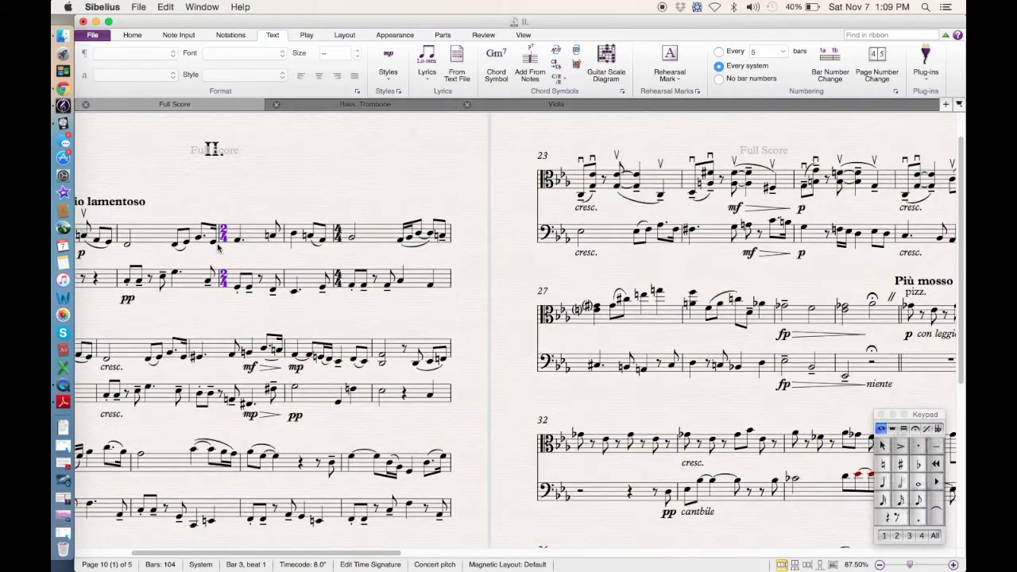
scroll(247, 210, "left", 3)
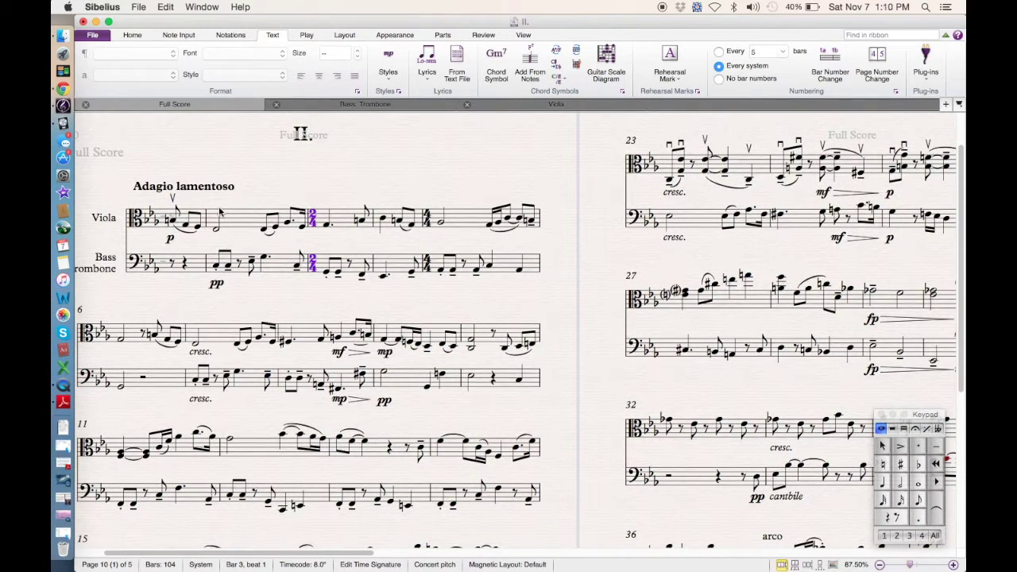
left_click(185, 216)
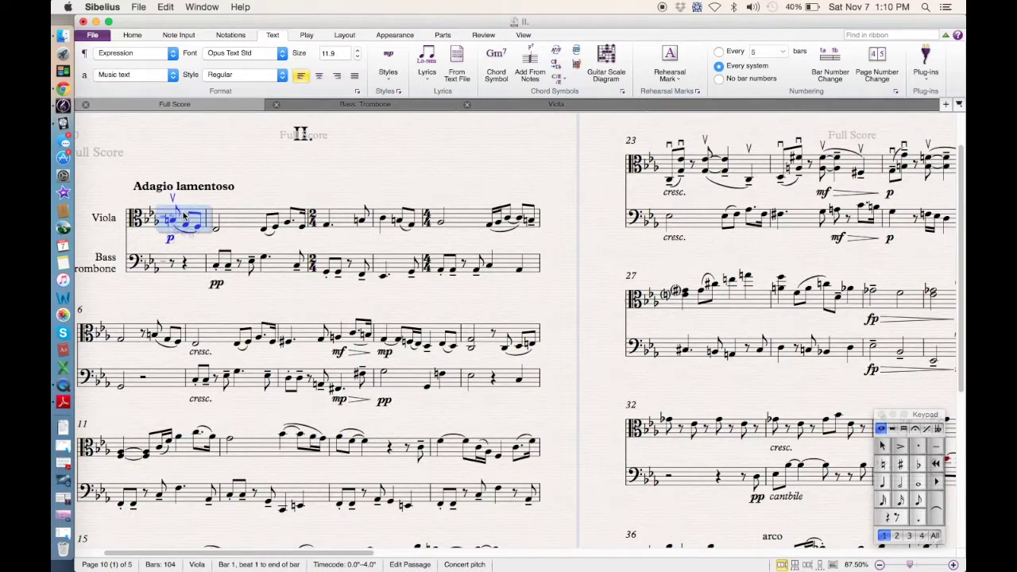
left_click(504, 271, "shift")
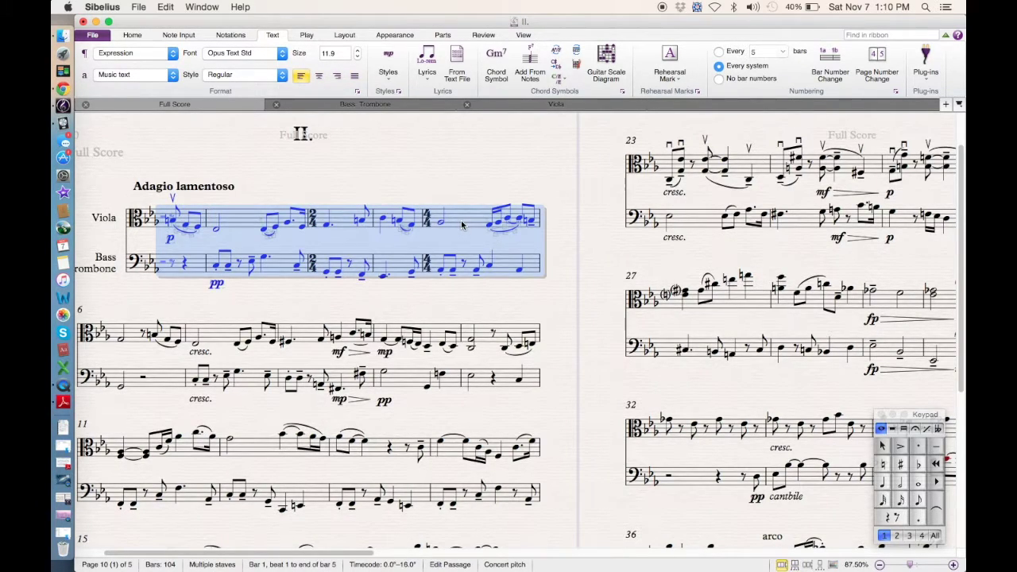
right_click(461, 225)
left_click(476, 239)
left_click(96, 21)
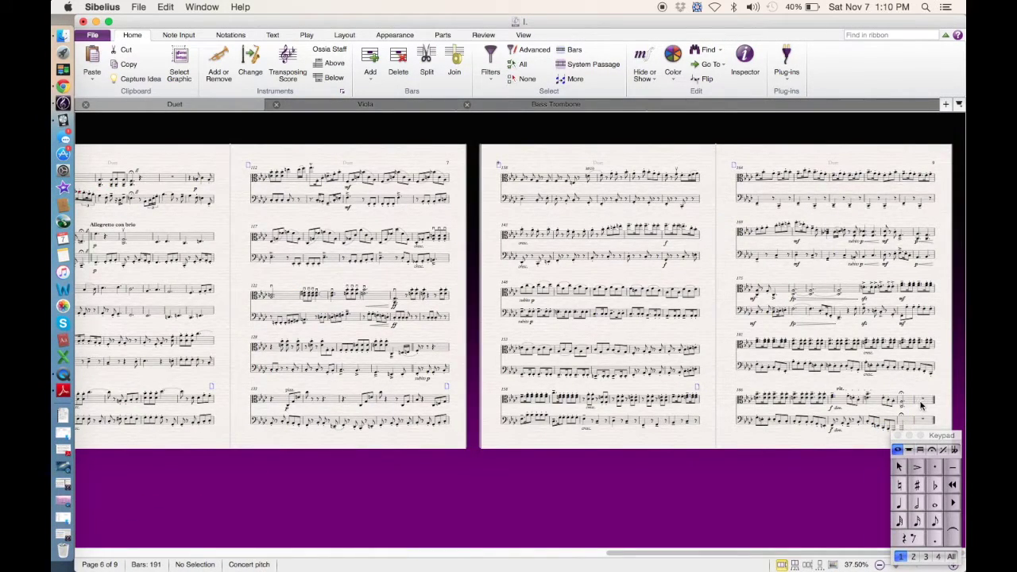
- Paste the movement II bars into bar 191, undo the paste, and minimise the Duet window
right_click(922, 406)
left_click(874, 421)
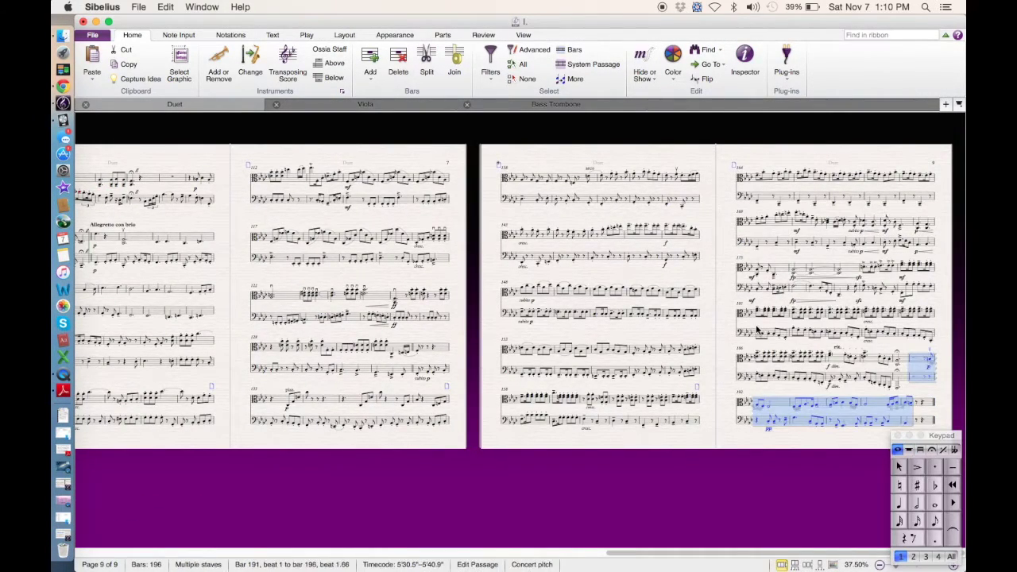
scroll(755, 324, "down", 1)
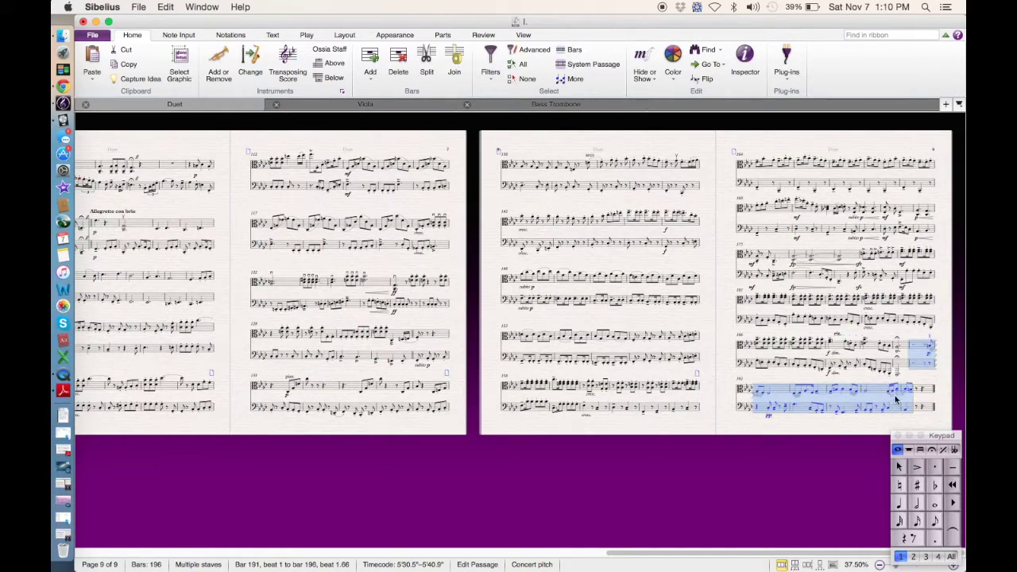
key("super+z")
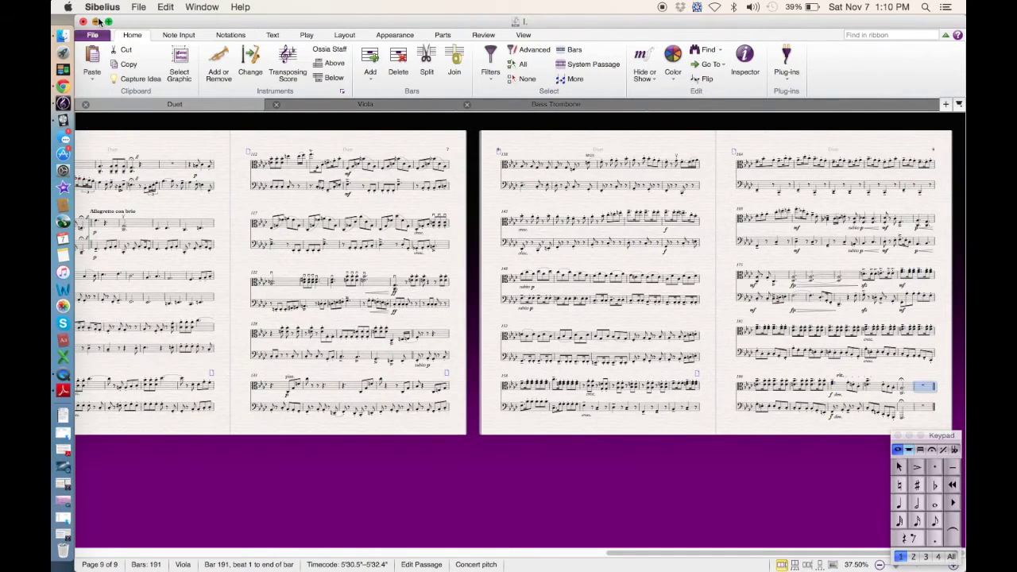
left_click(95, 22)
- Restore the minimised movement II score and clear its passage selection
left_click(62, 532)
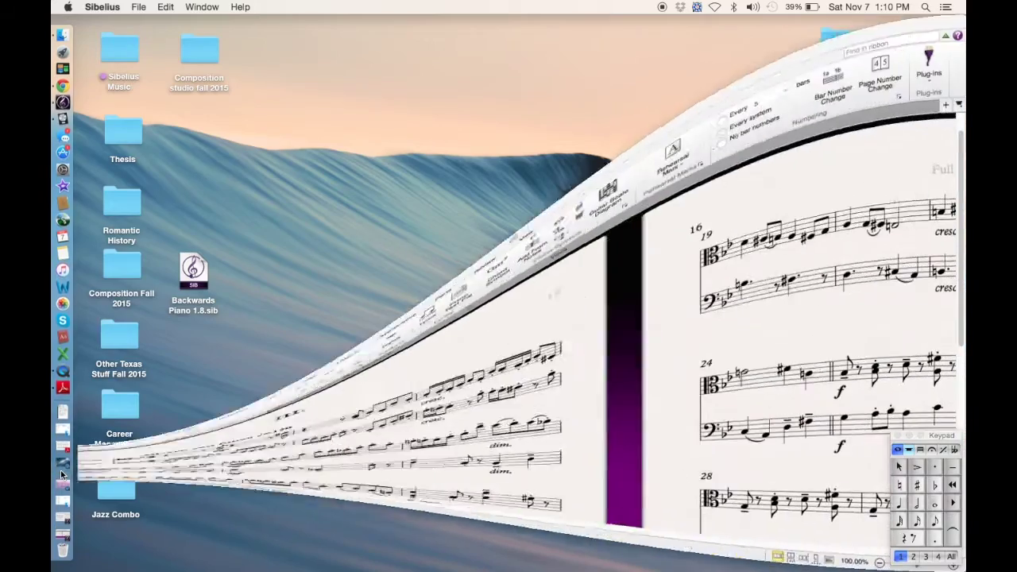
left_click(62, 518)
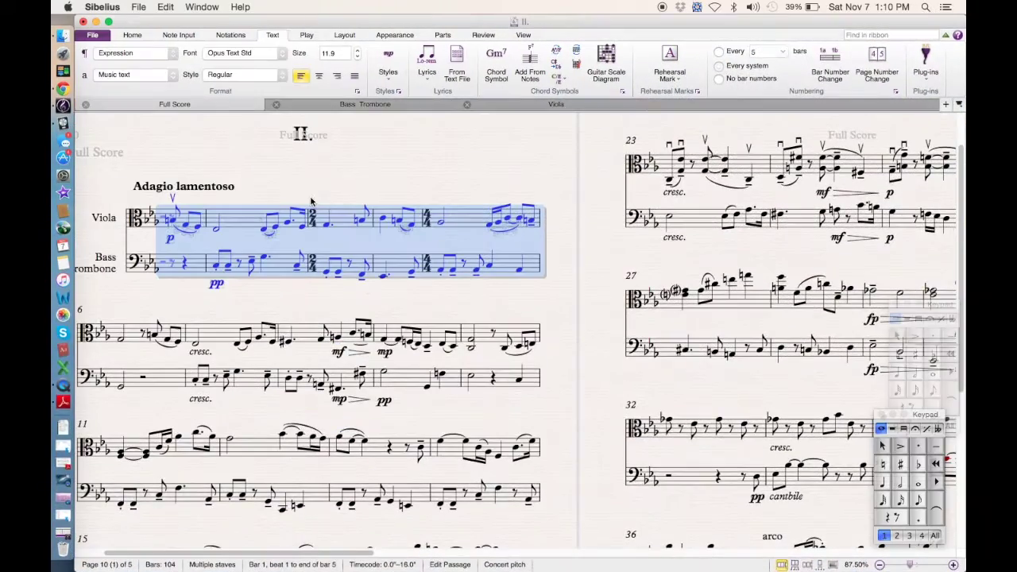
left_click(252, 182)
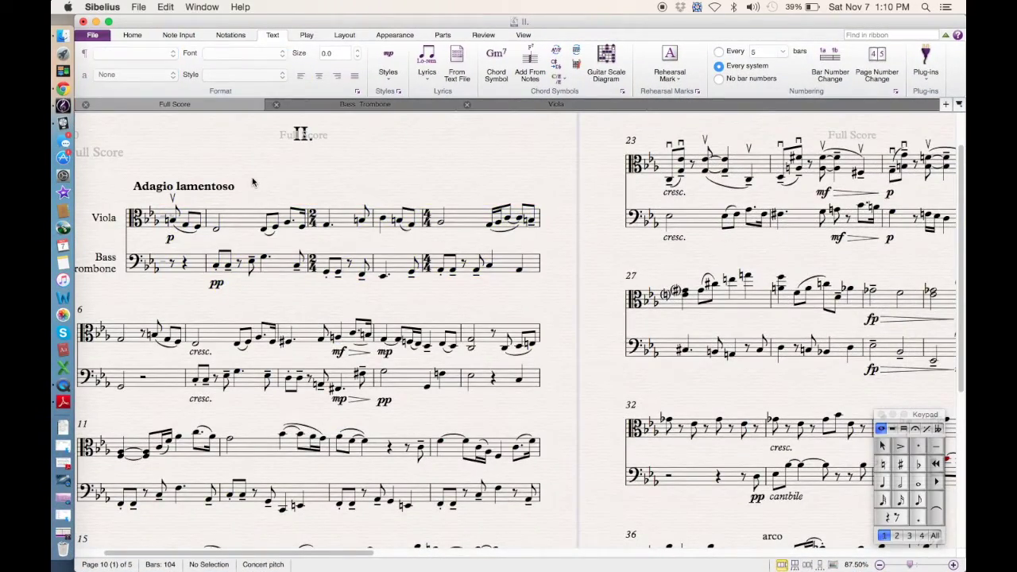
- Zoom out to two pages and select bars 1–5 of both staves
key("super+minus")
scroll(252, 178, "down", 1)
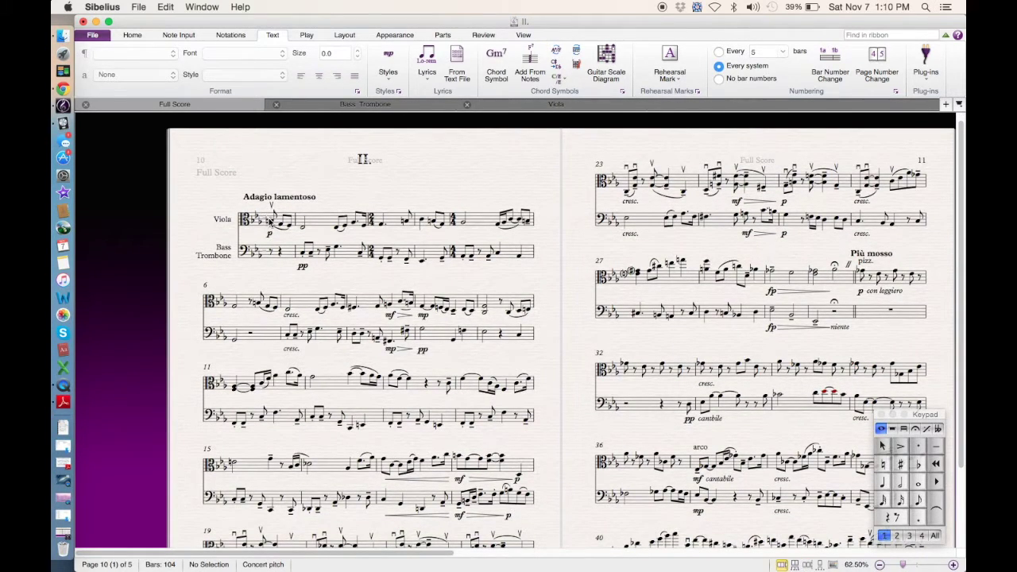
left_click_drag(270, 223, 290, 256)
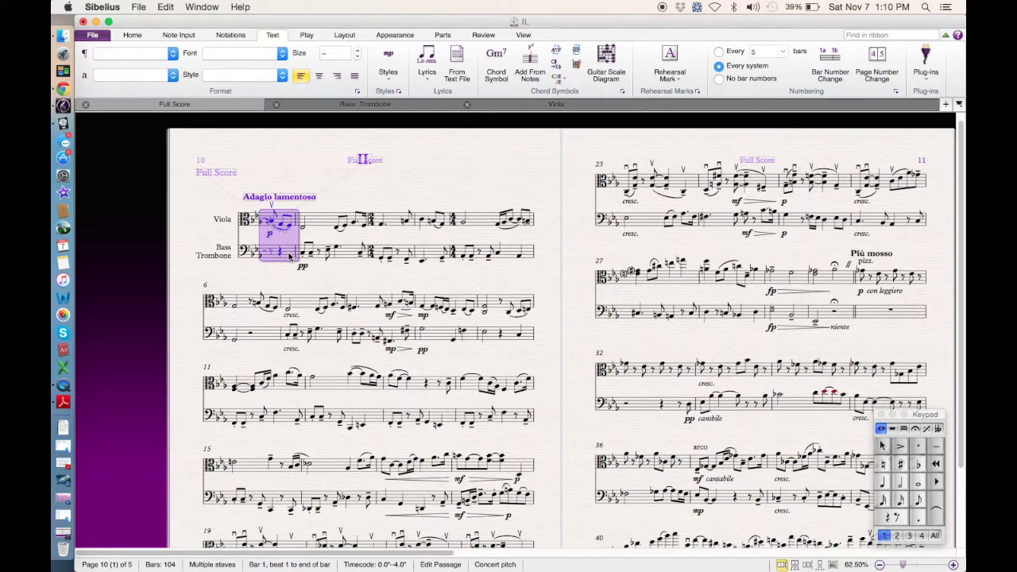
left_click(503, 254, "shift")
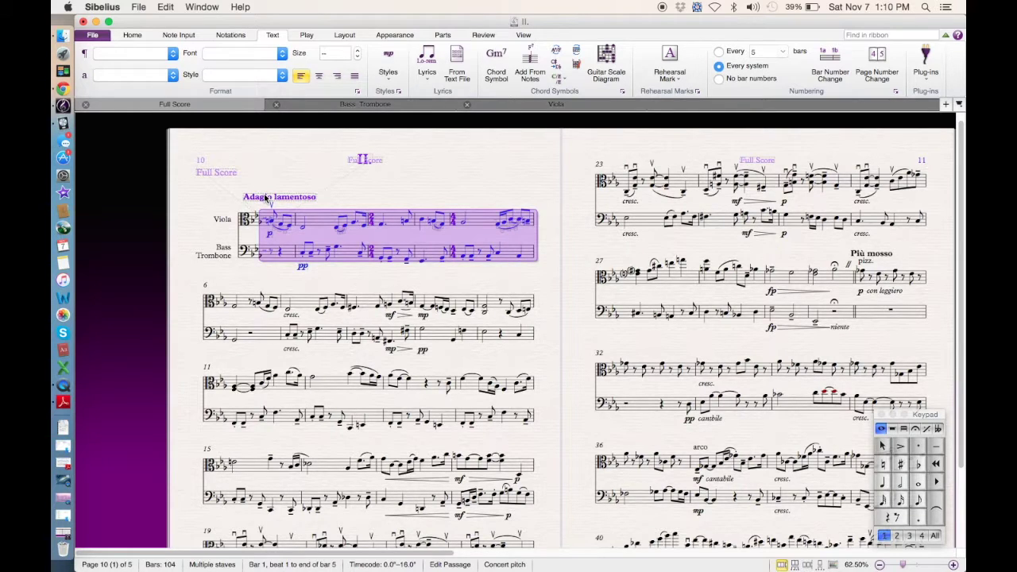
- Delete the Full Score instrument label rather than hiding it
key("Escape")
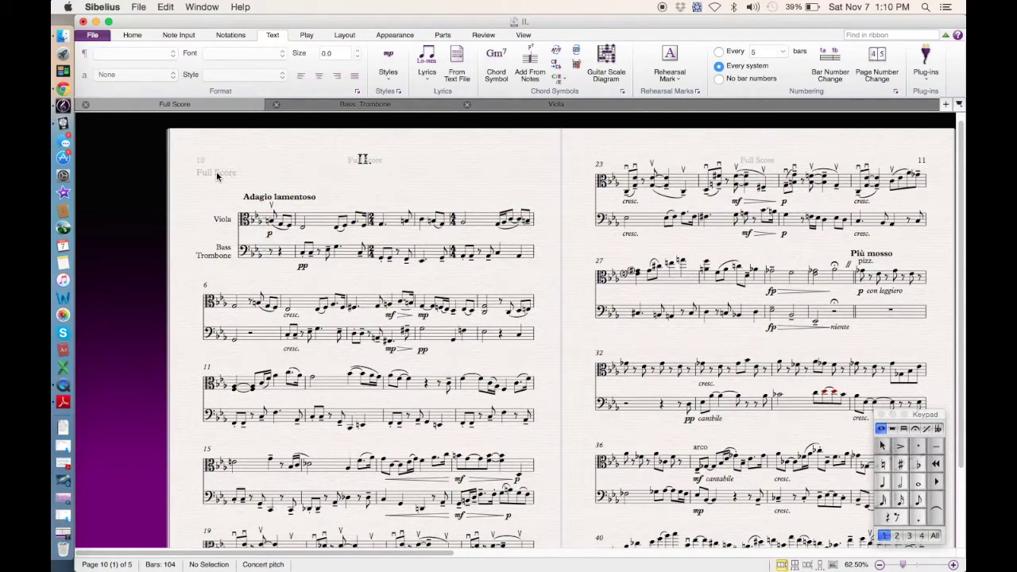
left_click(217, 174)
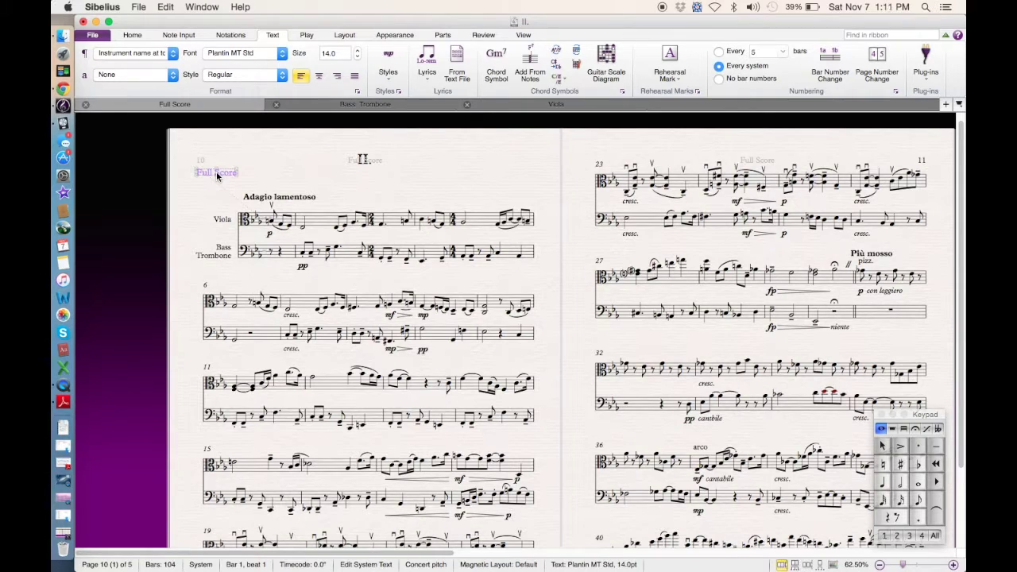
key("Delete")
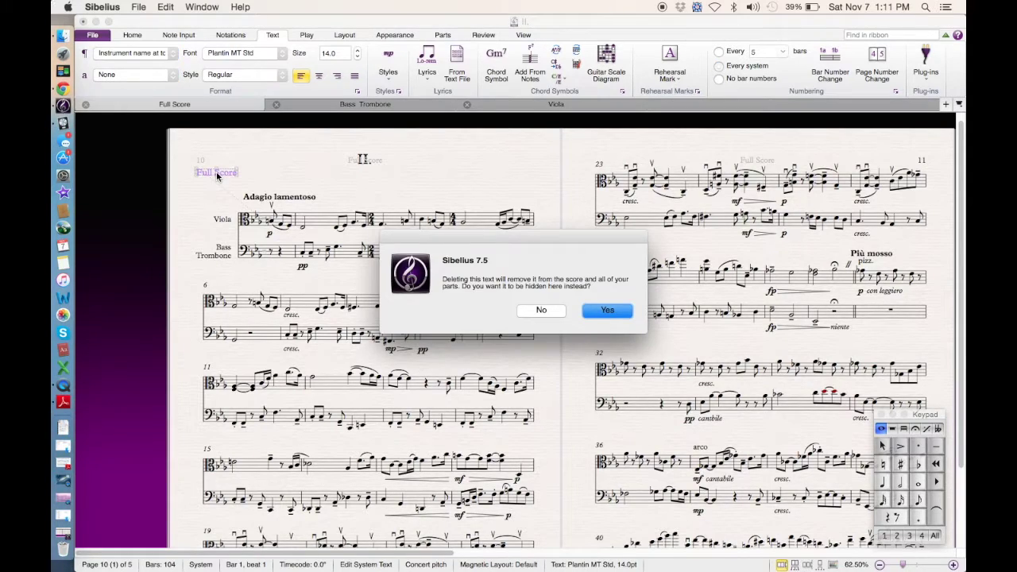
left_click(549, 310)
- Delete the Full Score page header rather than hiding it
left_click(760, 161)
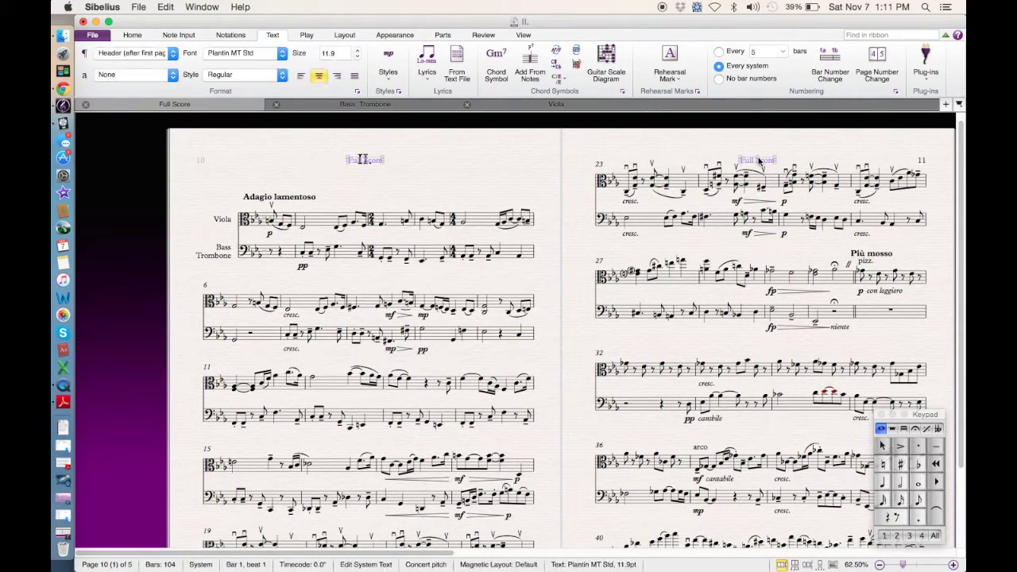
key("Delete")
left_click(547, 313)
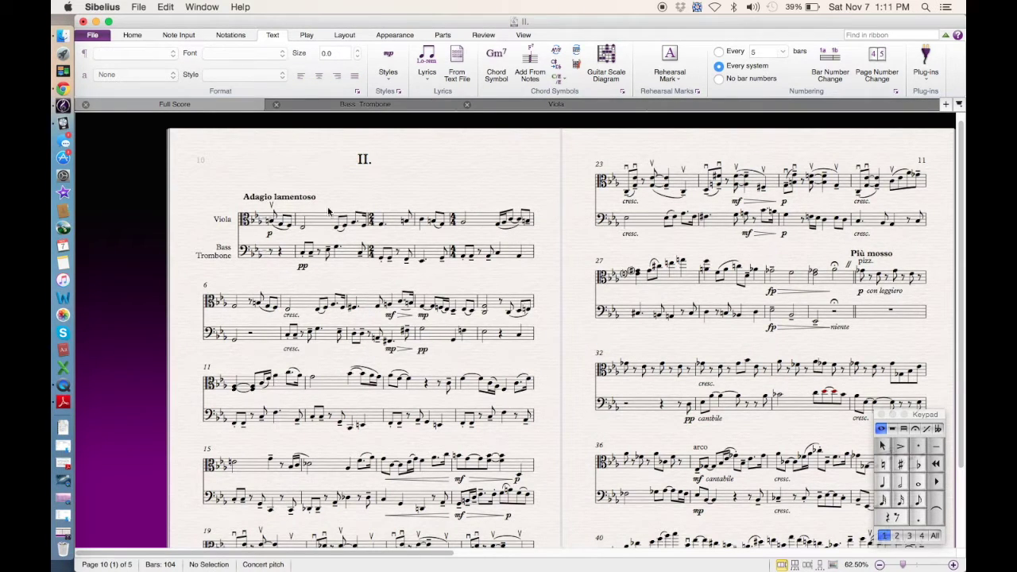
- Select all 104 bars of the second movement
left_click(288, 256, "super")
key("super+minus")
key("super+minus")
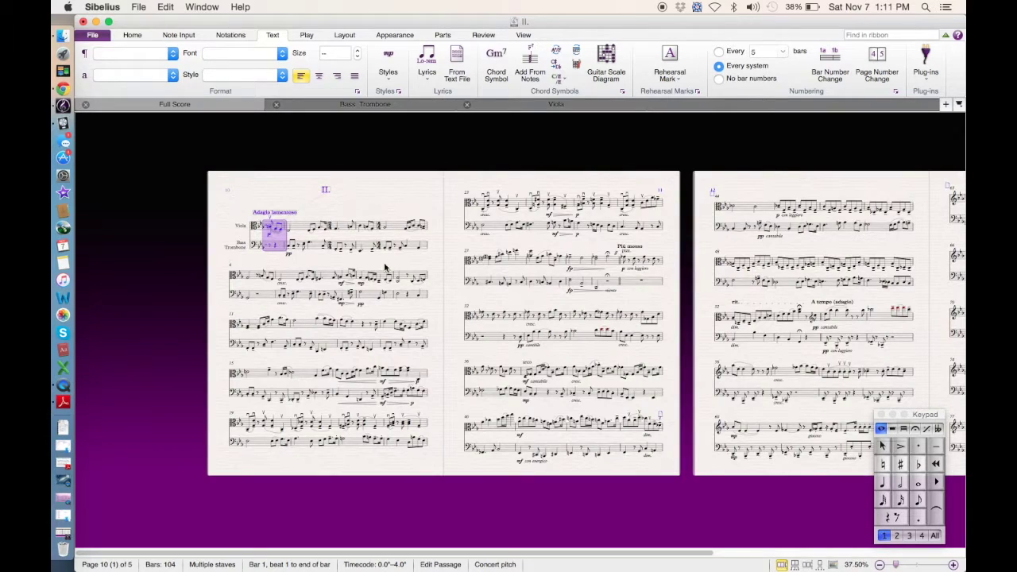
scroll(544, 295, "right", 6)
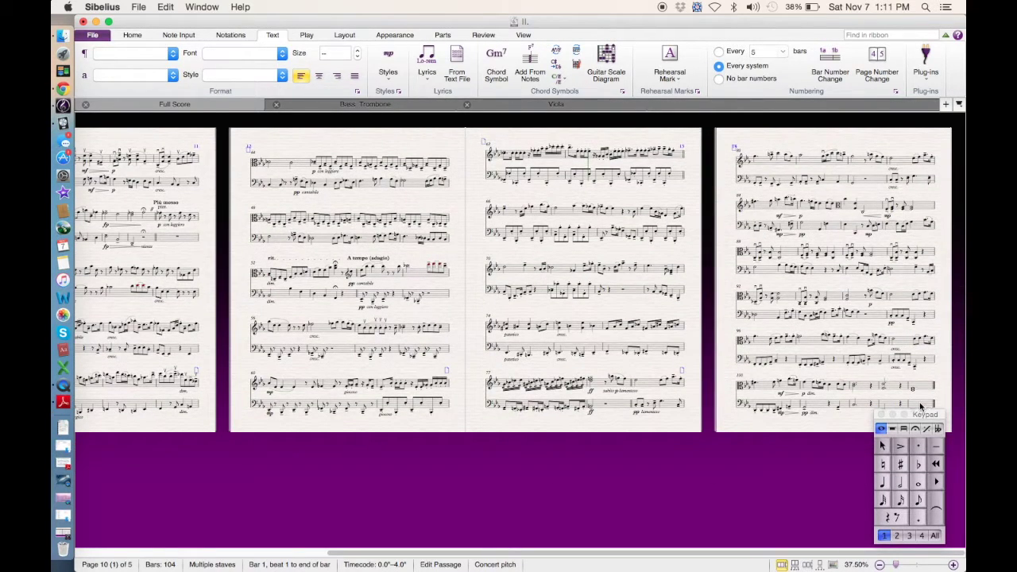
left_click(920, 407, "shift")
- Copy bars 1–104 of movement II and restore the Duet score window
right_click(921, 388)
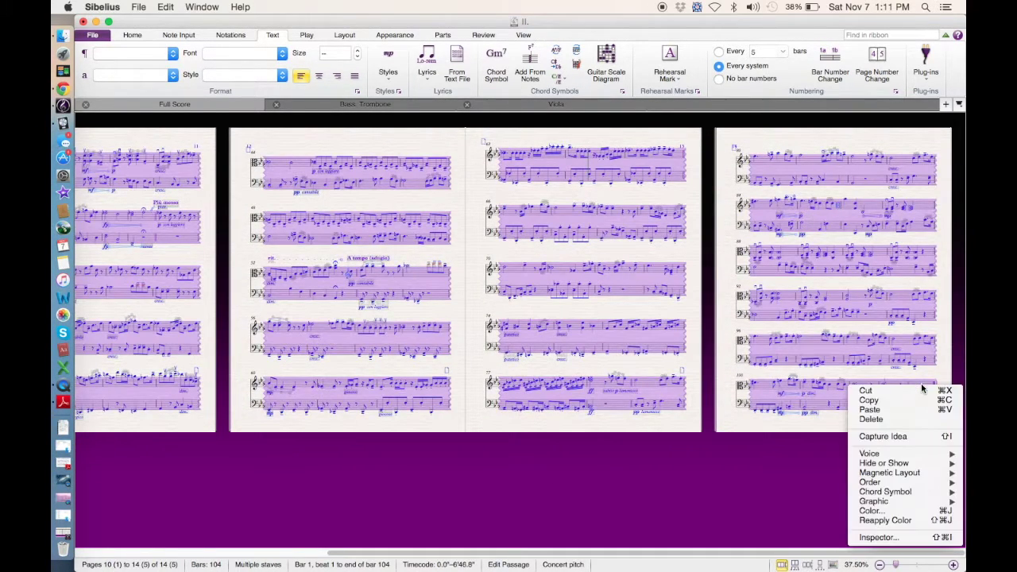
left_click(909, 402)
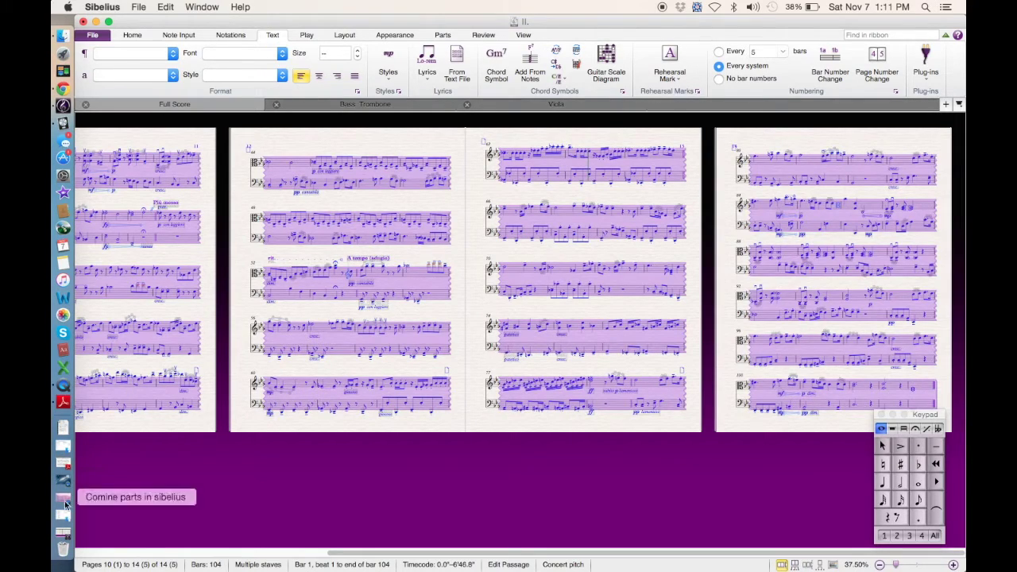
left_click(62, 532)
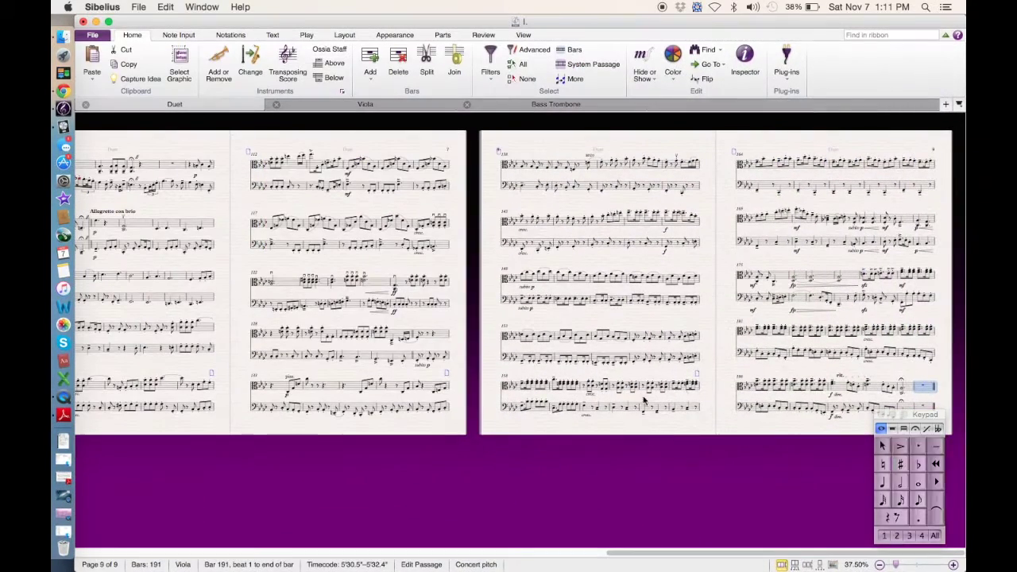
- Paste movement II at bar 191 of the Duet score and zoom in on it
right_click(922, 389)
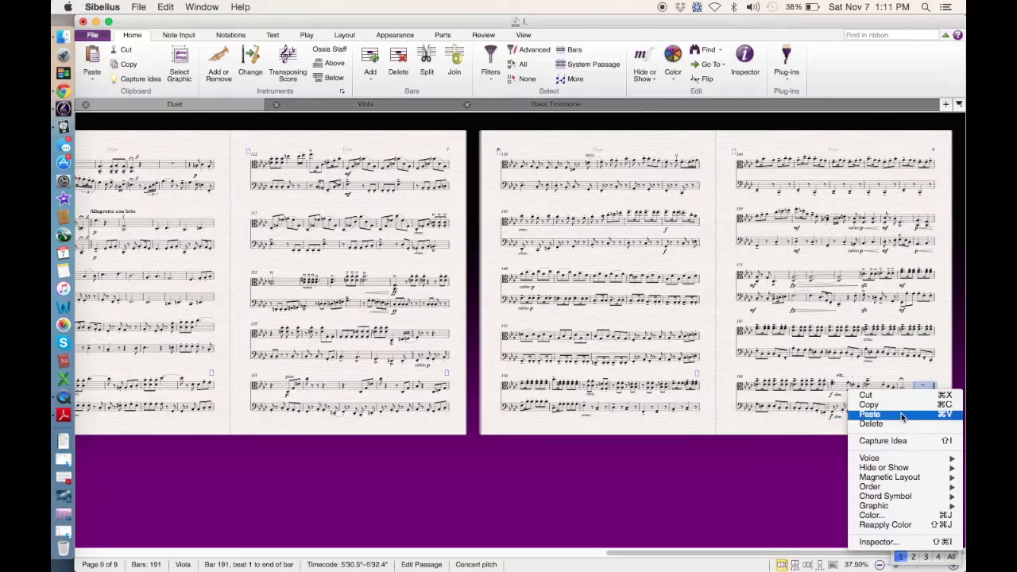
left_click(901, 413)
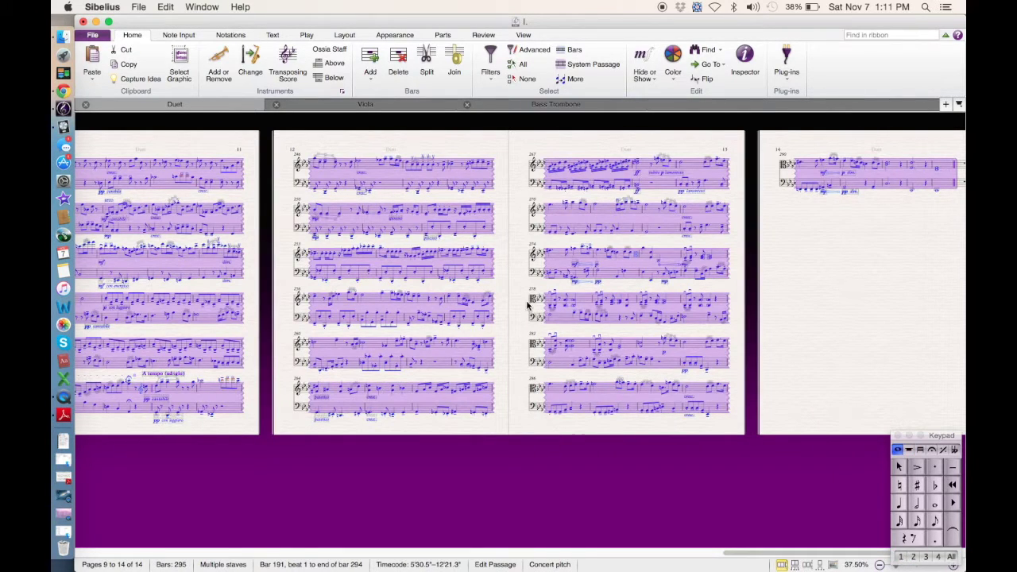
scroll(531, 302, "left", 10)
scroll(526, 304, "left", 5)
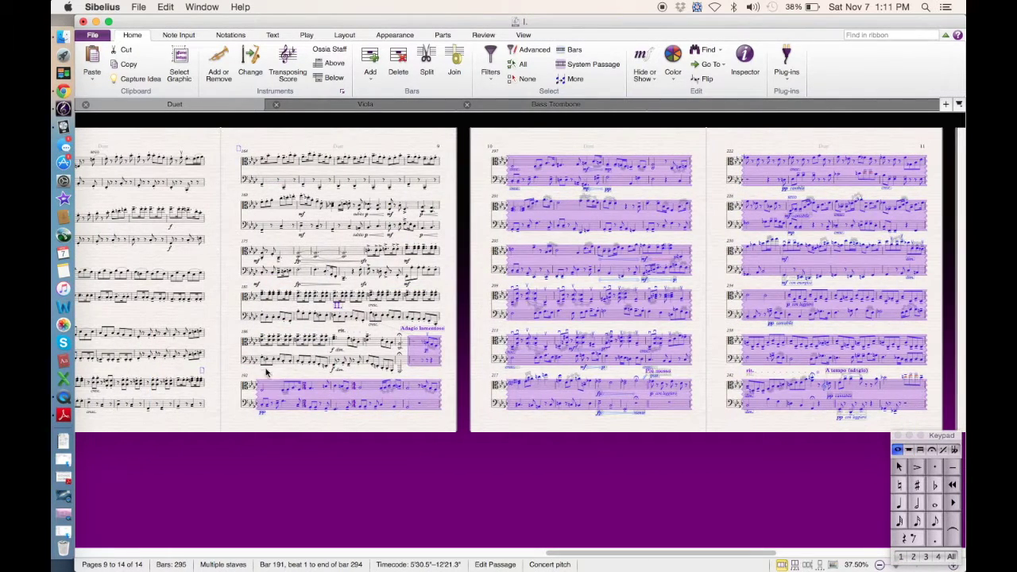
key("super+equal")
key("super+equal")
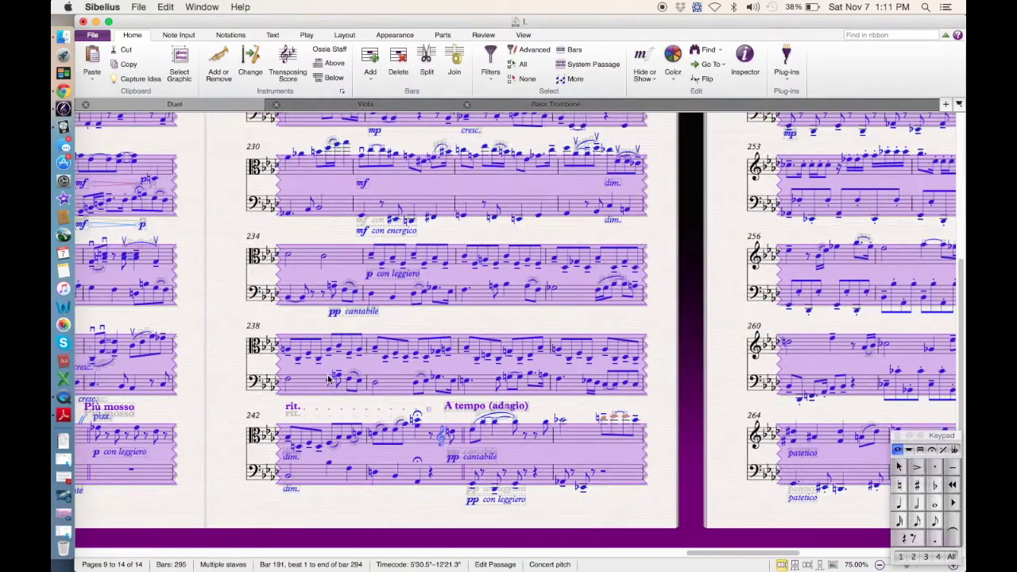
scroll(328, 380, "left", 5)
scroll(329, 380, "left", 5)
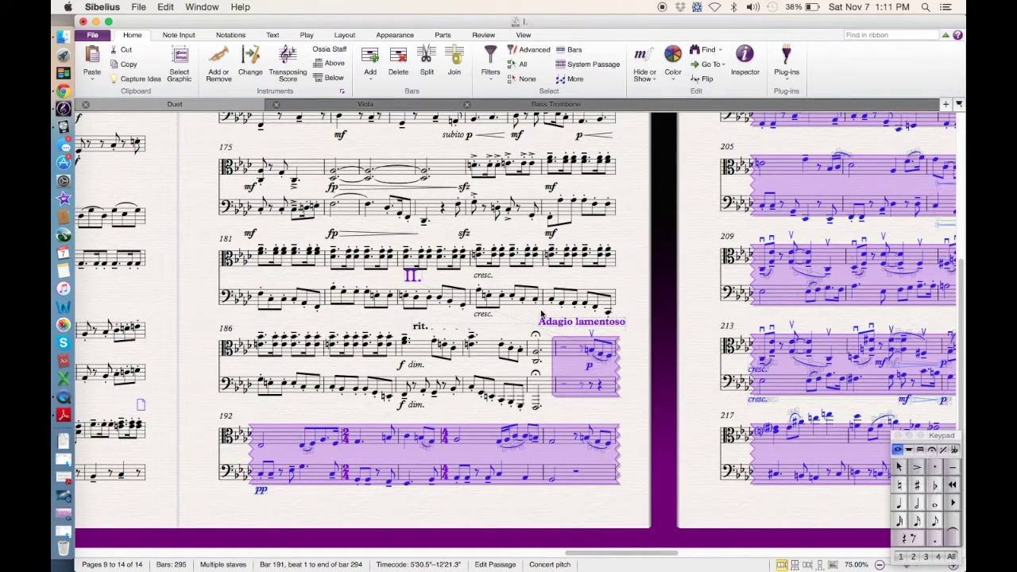
- Place a C minor key signature at bar 191
left_click(515, 320)
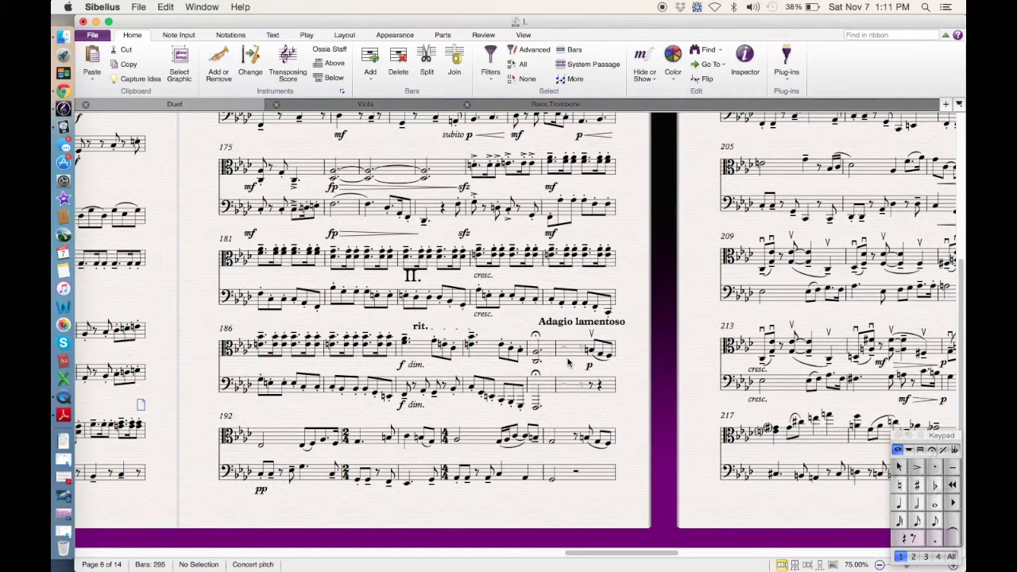
key("k")
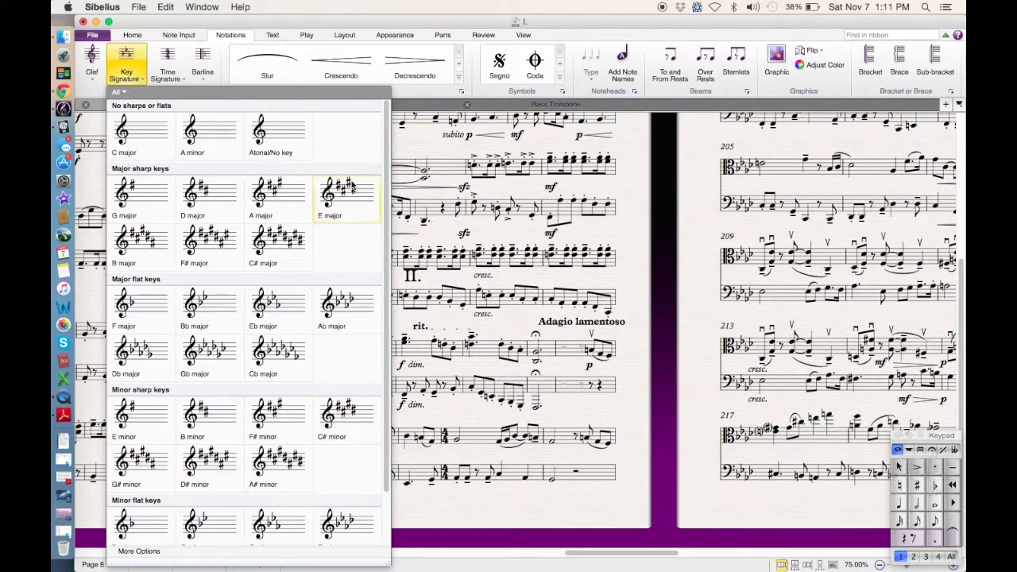
scroll(270, 427, "down", 2)
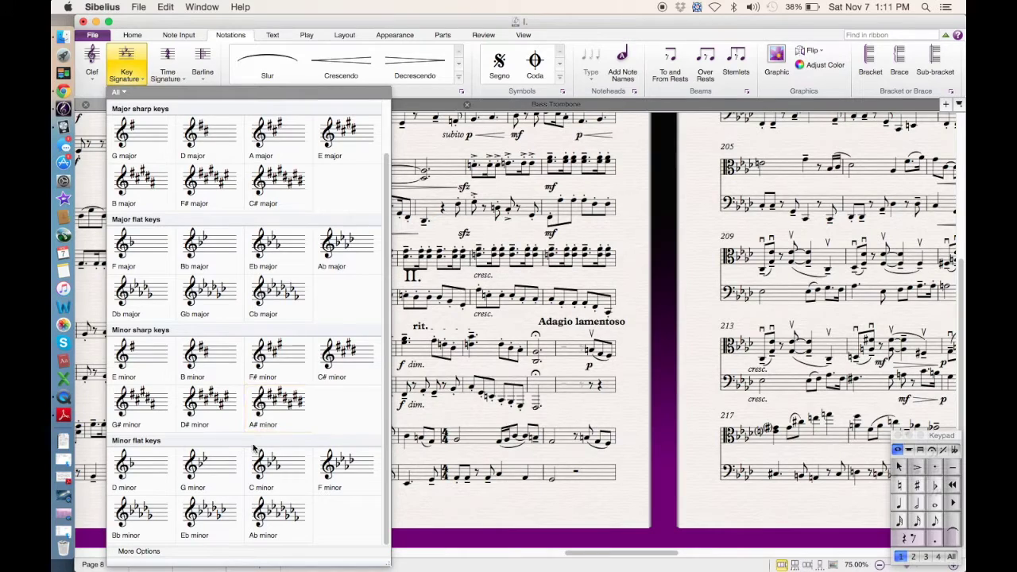
left_click(270, 464)
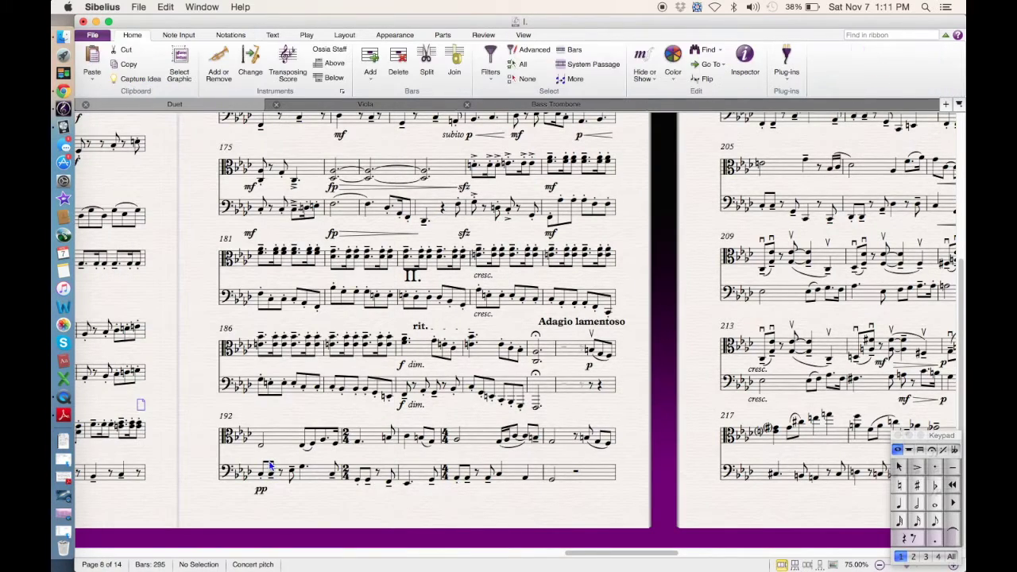
left_click(558, 353)
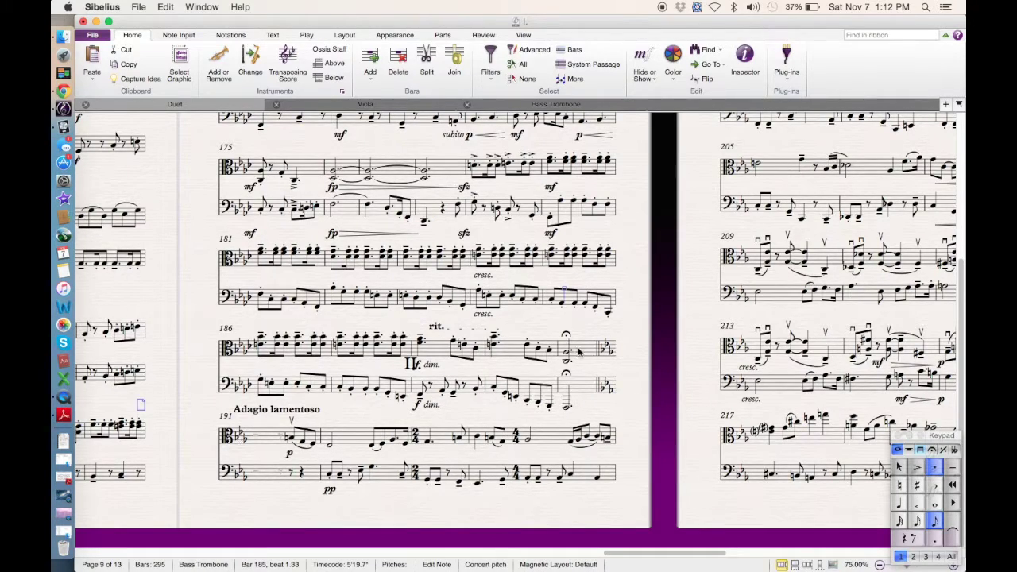
- Check the cautionary key changes at the end of bar 190 in both staves
left_click(607, 386)
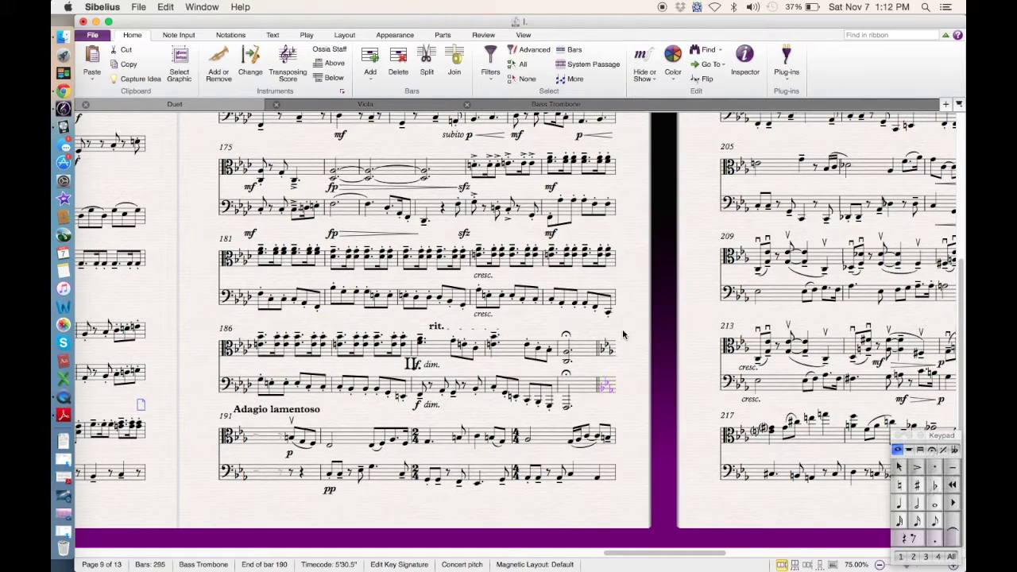
left_click(608, 348)
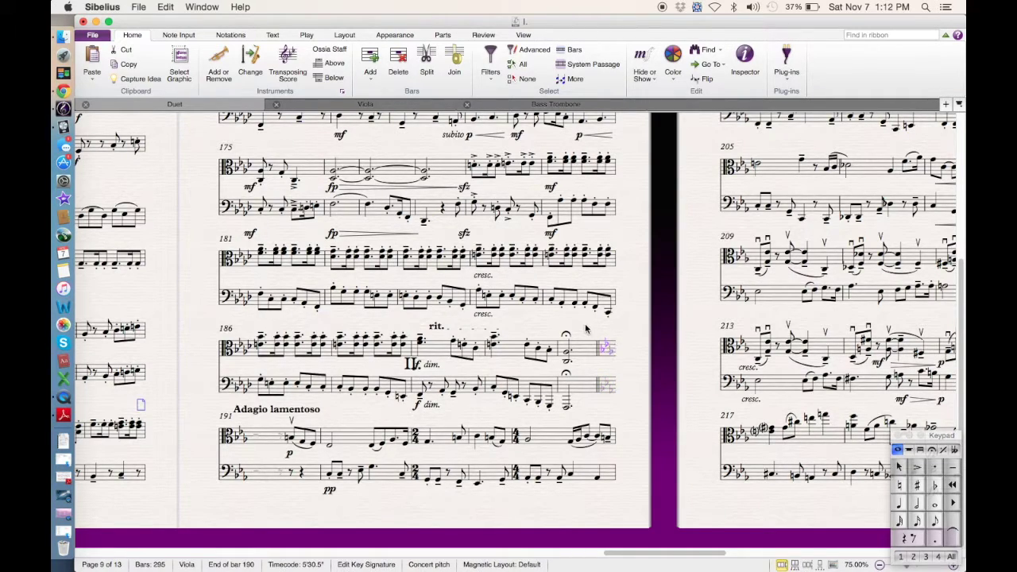
key("Escape")
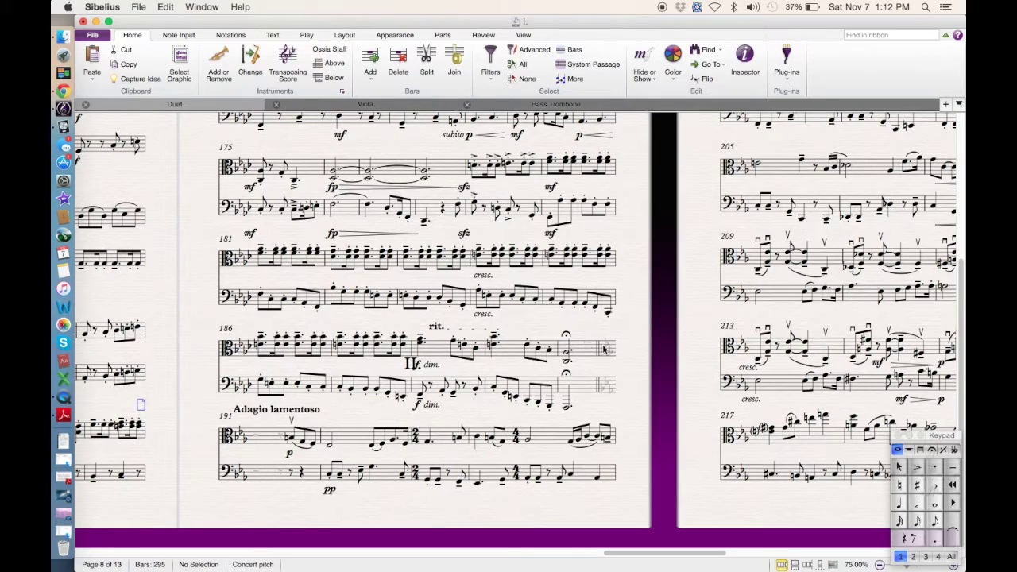
- Add a system break and page break after bar 190
left_click(599, 348)
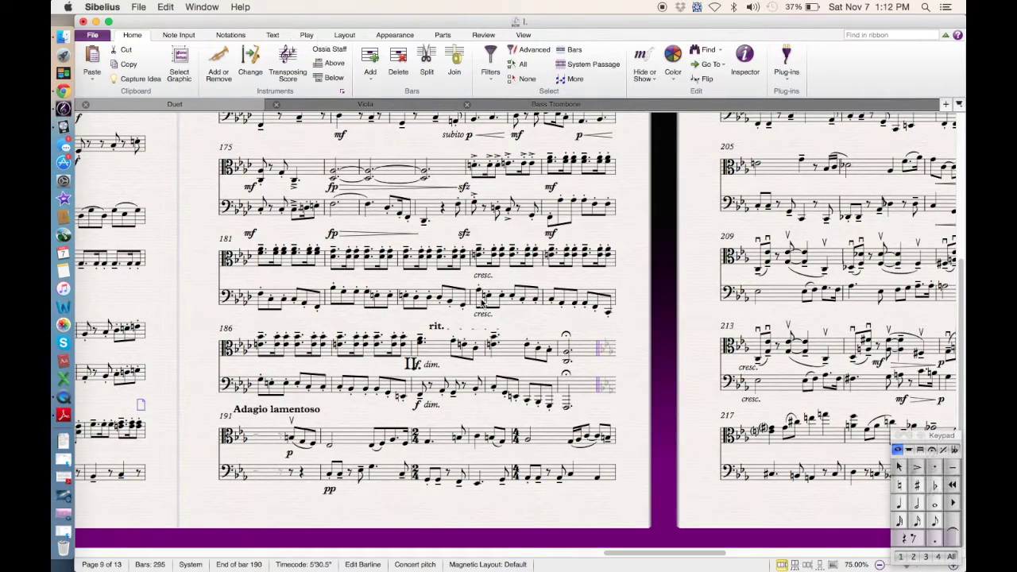
left_click(397, 34)
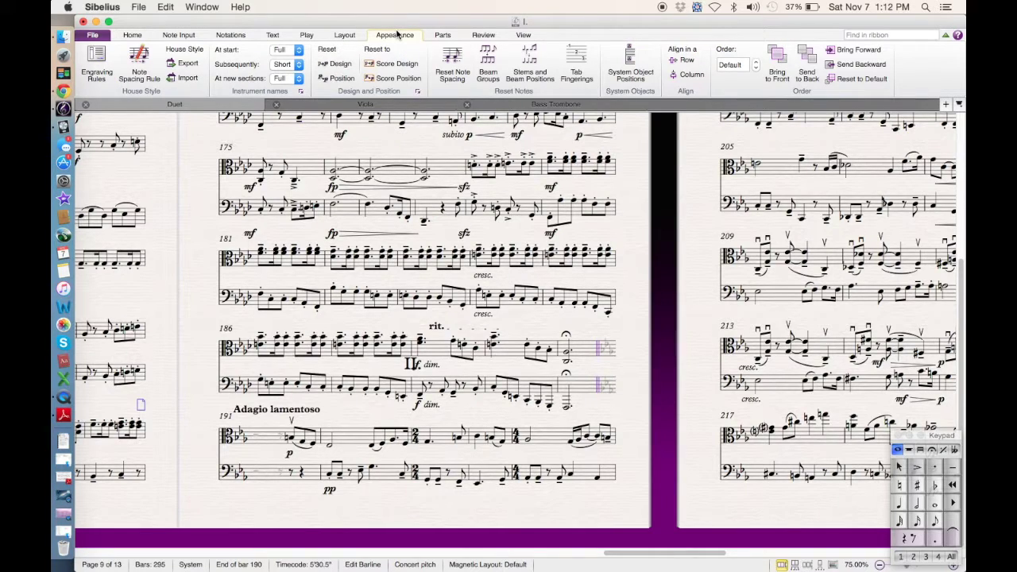
left_click(347, 37)
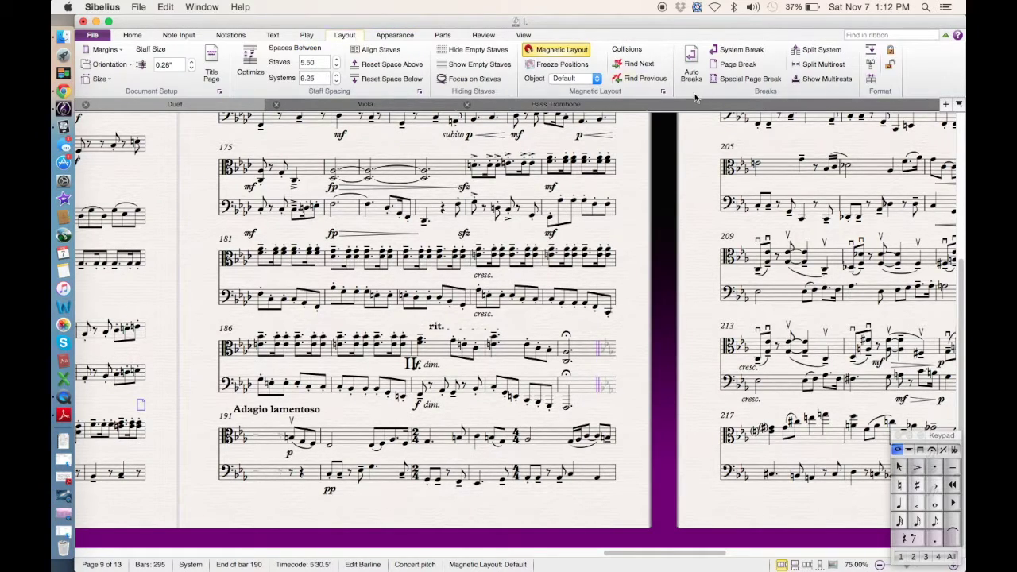
left_click(811, 51)
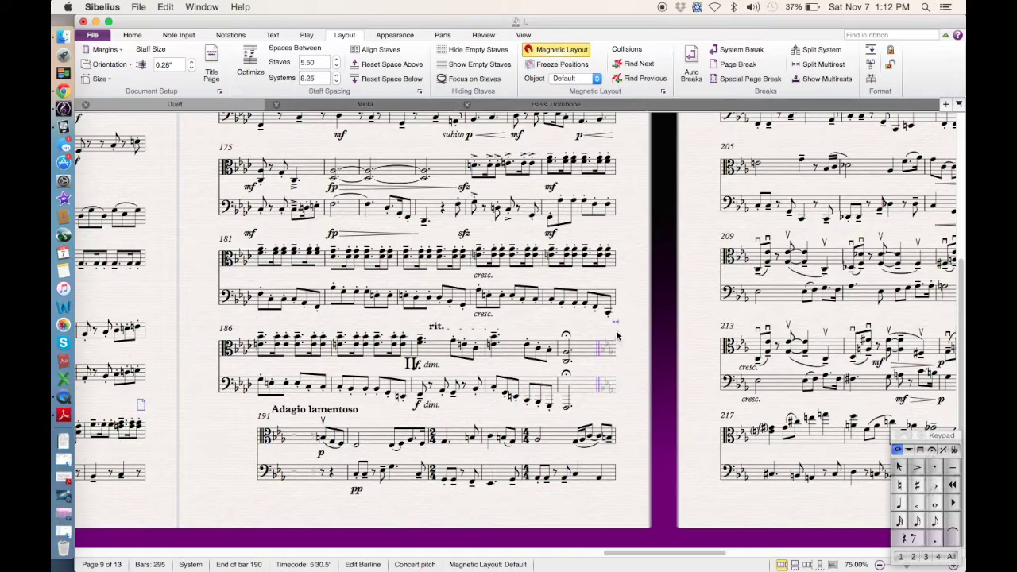
left_click(735, 66)
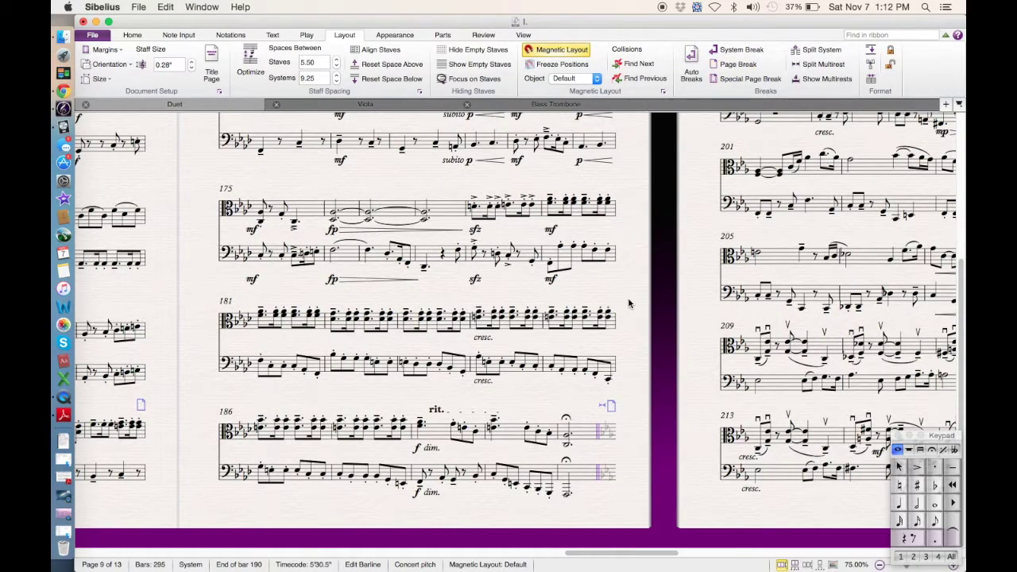
- Make the barline after bar 190 a final barline
key("super+minus")
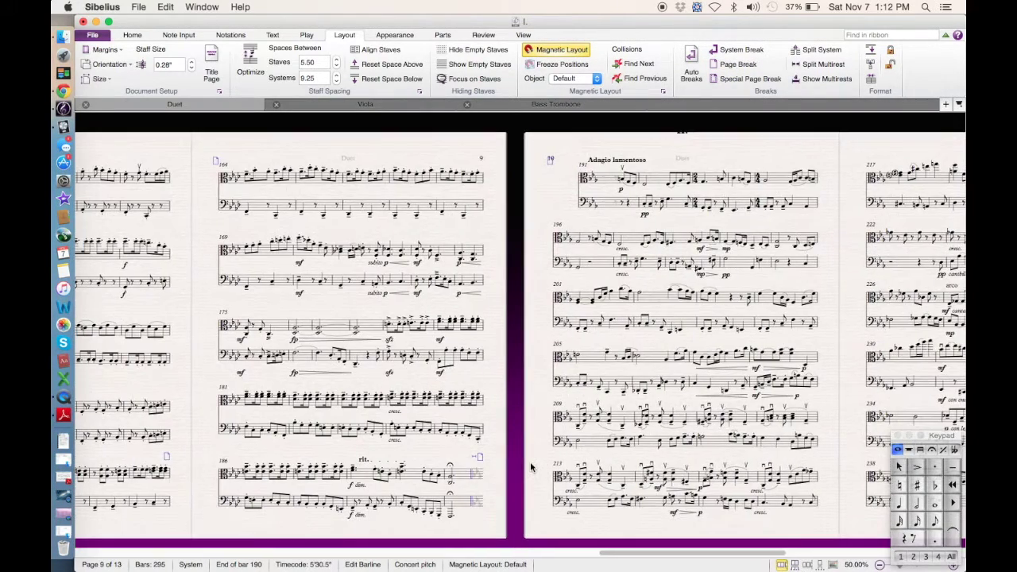
scroll(532, 469, "down", 2)
left_click(238, 35)
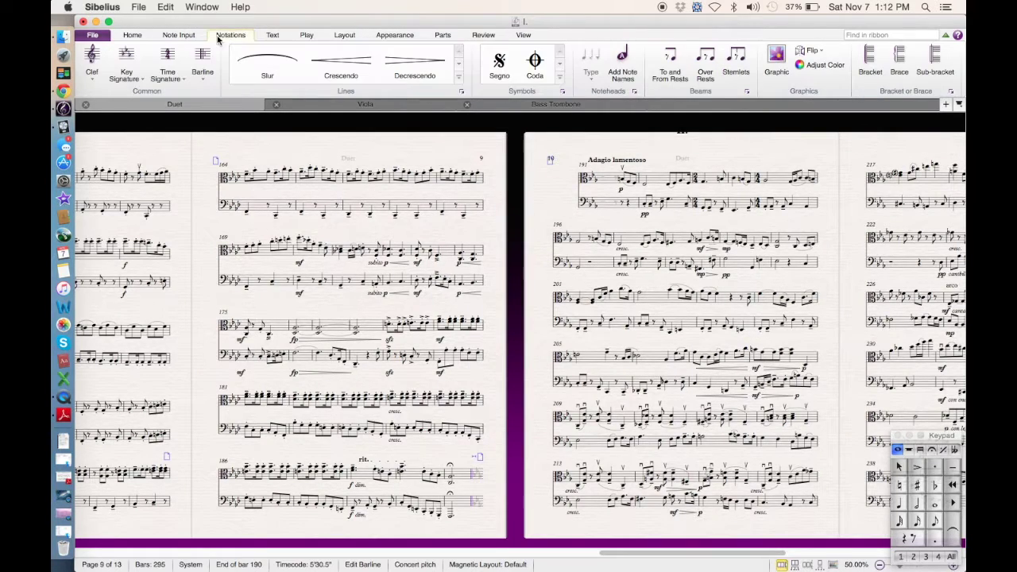
left_click(202, 63)
left_click(270, 143)
left_click(492, 479)
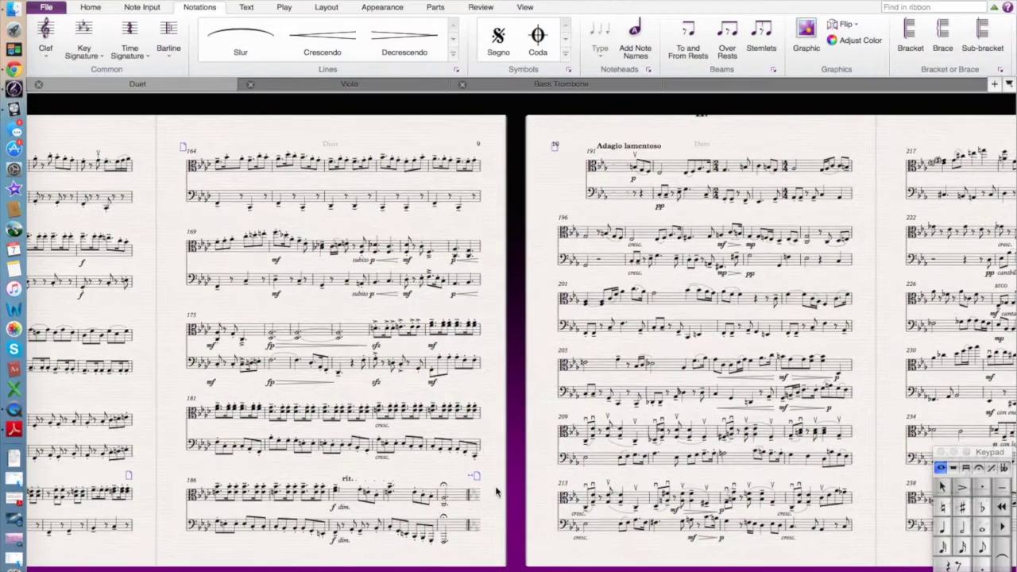
- Reset the note spacing in the last bar of the first movement
left_click(457, 499)
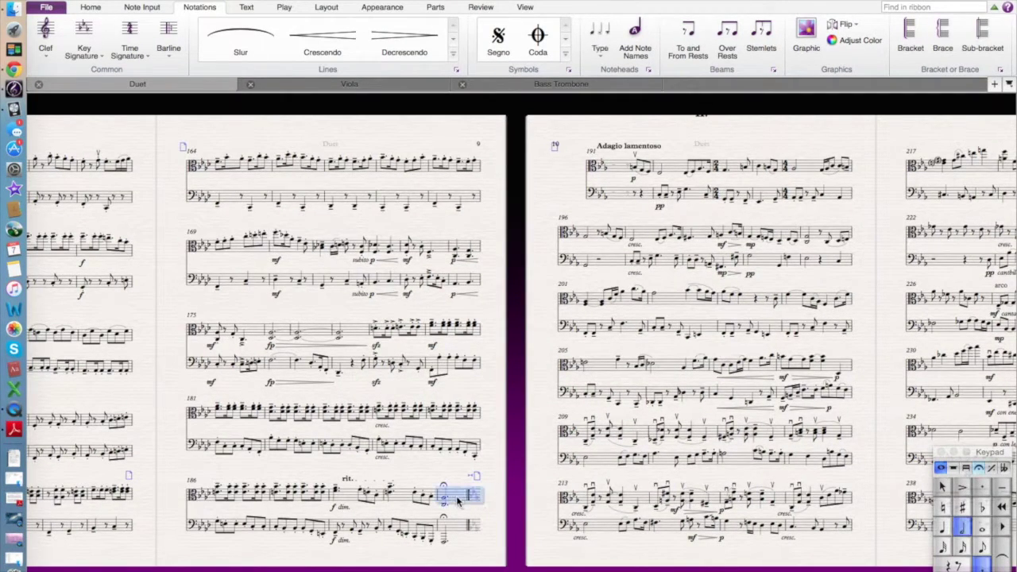
left_click(373, 6)
left_click(447, 42)
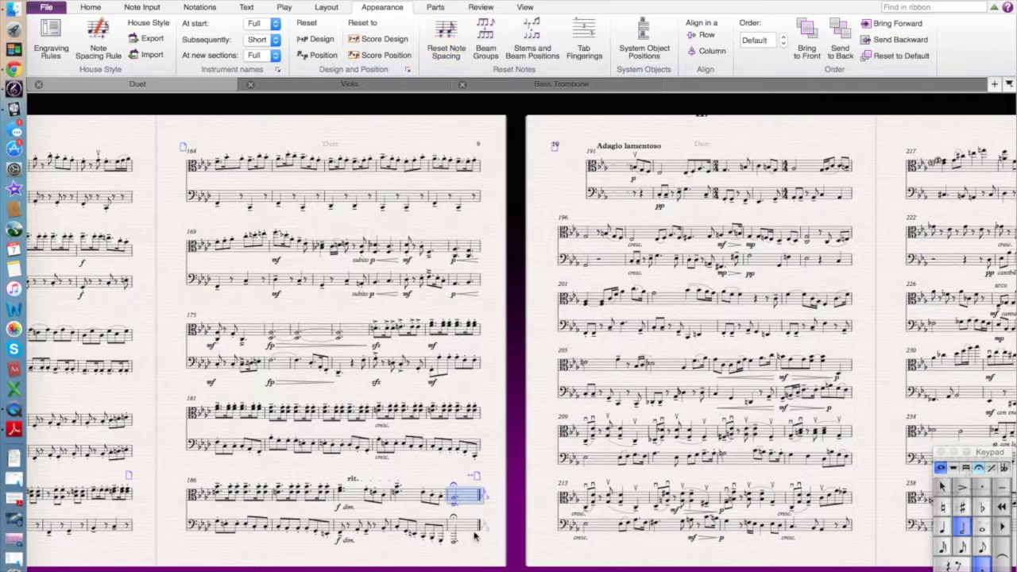
key("Escape")
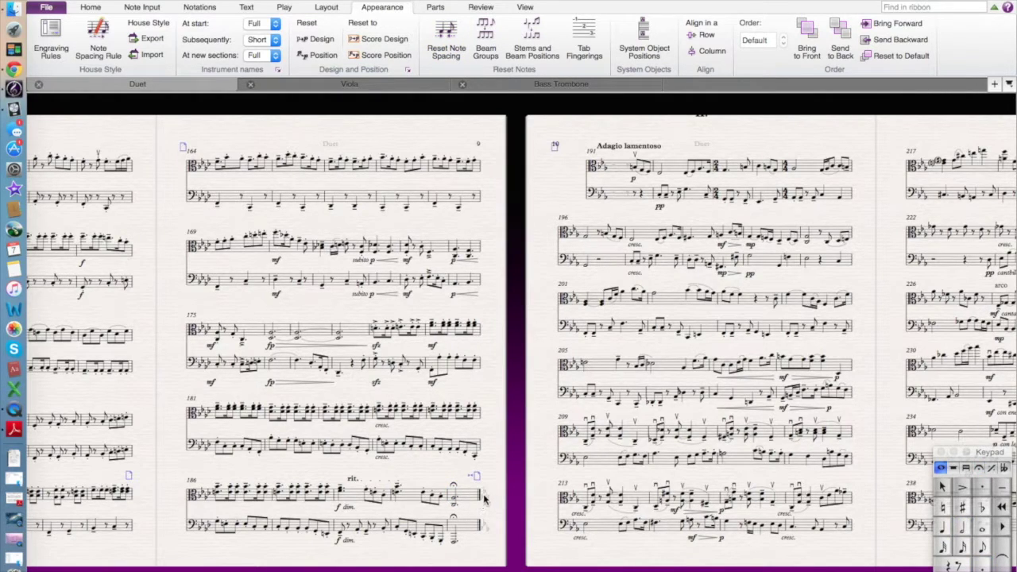
- Shorten the hidden rest opening bar 191 and nudge the bass-staff rest left
scroll(616, 429, "right", 2)
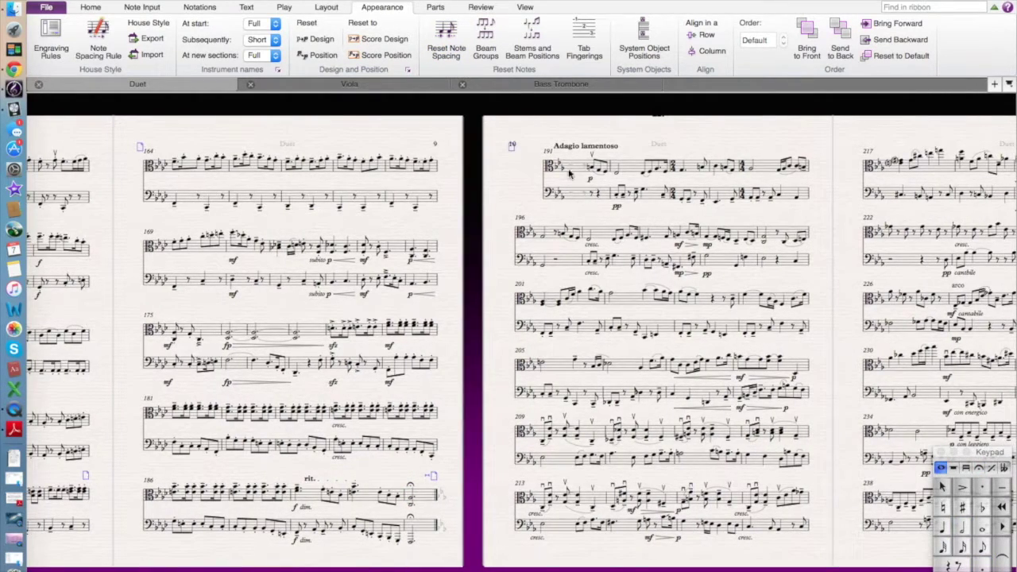
scroll(569, 173, "right", 3)
left_click(557, 168)
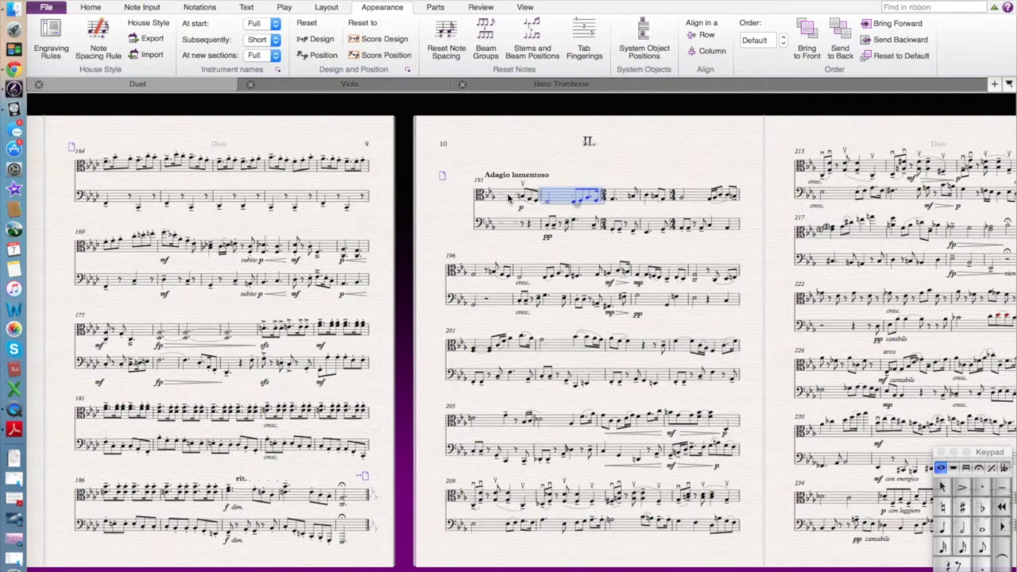
scroll(514, 197, "up", 5)
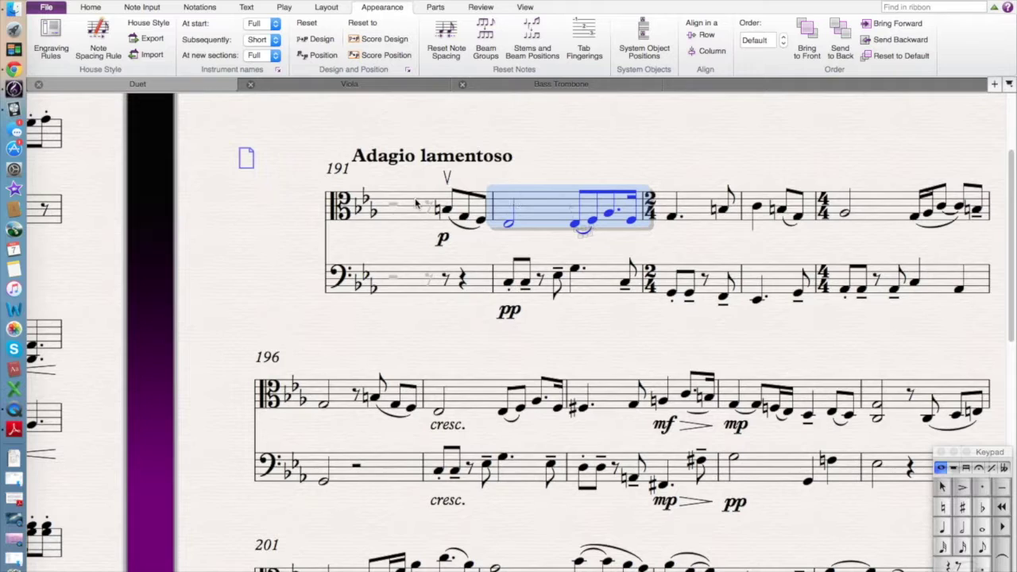
left_click(390, 207)
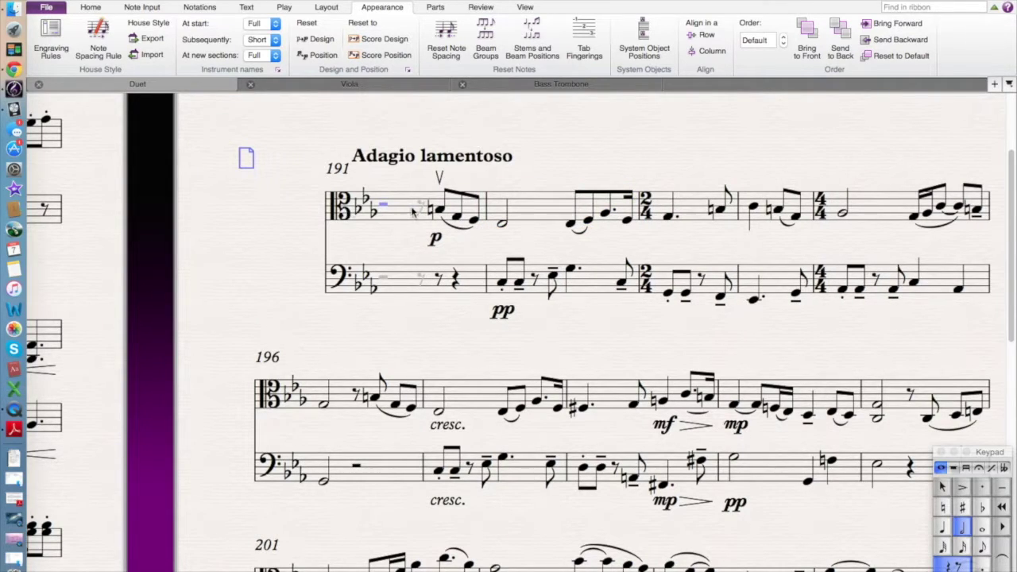
key("3")
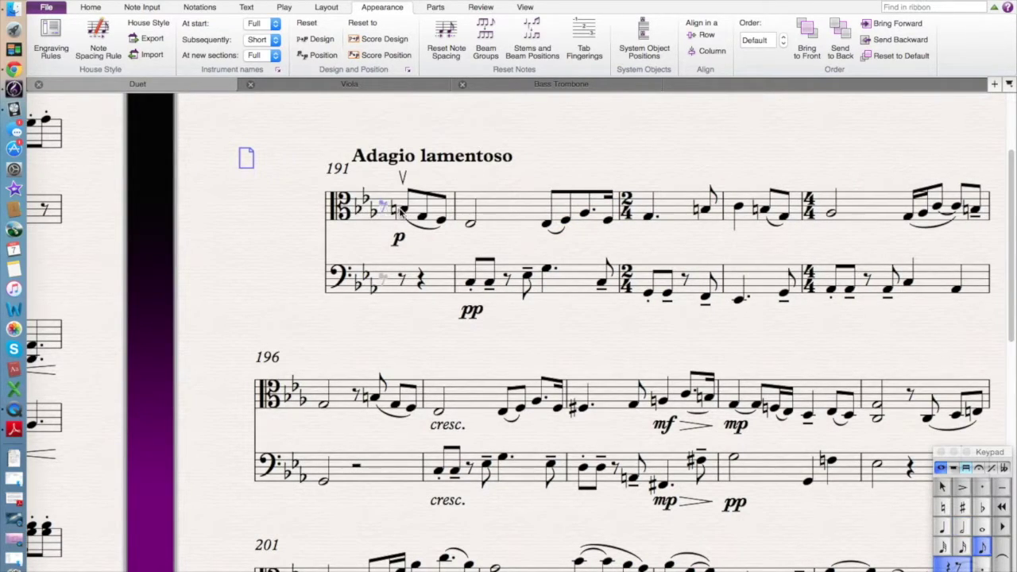
key("Escape")
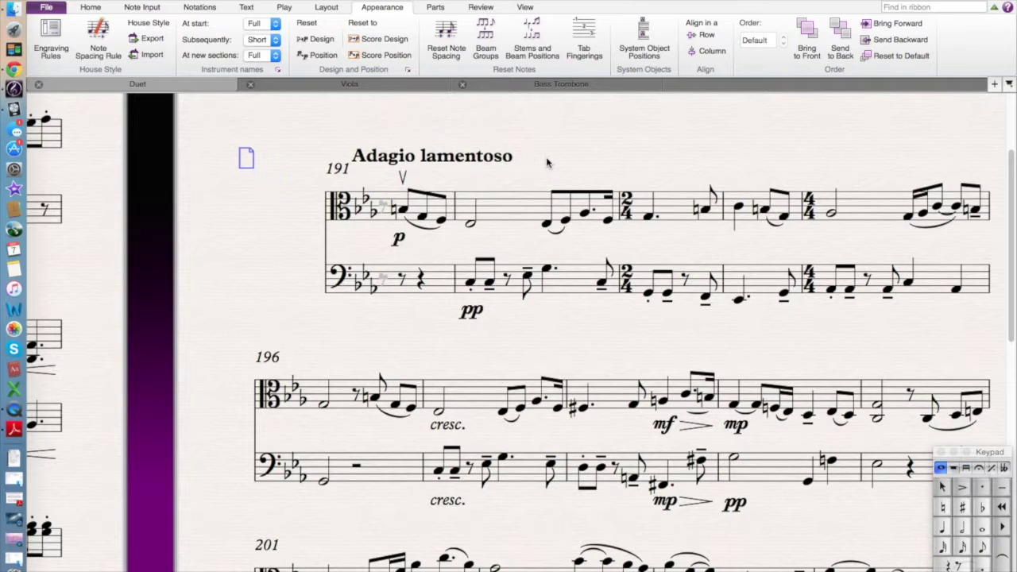
left_click(395, 280)
left_click_drag(395, 280, 384, 285)
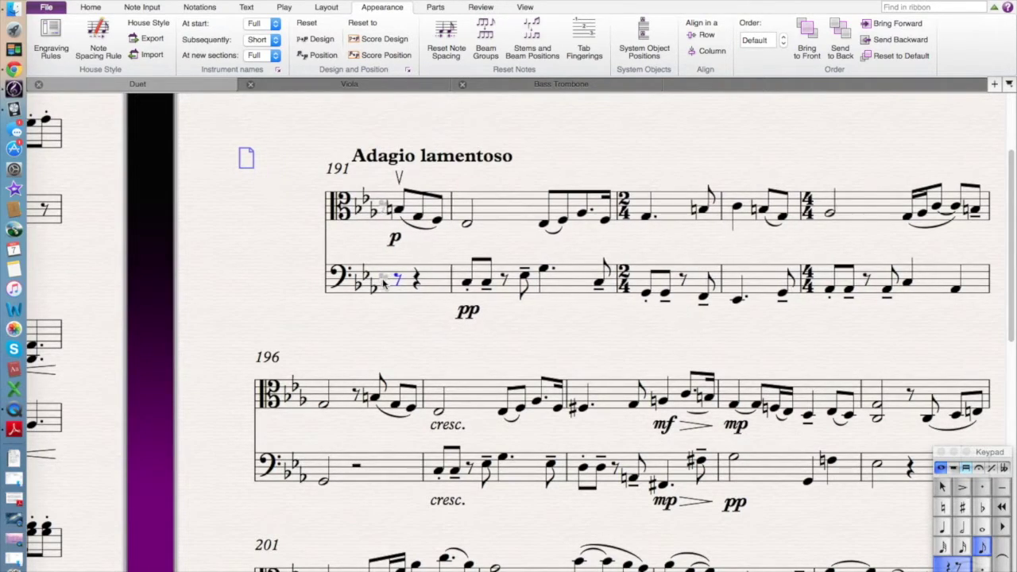
- Zoom out to three pages and bring up the movement III full score
key("ctrl+minus")
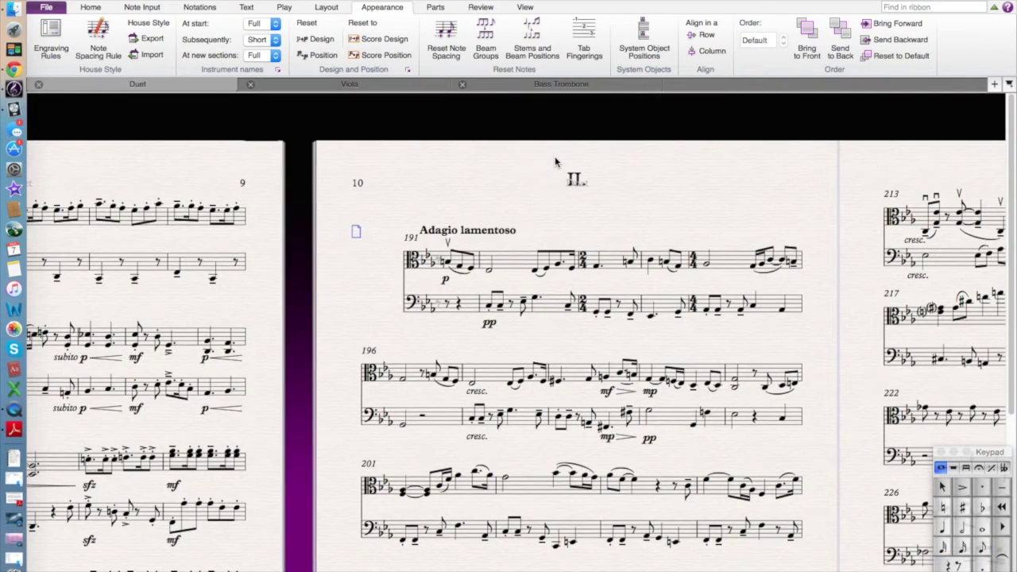
scroll(555, 162, "down", 5)
key("ctrl+minus")
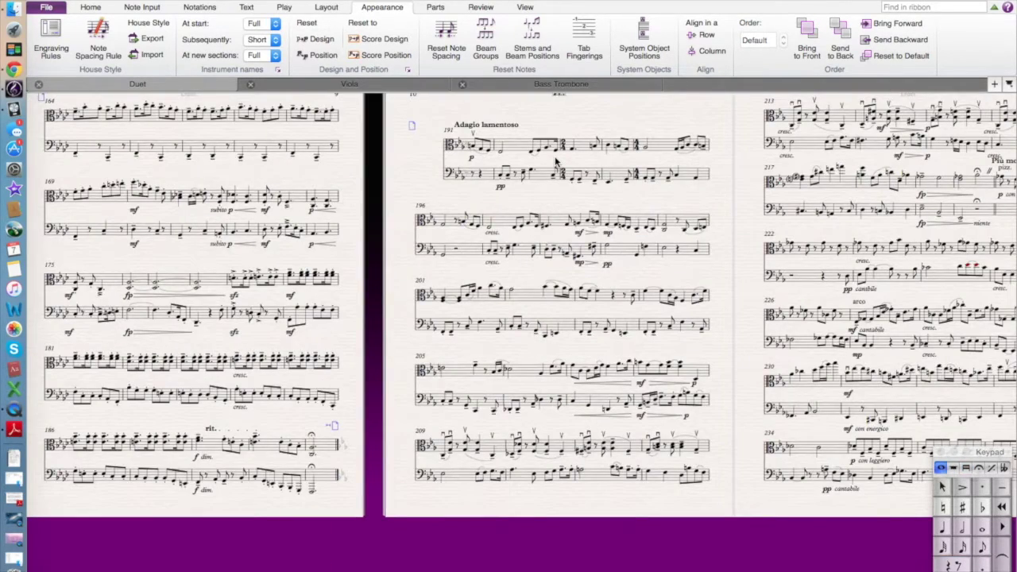
key("ctrl+End")
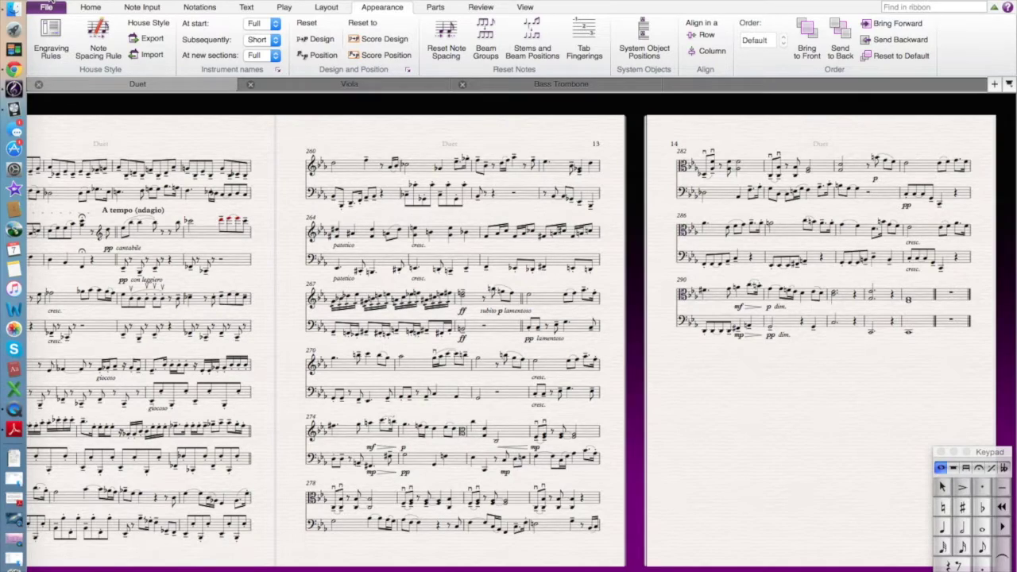
key("w")
key("w")
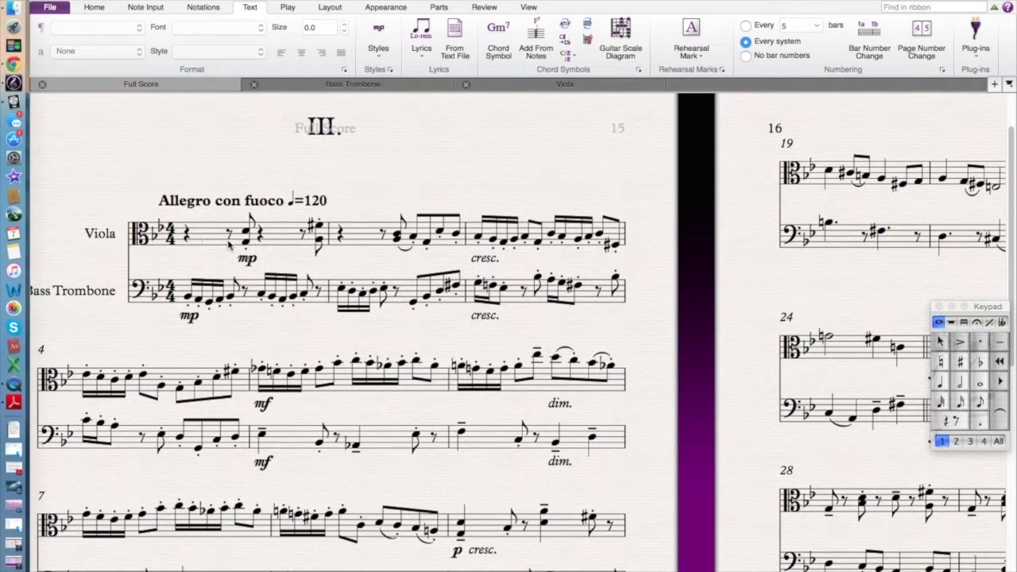
- Delete the Full Score header text from movement III rather than hiding it
key("super+minus")
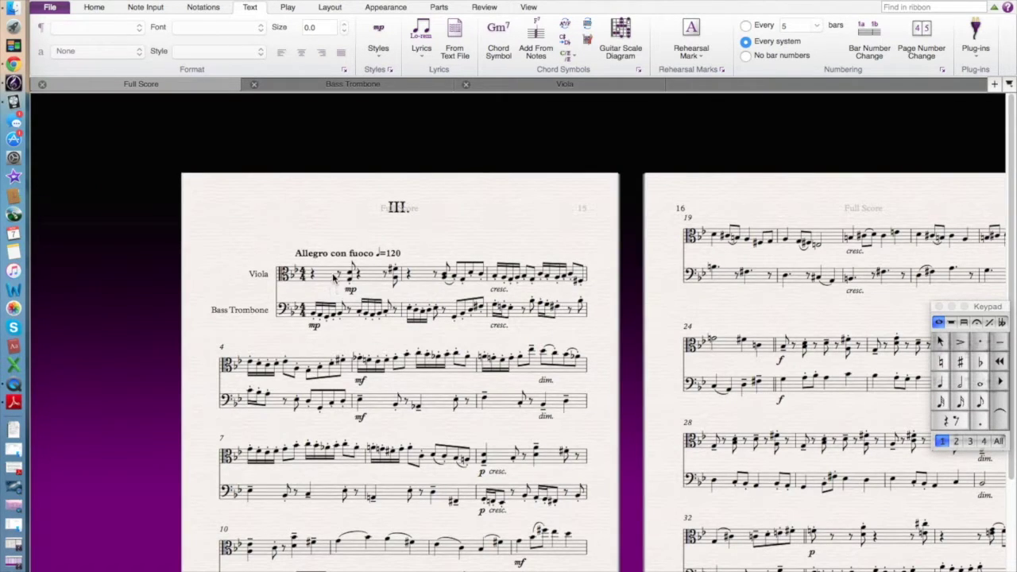
left_click(416, 211)
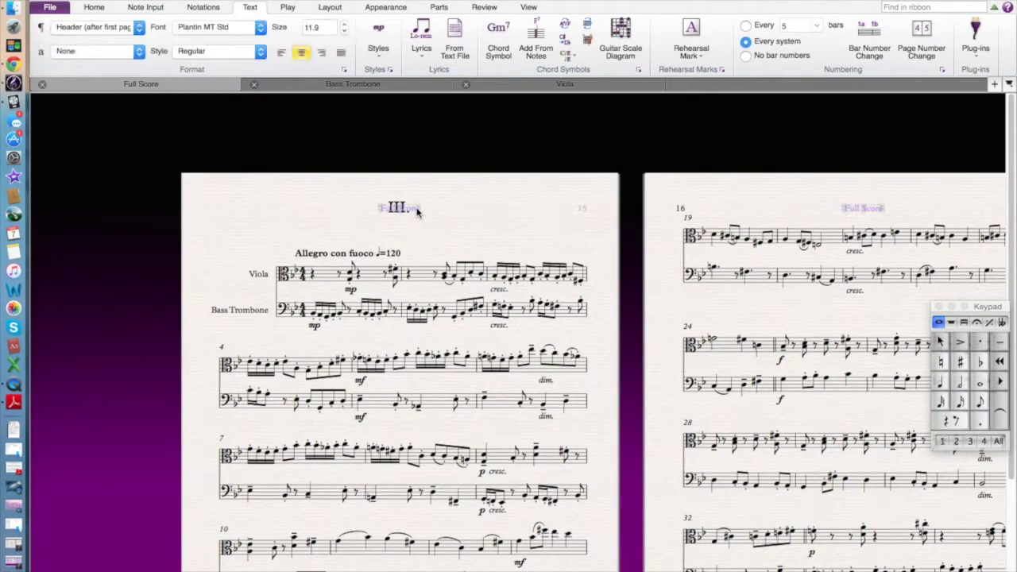
key("Delete")
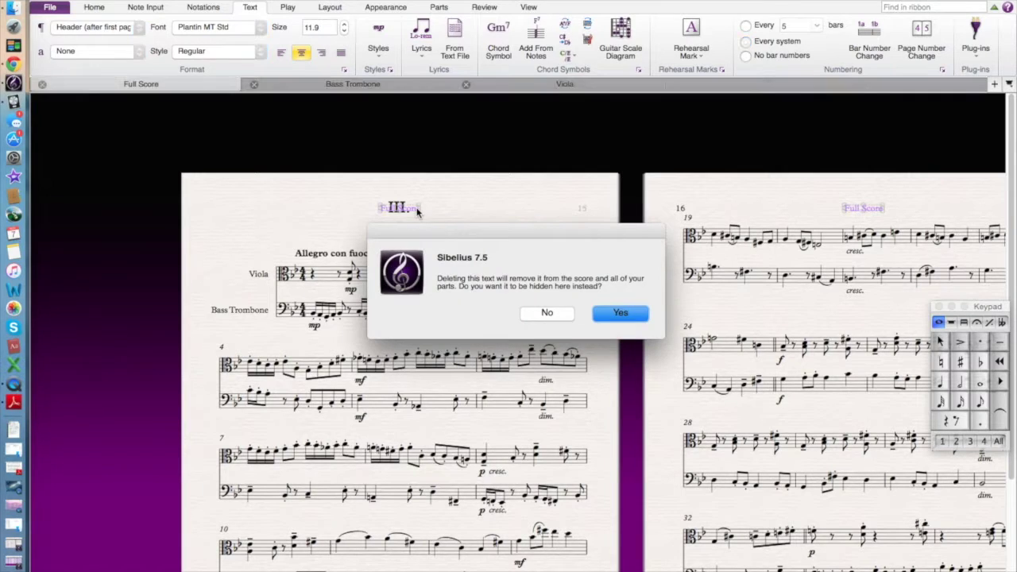
left_click(555, 316)
- Select movement III from its first to last bar and copy it
scroll(391, 203, "right", 5)
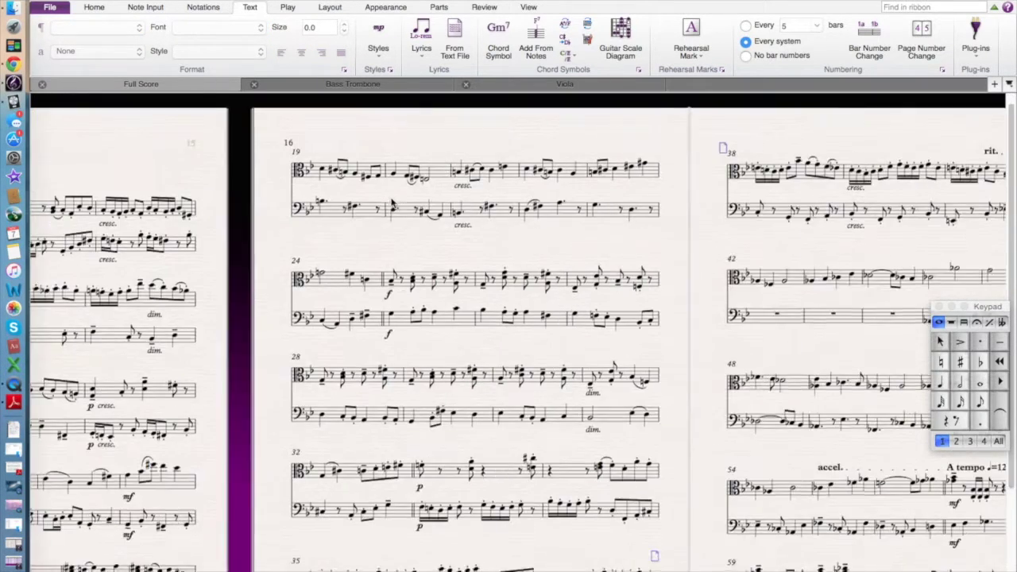
scroll(391, 203, "left", 5)
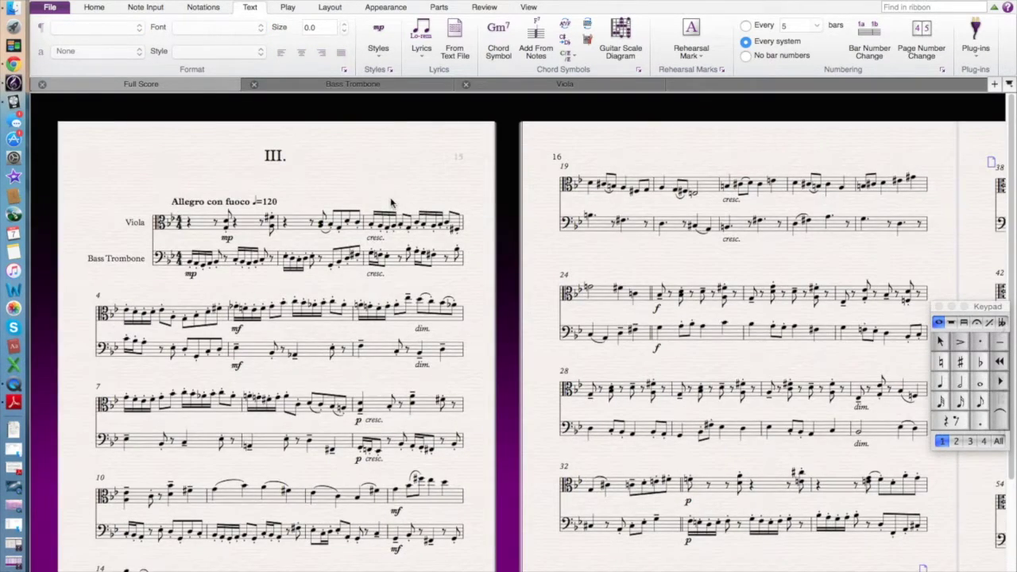
left_click(200, 230, "ctrl")
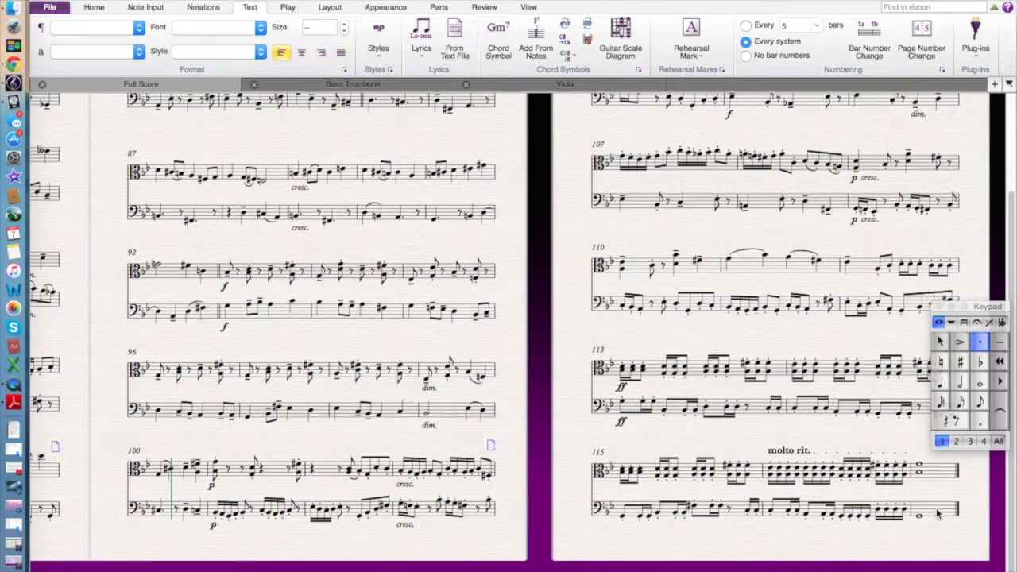
left_click(937, 515, "shift")
right_click(938, 513)
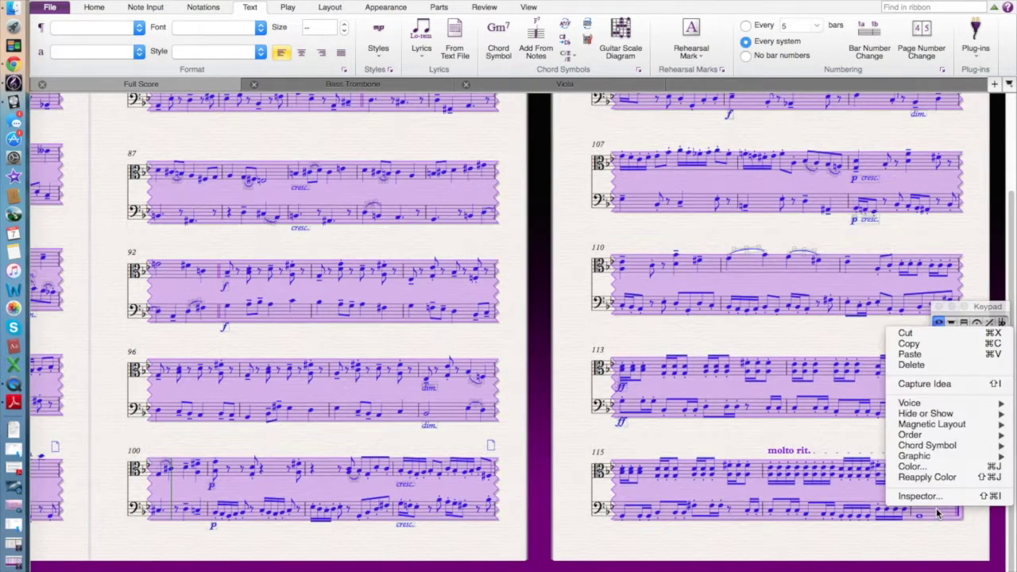
left_click(959, 347)
- Restore the Duet score and paste movement III after its last bar, starting at bar 295
mouse_move(1, 1)
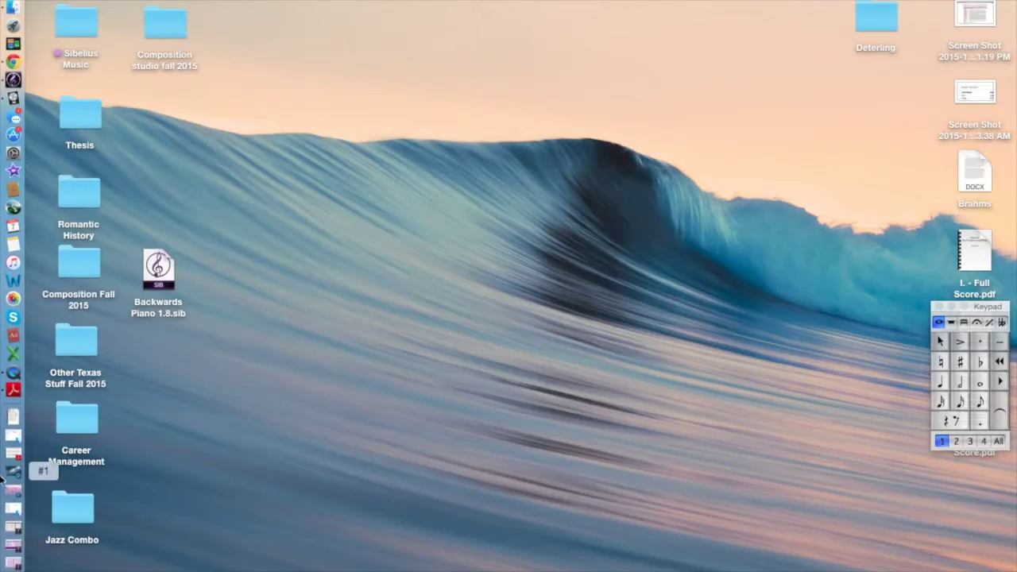
left_click(14, 524)
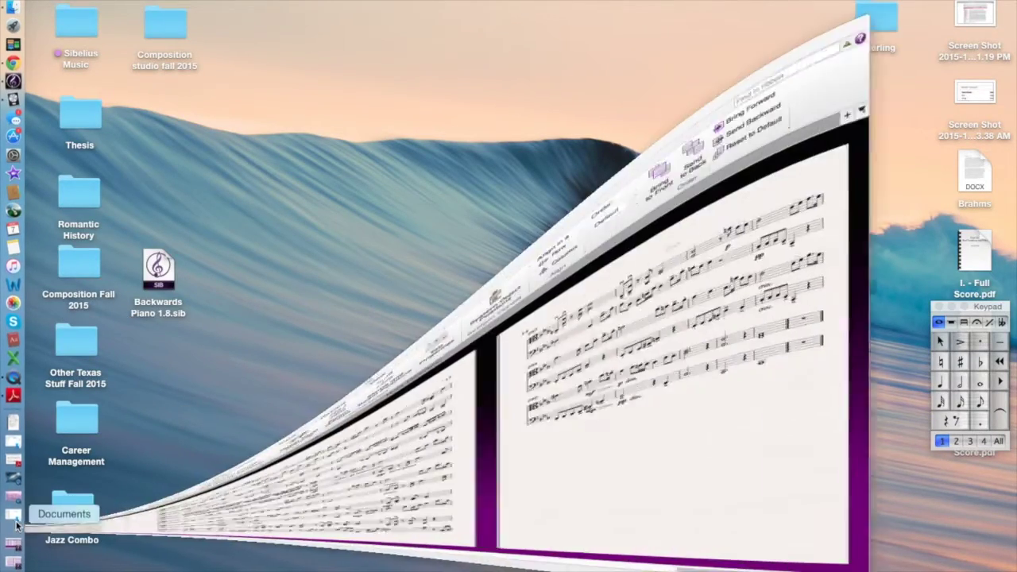
right_click(949, 296)
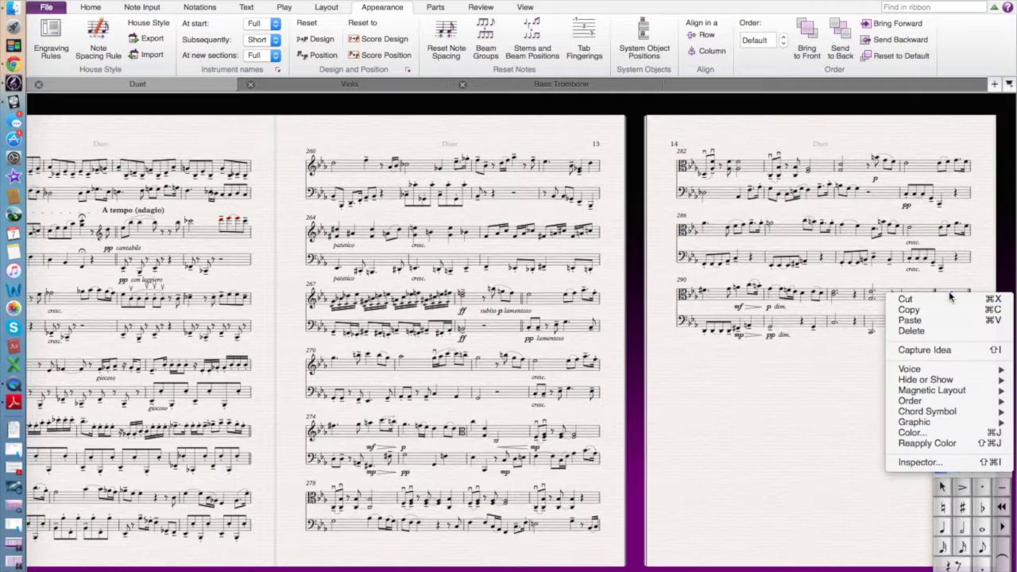
left_click(921, 320)
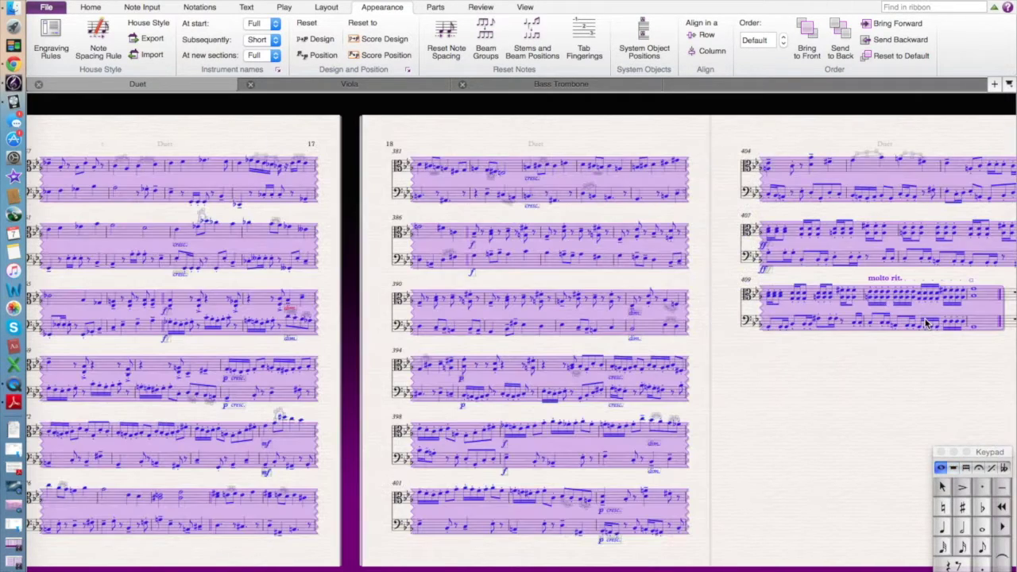
scroll(925, 323, "left", 15)
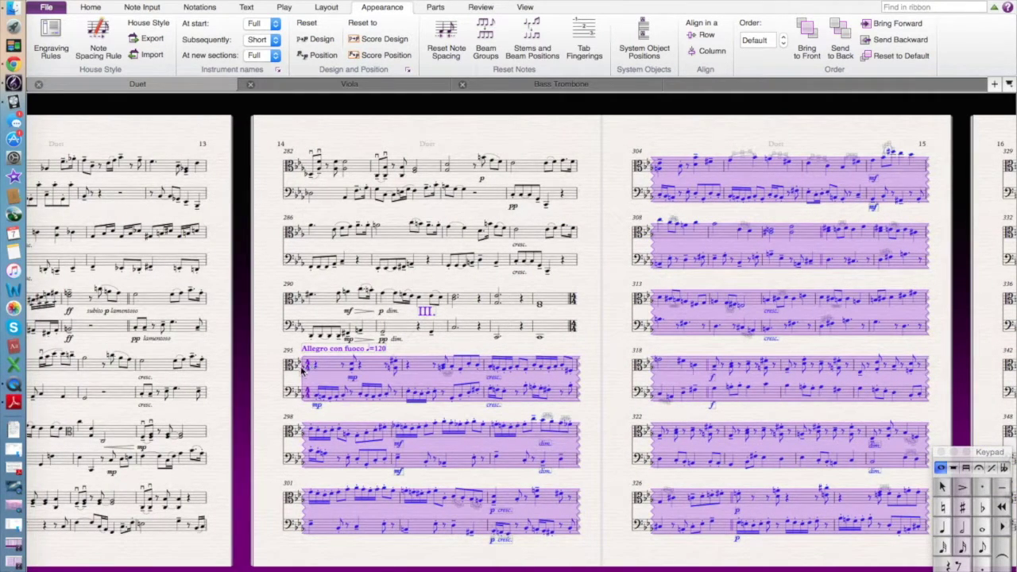
left_click(266, 365)
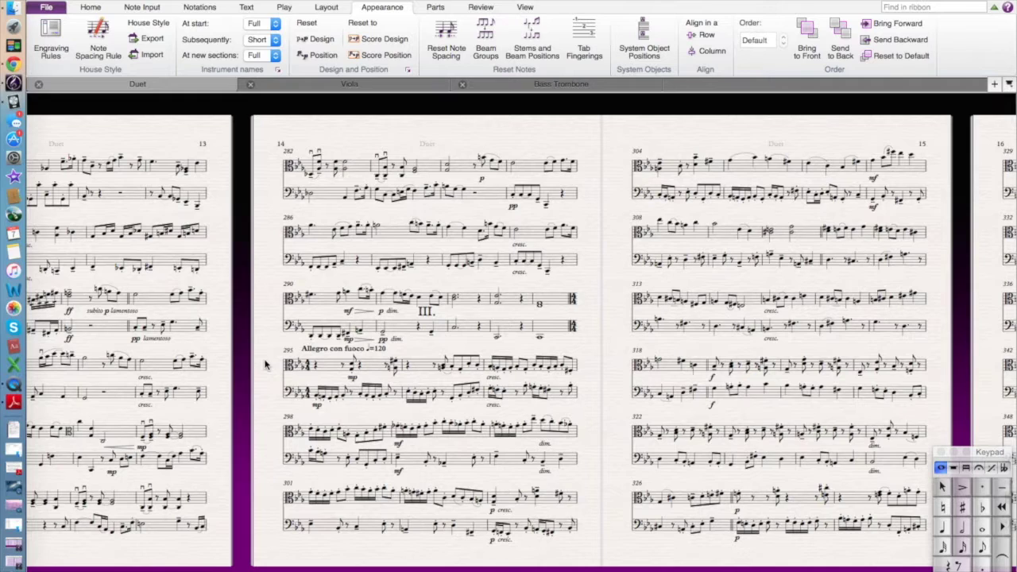
- Set a G minor key signature at bar 295
key("k")
scroll(262, 338, "down", 3)
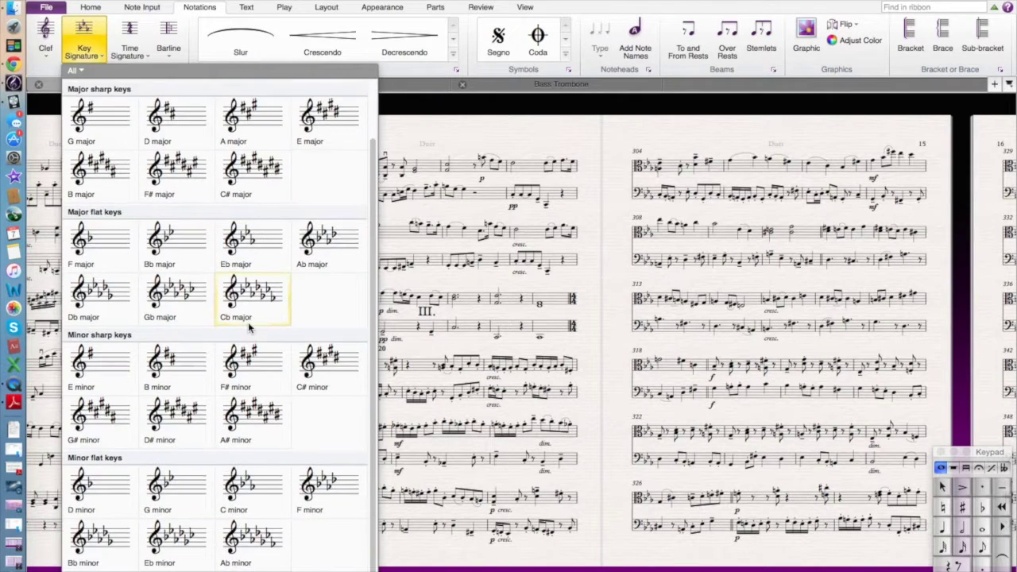
left_click(167, 514)
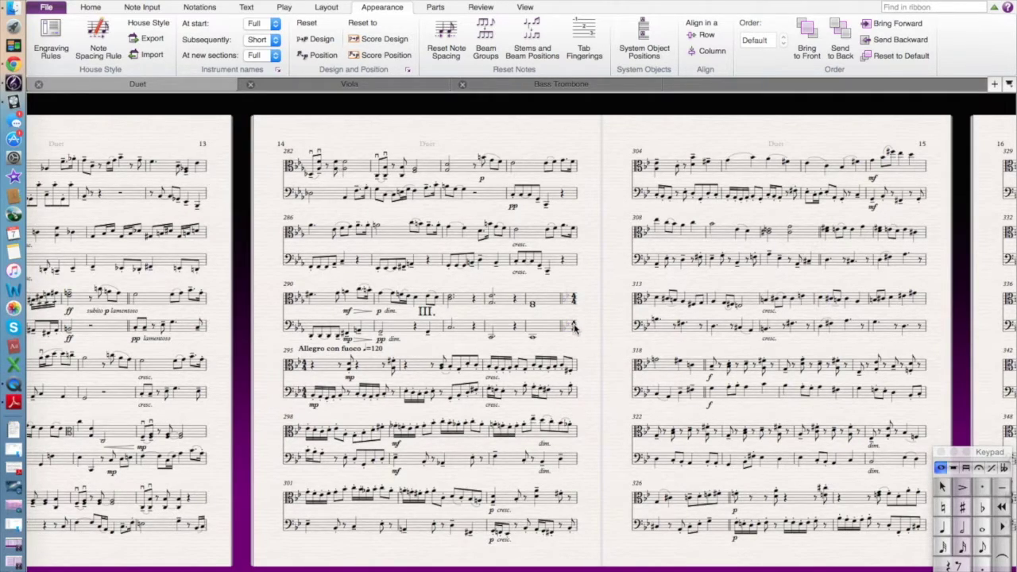
- Hide the time signature at bar 295
left_click(303, 365)
key("super+shift+h")
key("k")
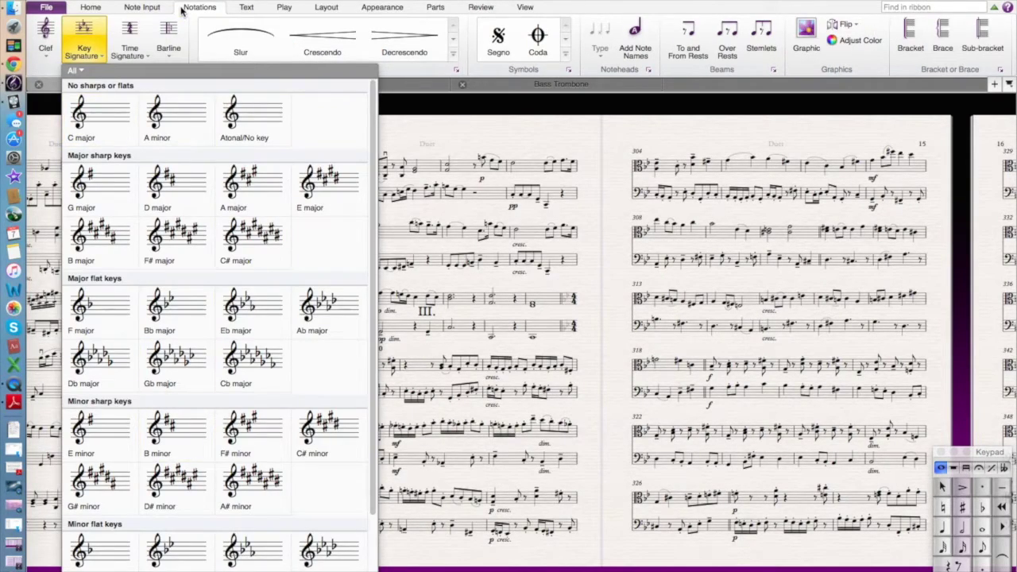
- Place a 4/4 time signature, without cautionary, at bar 295 where movement III begins
key("Escape")
key("t")
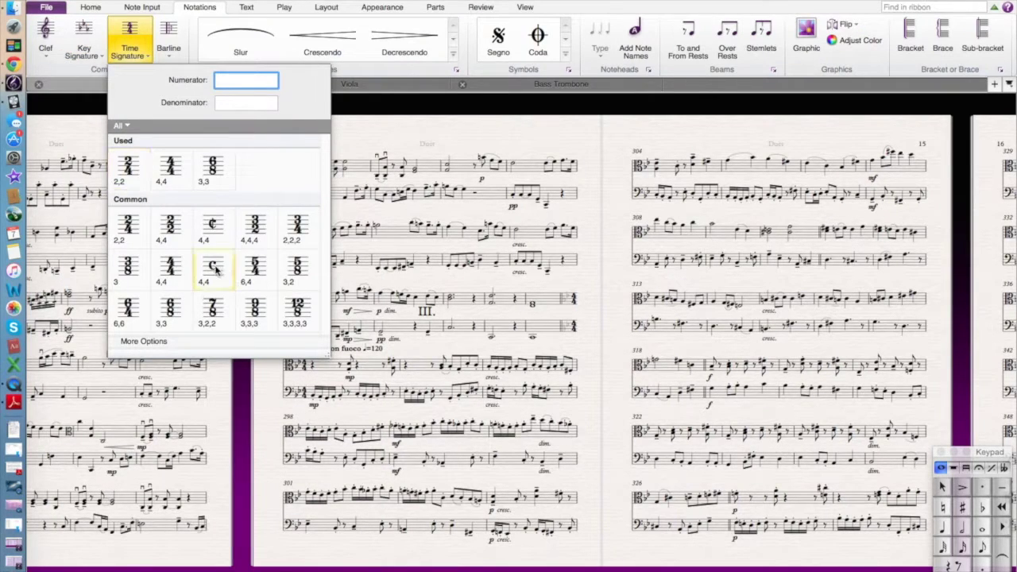
left_click(163, 347)
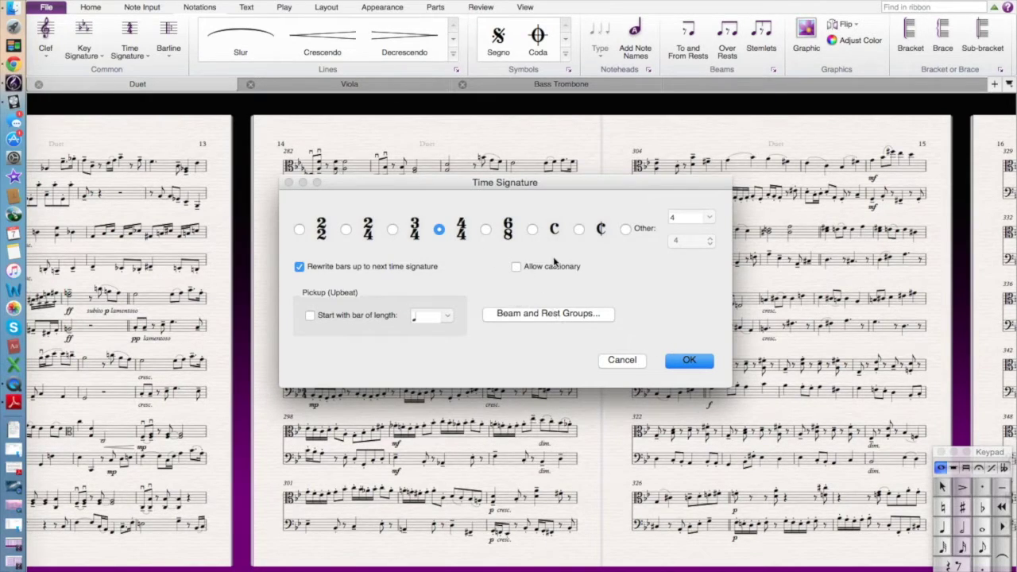
left_click(688, 360)
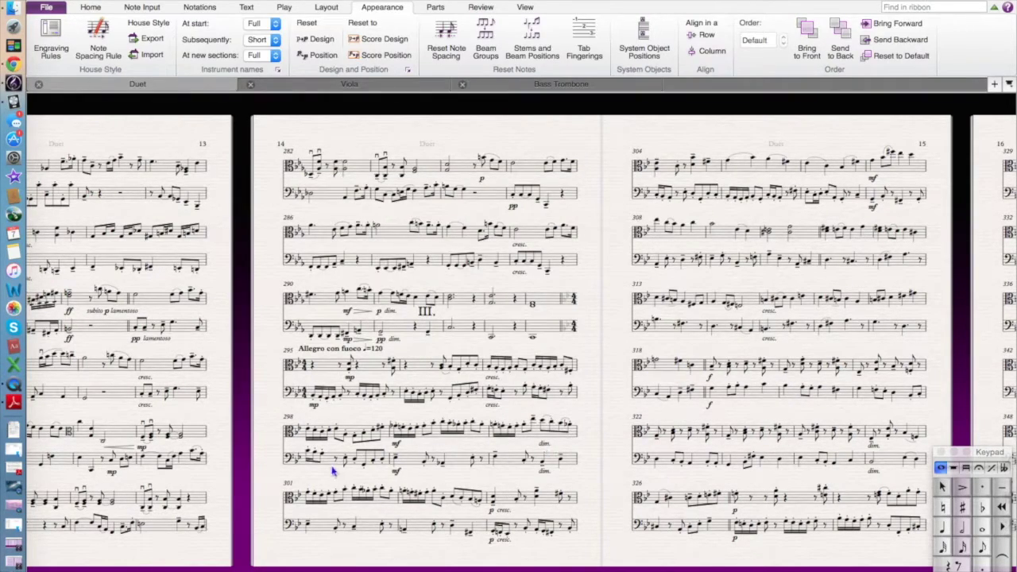
left_click(302, 365)
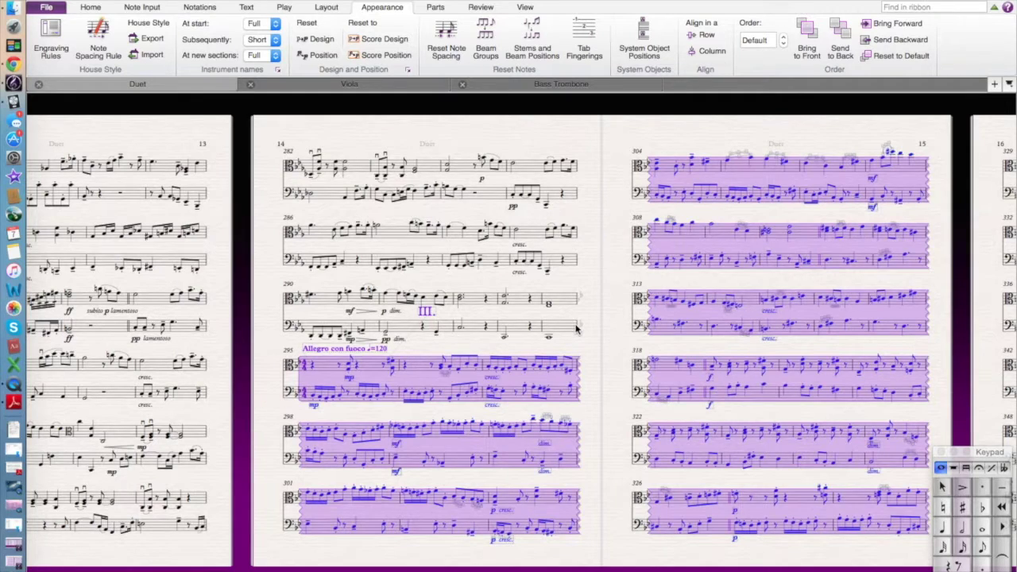
- Change the barline ending bar 290 to a tick barline
key("Escape")
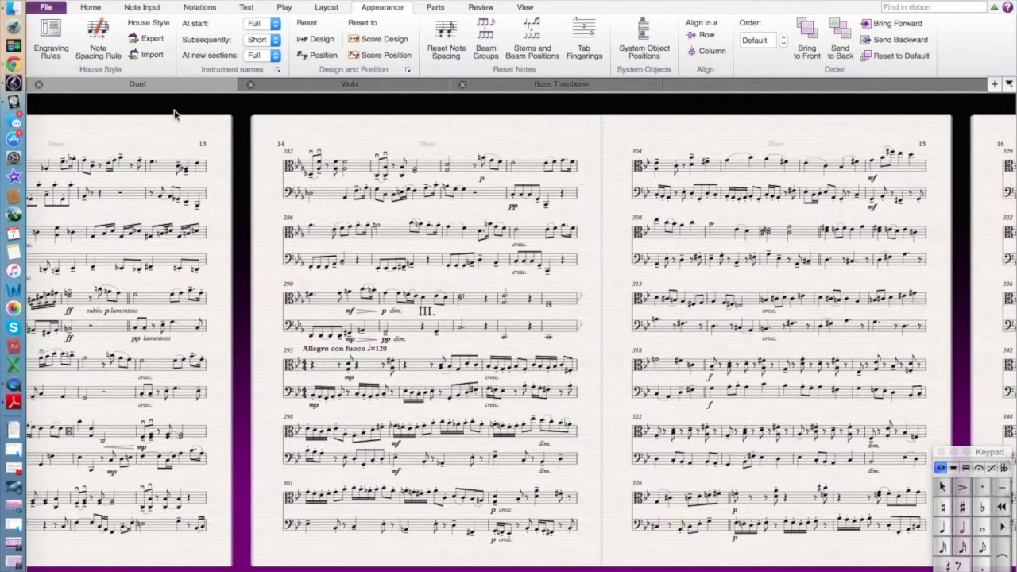
left_click(137, 8)
left_click(203, 8)
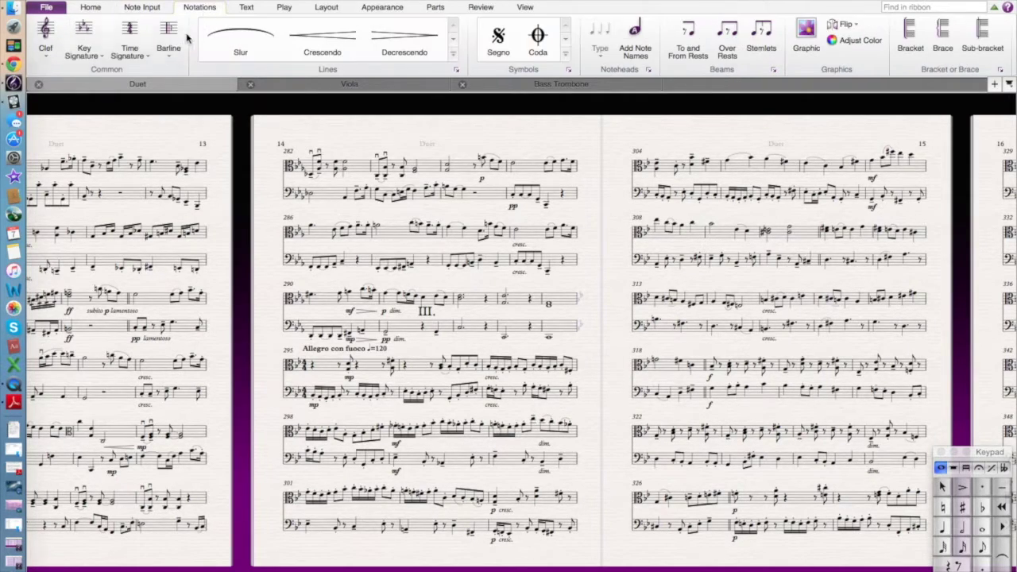
left_click(167, 39)
left_click(234, 171)
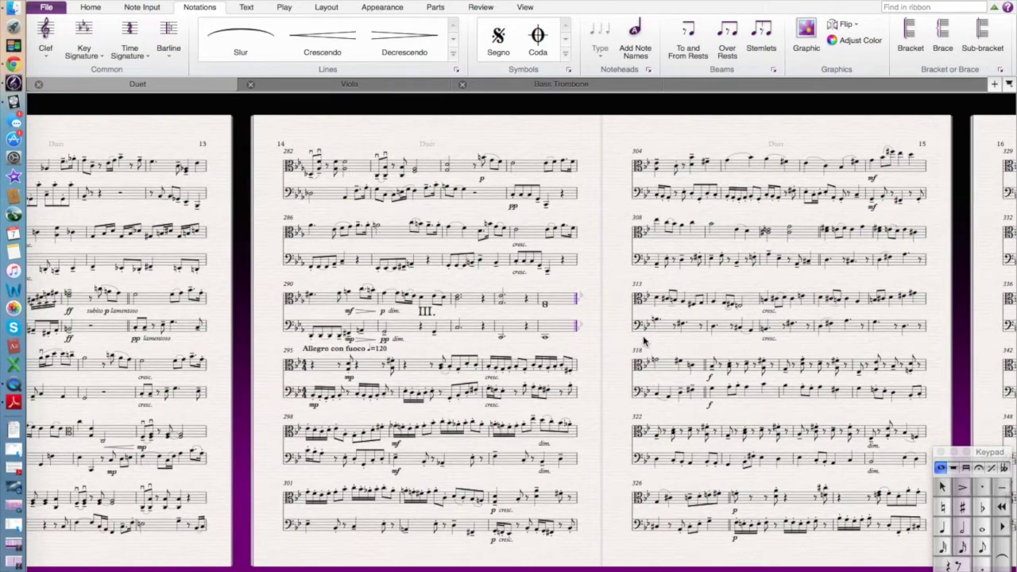
- Add a system break and page break so bar 295 starts page 15
left_click(326, 7)
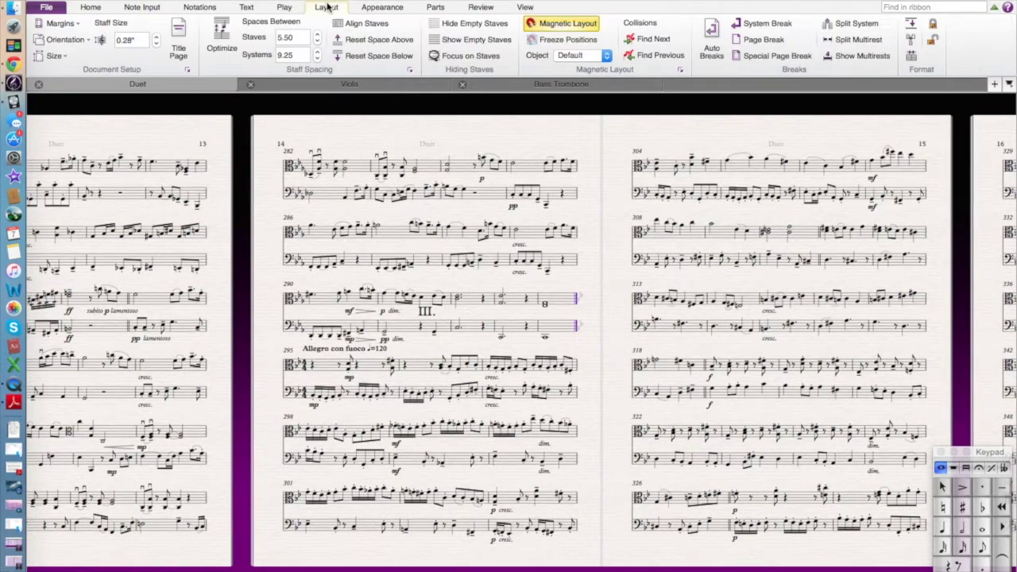
left_click(856, 23)
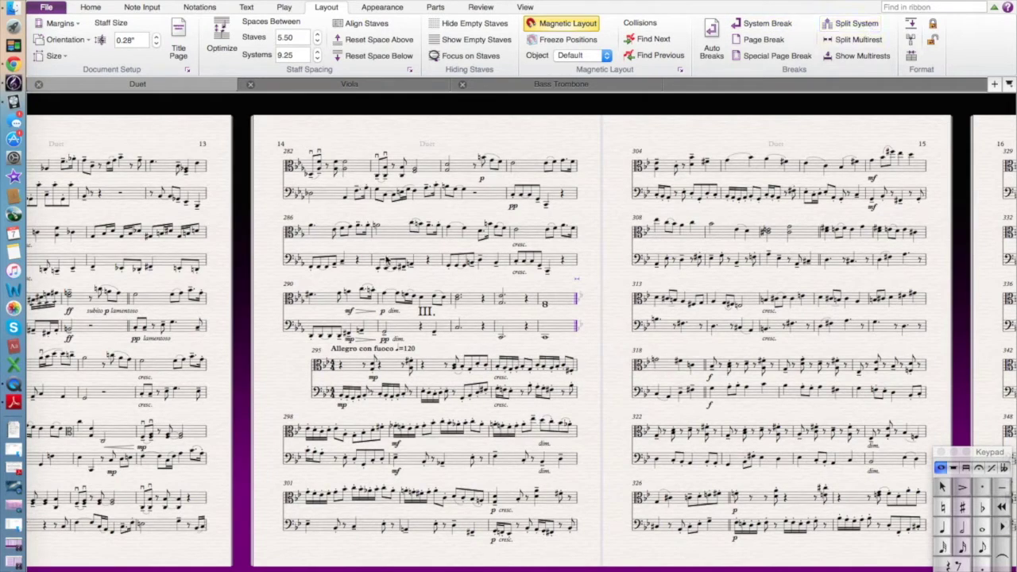
left_click(764, 39)
left_click(781, 175)
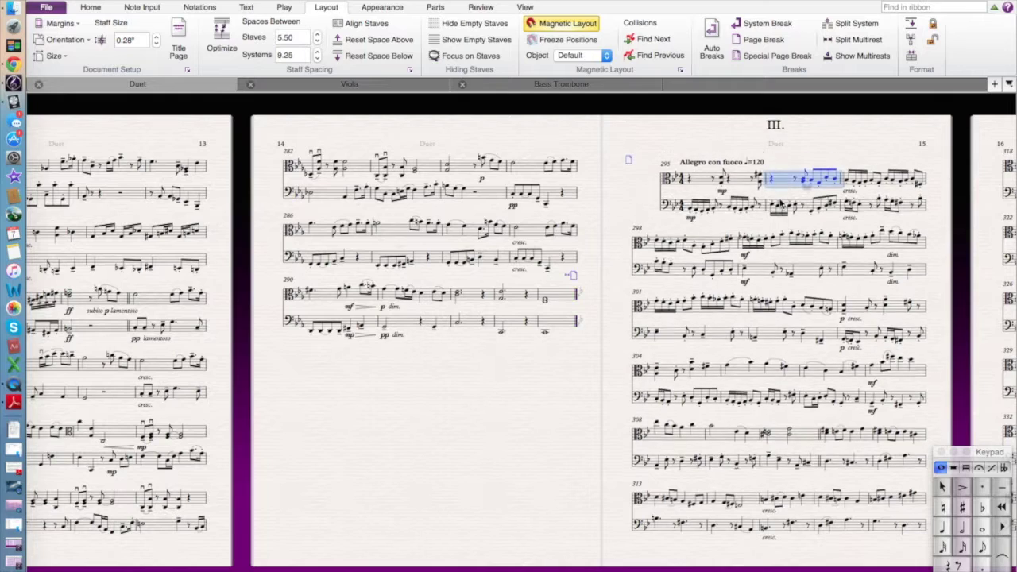
left_click(668, 153)
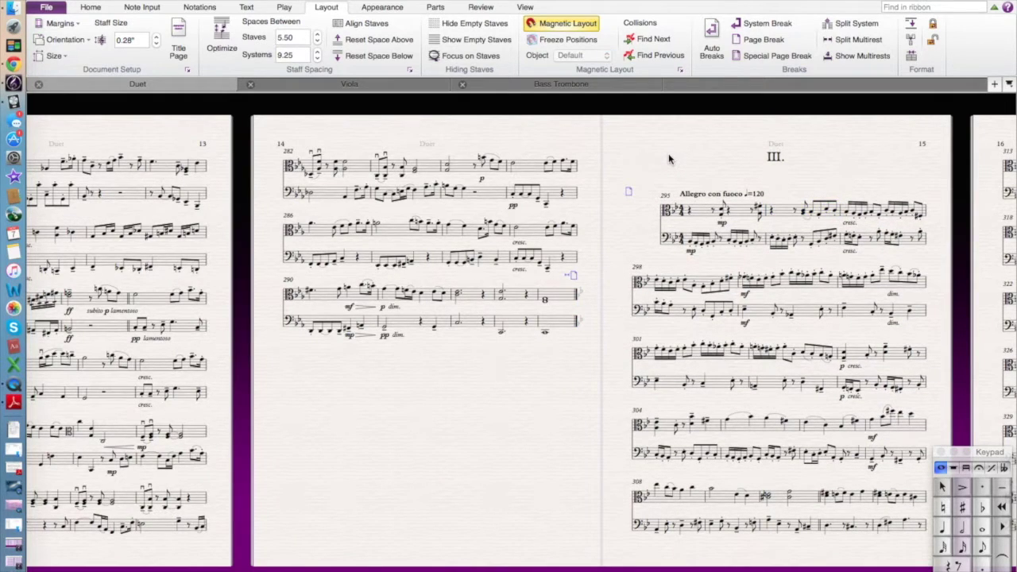
key("ctrl+minus")
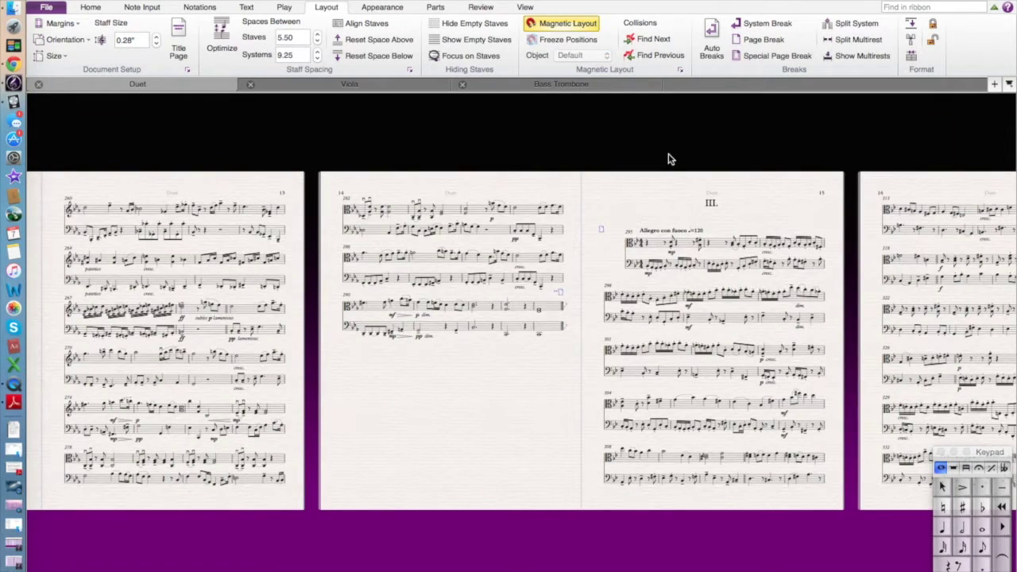
key("Home")
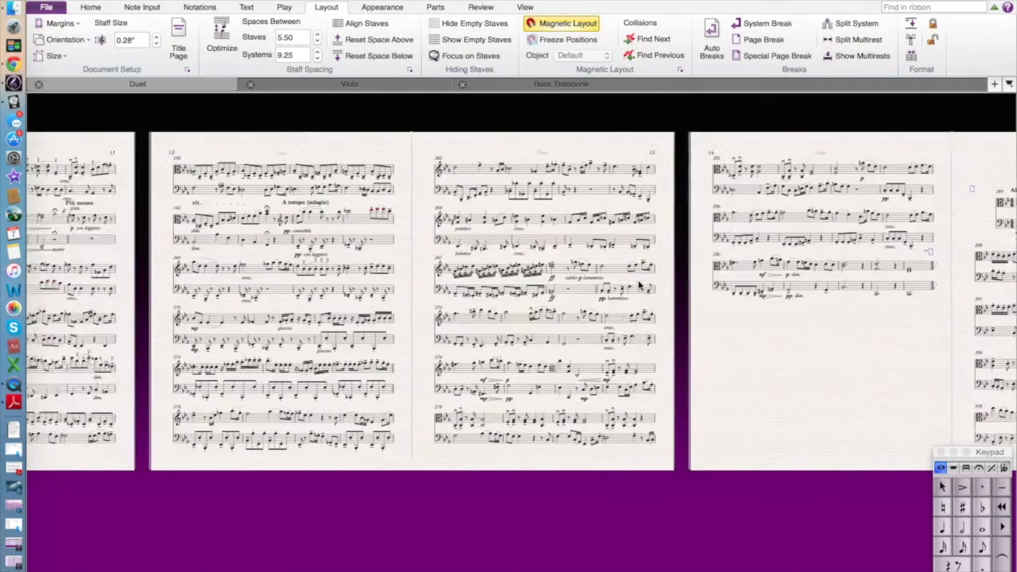
scroll(640, 284, "right", 3)
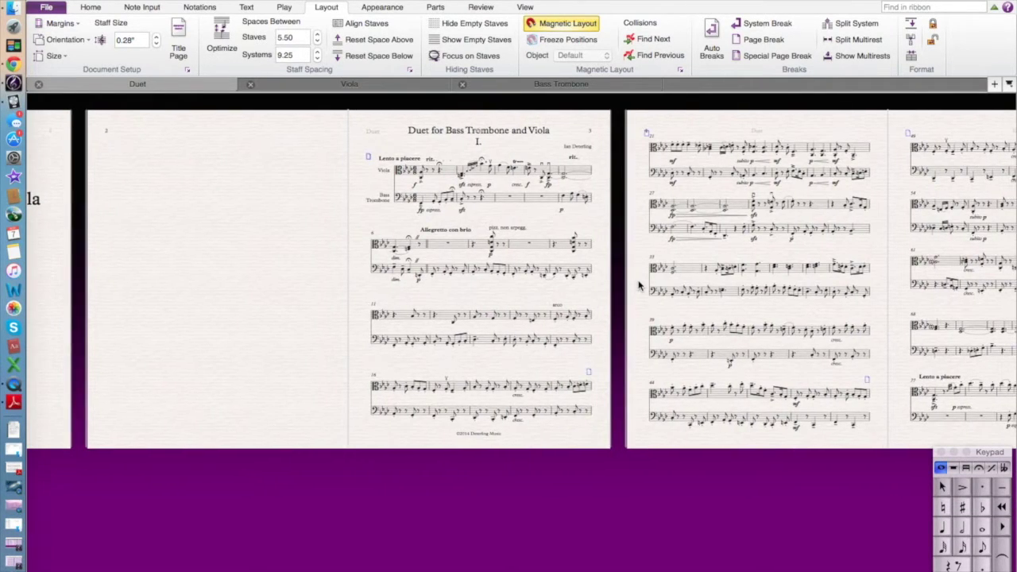
scroll(639, 284, "right", 7)
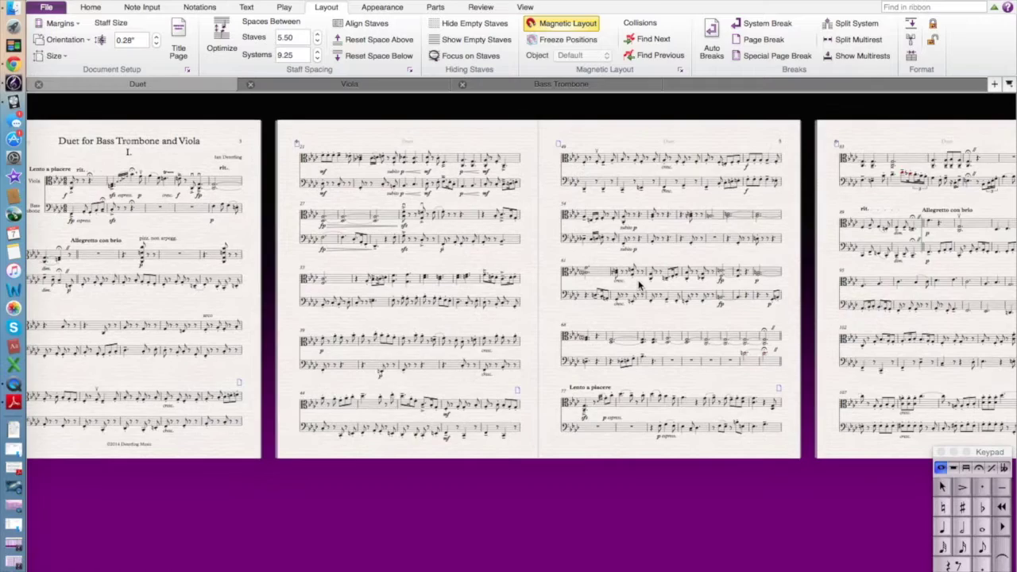
scroll(640, 284, "right", 9)
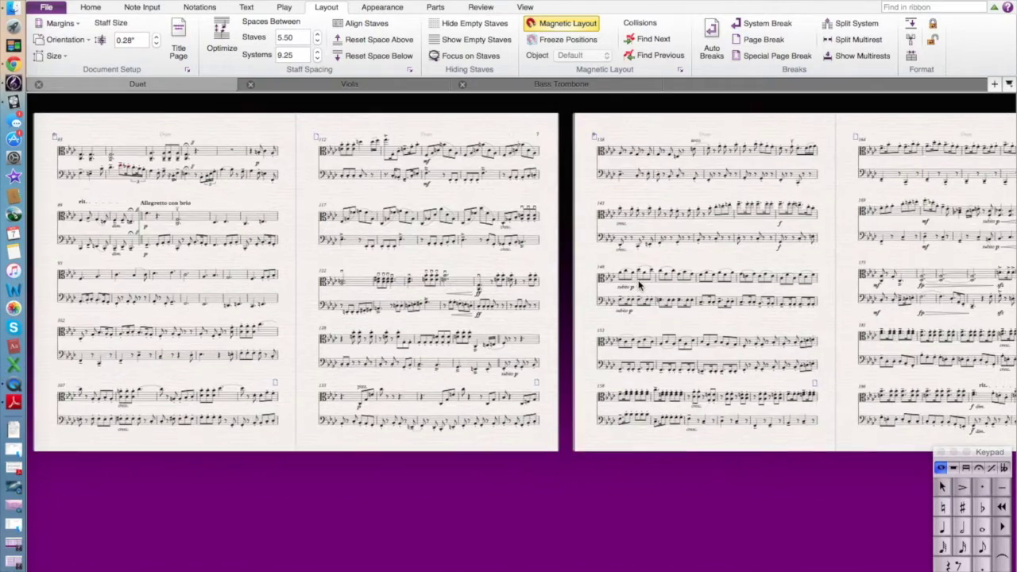
scroll(639, 284, "right", 4)
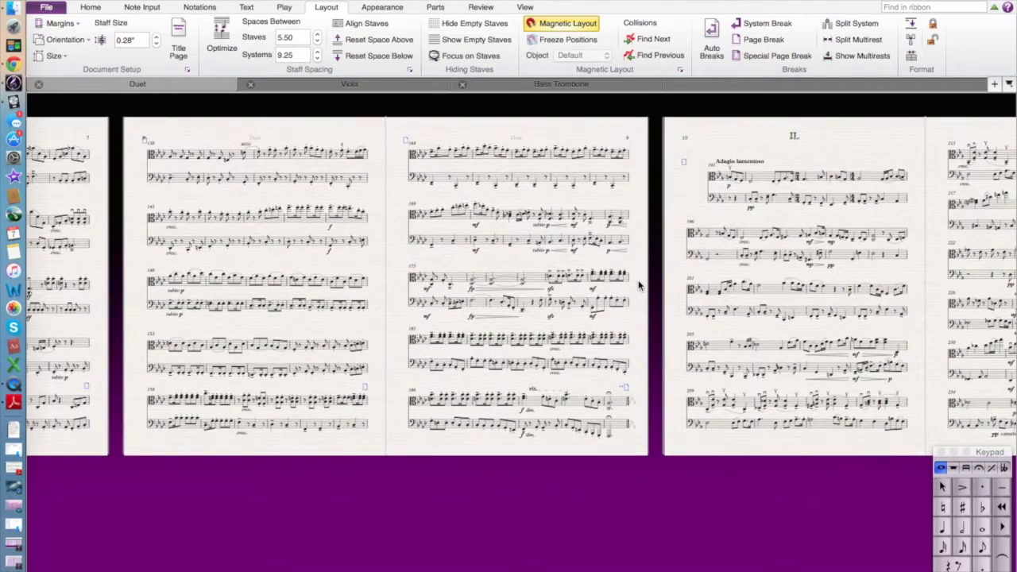
scroll(639, 284, "right", 1)
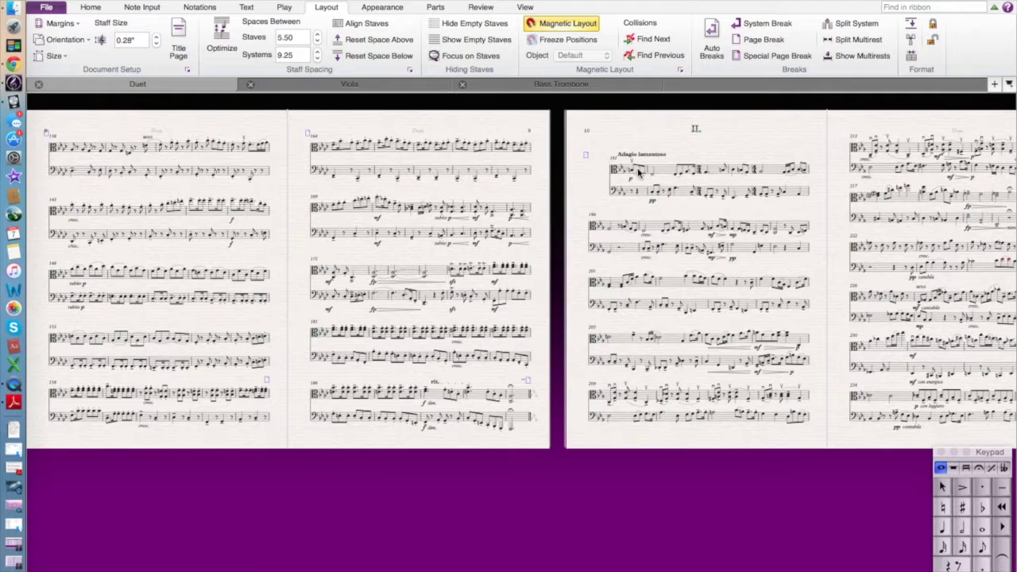
- Insert a bar number change to 1 at the Adagio lamentoso's first bar on page 10
left_click(670, 171)
key("ctrl+equal")
key("ctrl+equal")
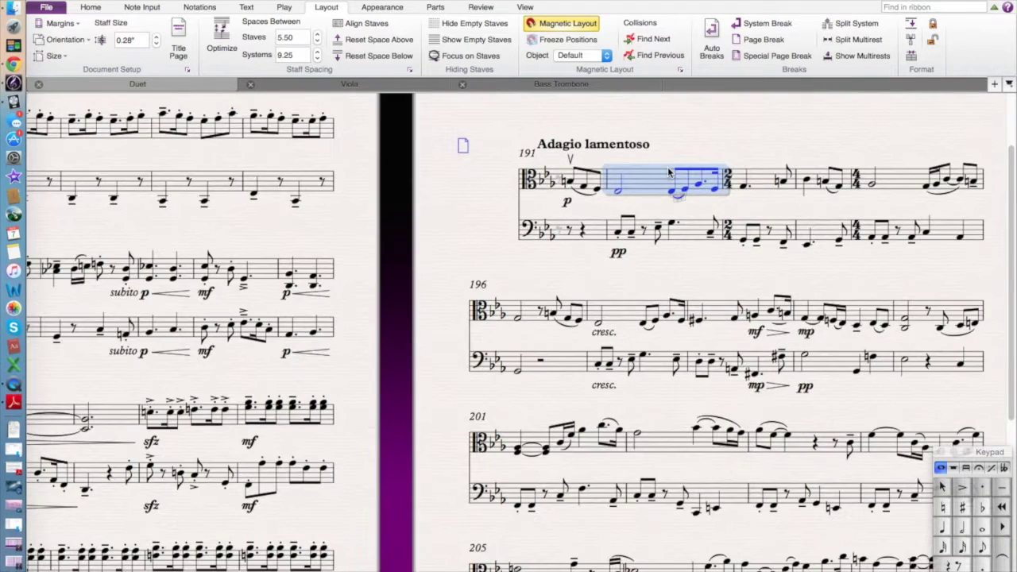
key("Escape")
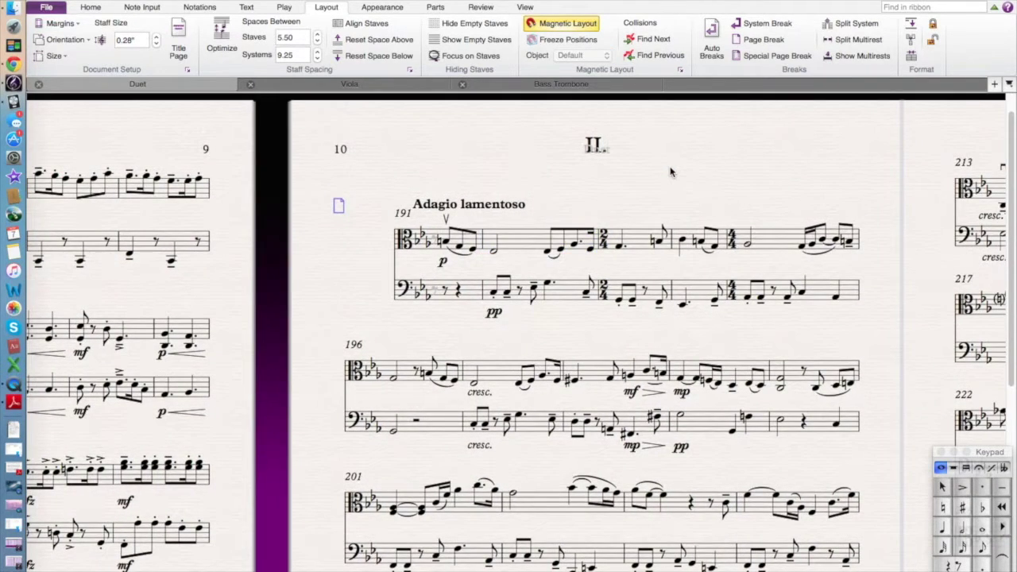
key("ctrl+minus")
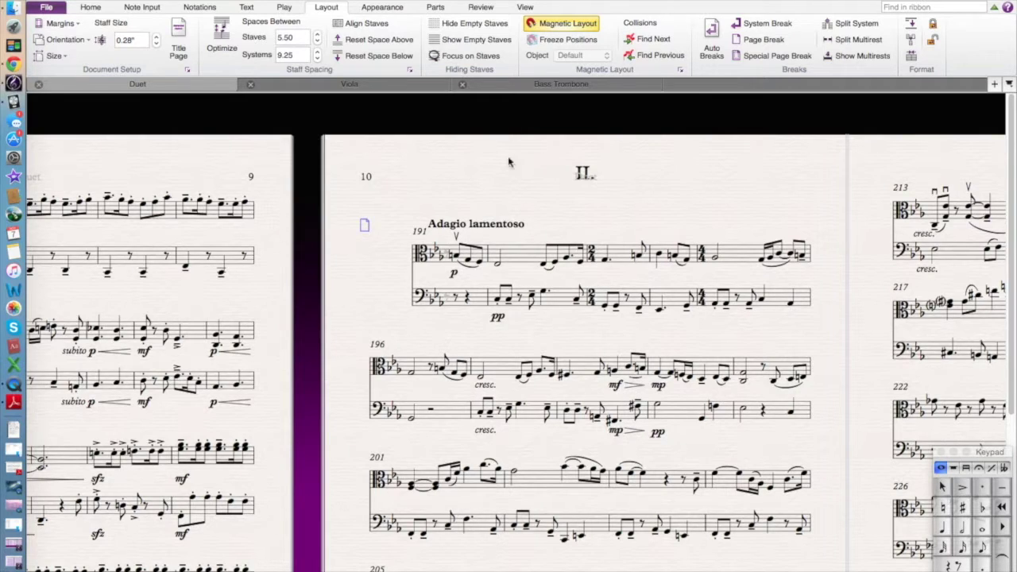
left_click(246, 6)
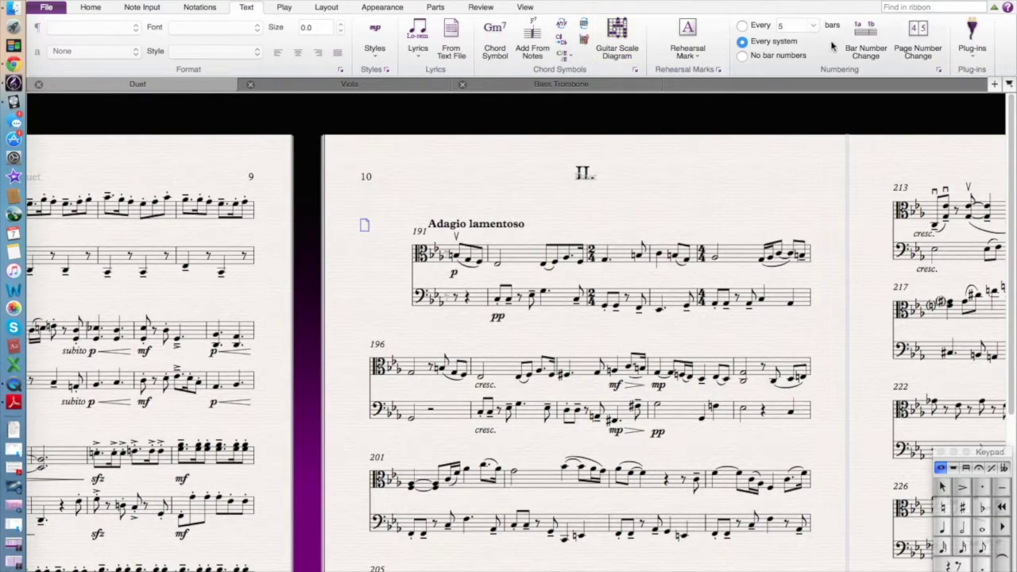
left_click(866, 46)
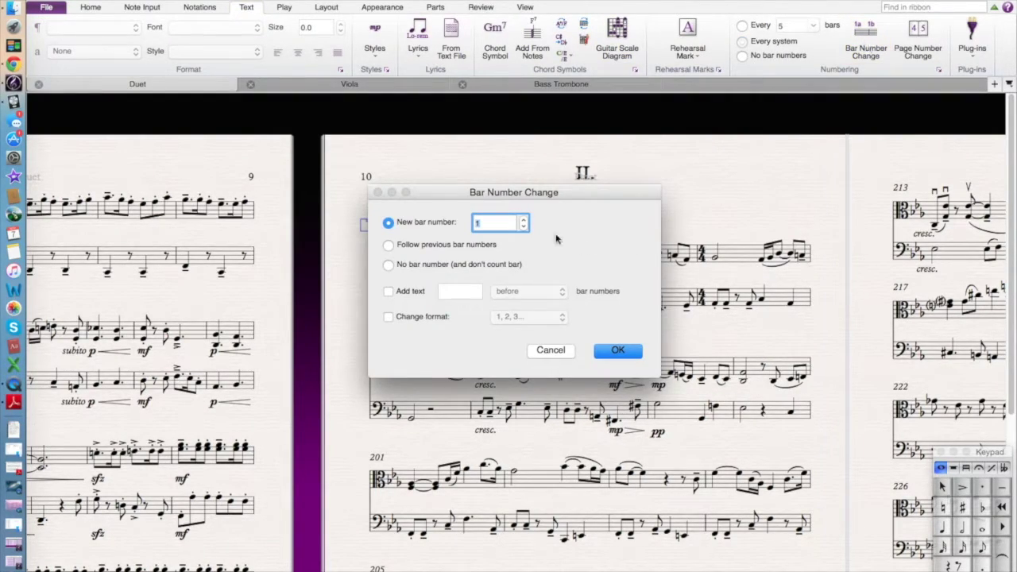
left_click(621, 352)
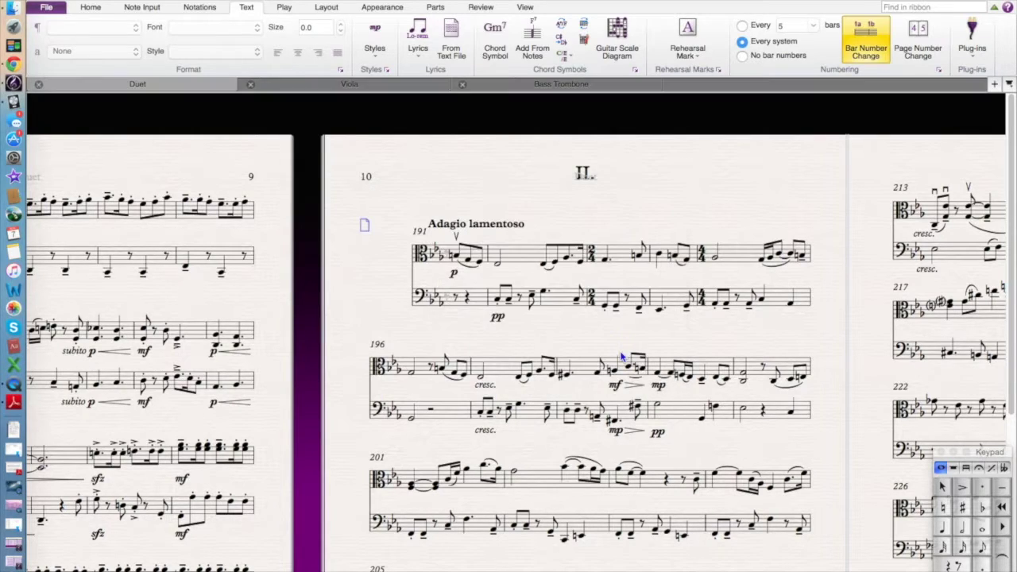
left_click(420, 253)
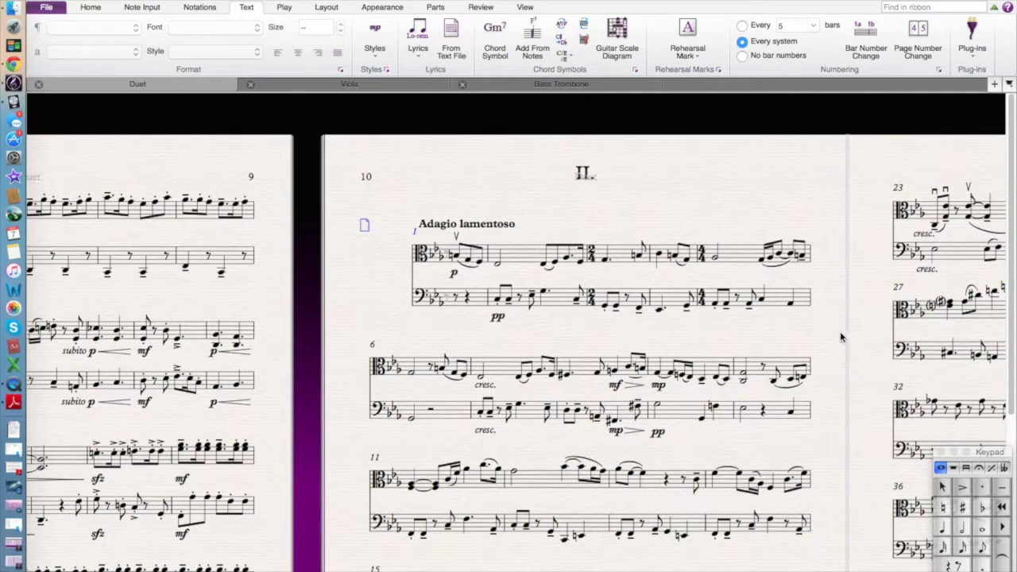
left_click(414, 231)
left_click(471, 165)
key("ctrl+End")
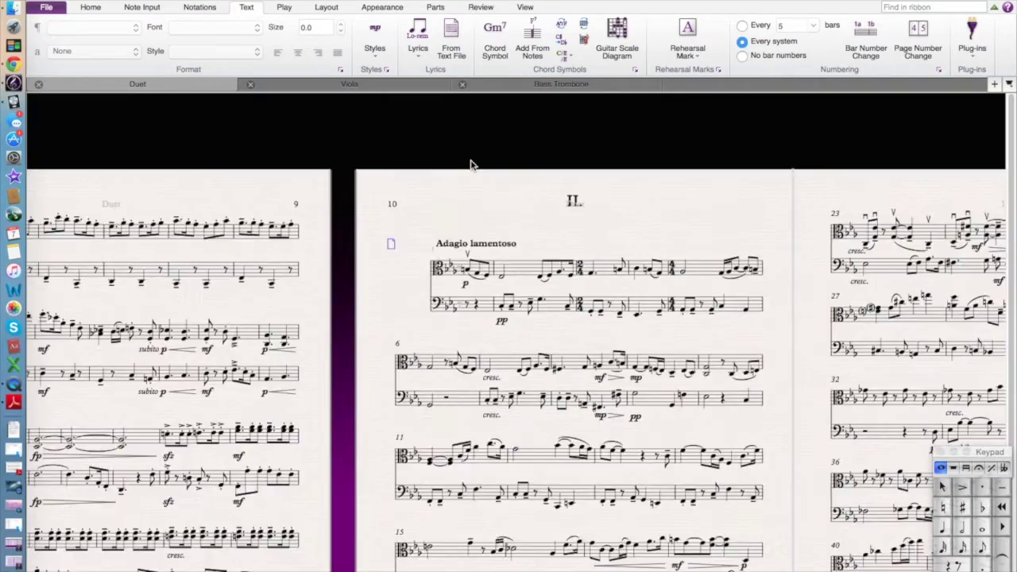
- Add a bar number change to 1 at Allegro con fuoco's first bar on page 15
key("Page_Up")
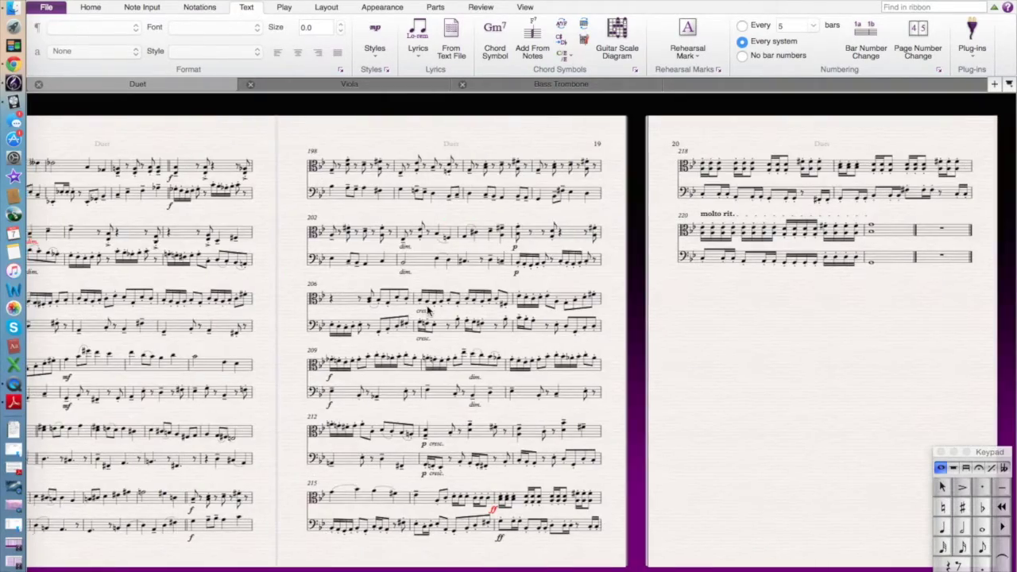
key("Page_Up")
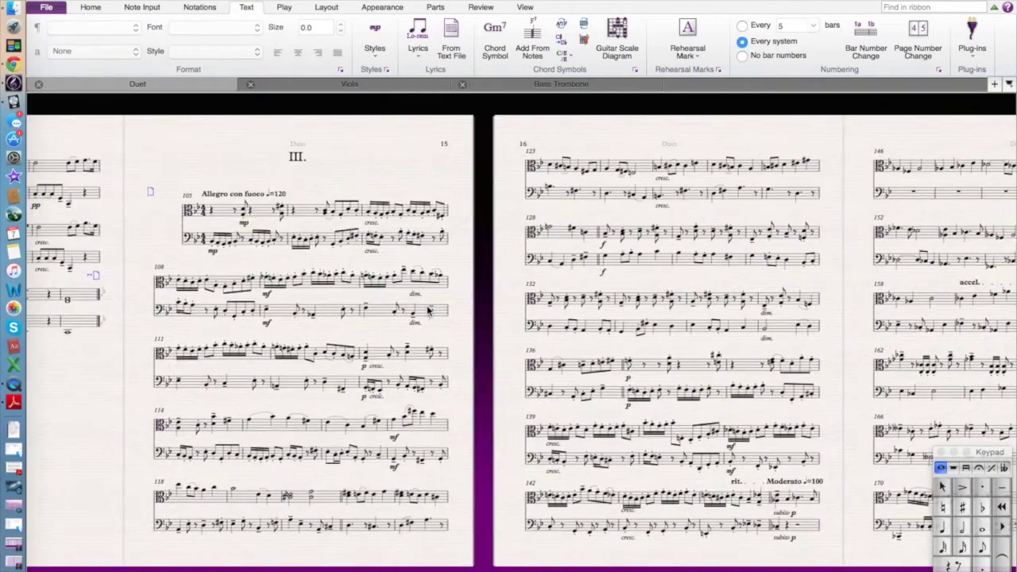
left_click(873, 47)
left_click(617, 350)
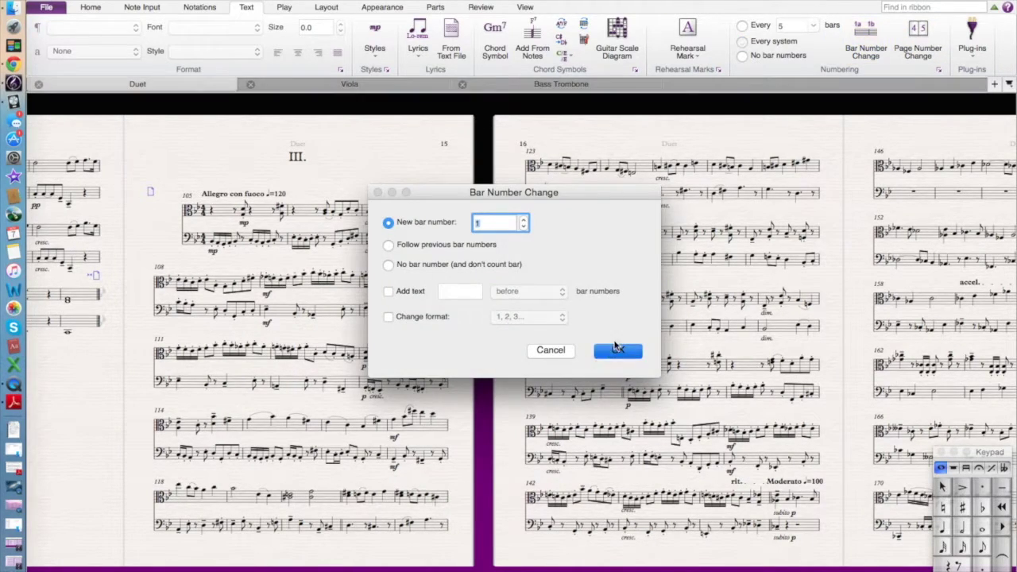
left_click(195, 210)
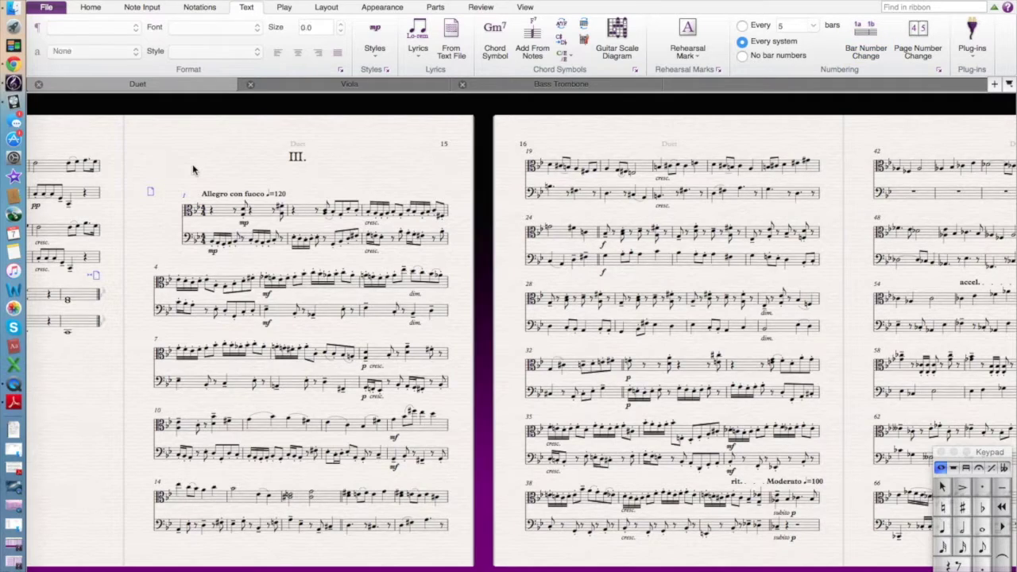
left_click(224, 169)
key("super+minus")
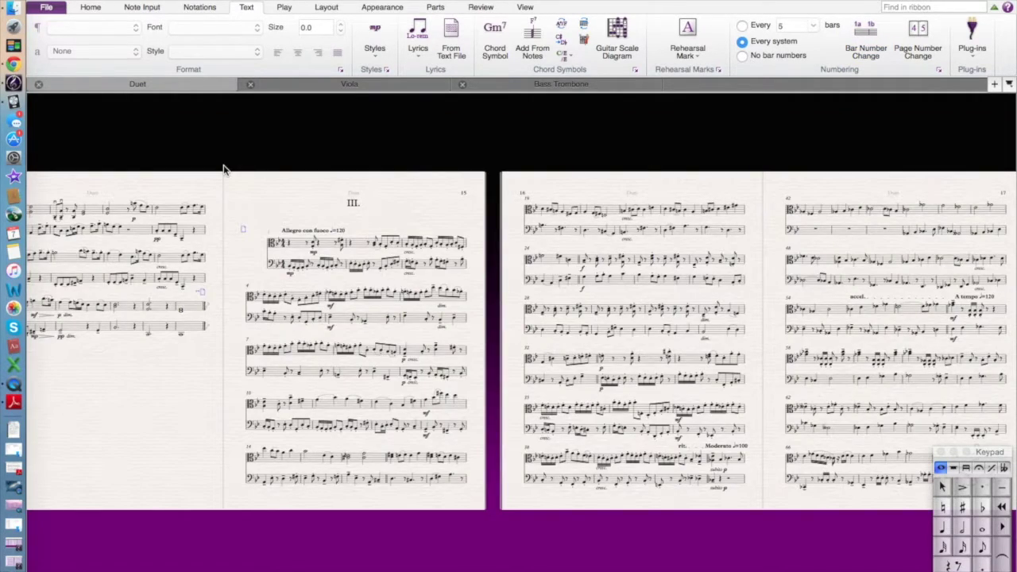
scroll(224, 169, "left", 10)
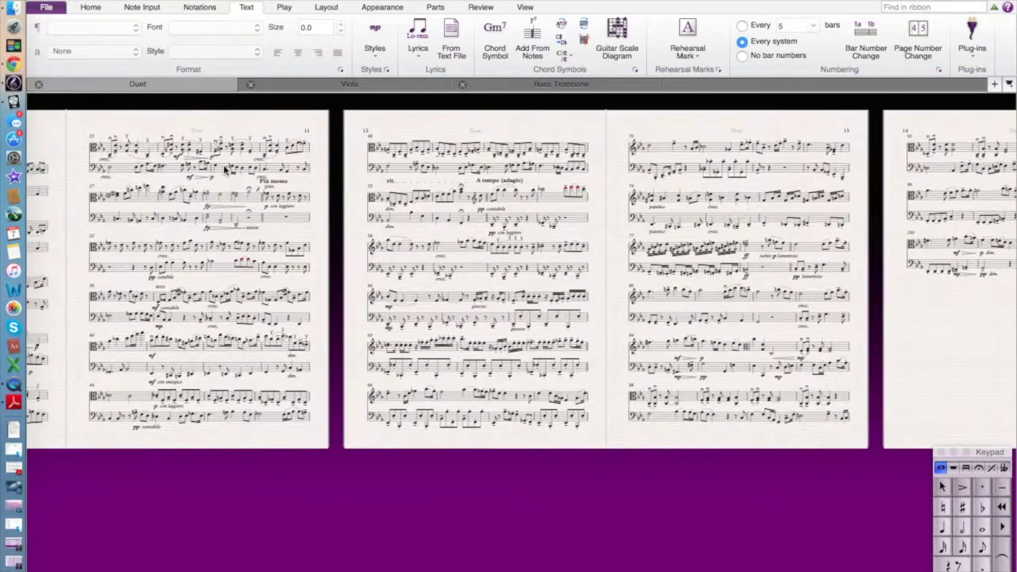
scroll(224, 169, "right", 10)
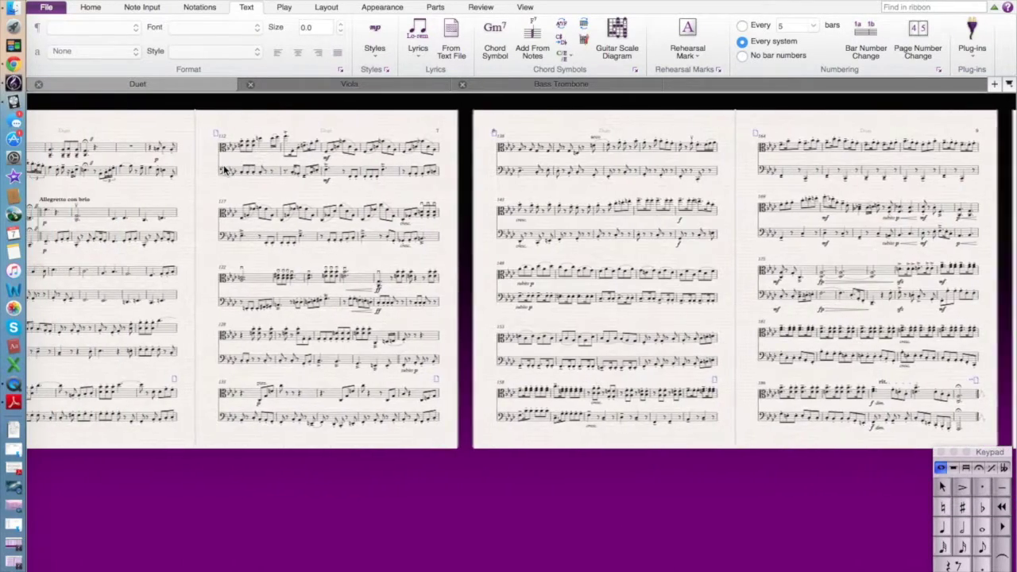
key("super+Home")
scroll(224, 169, "right", 8)
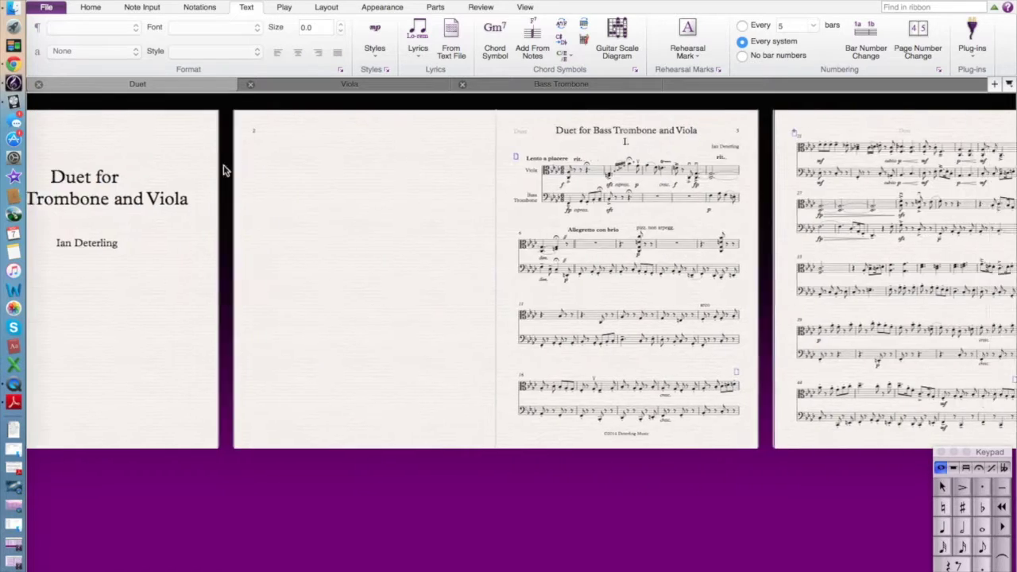